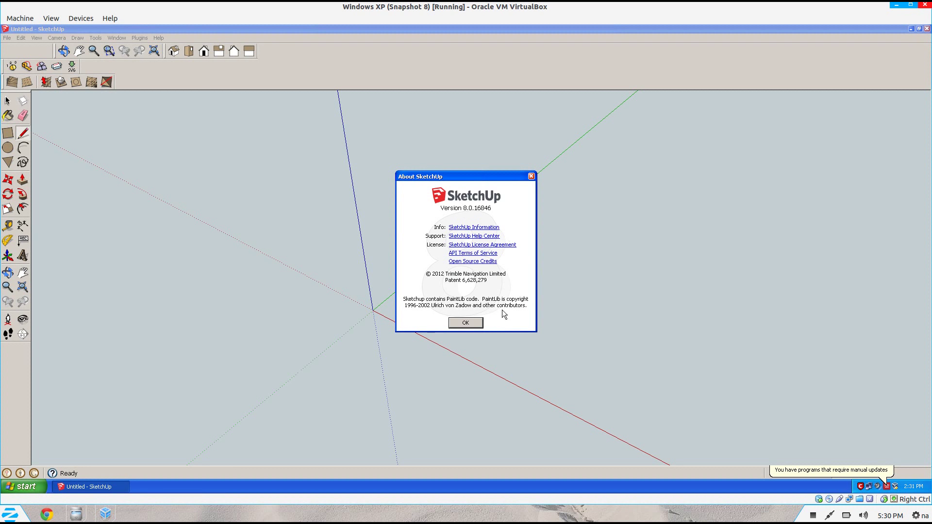
# Dismiss the version information and examine the aircraft model and its flat part layouts from several angles, ending in the top view.
pyautogui.click(465, 324)
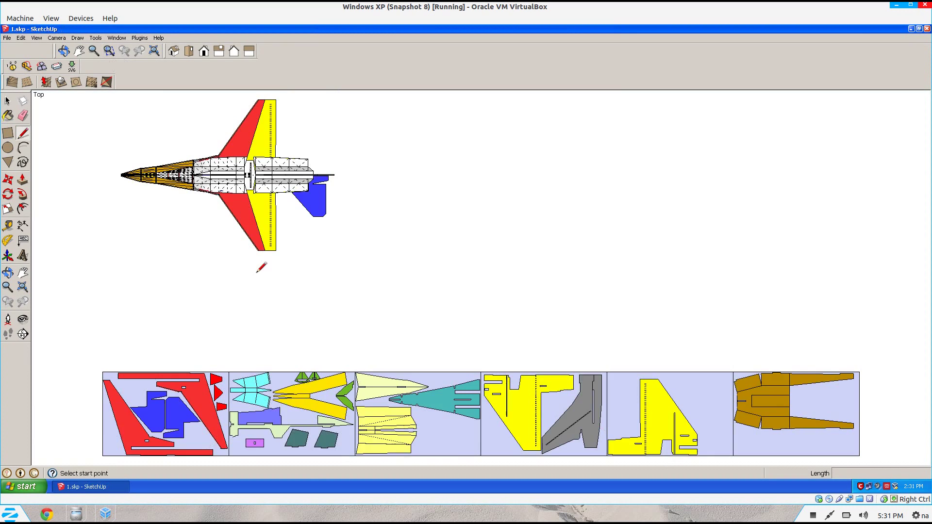
pyautogui.press('o')
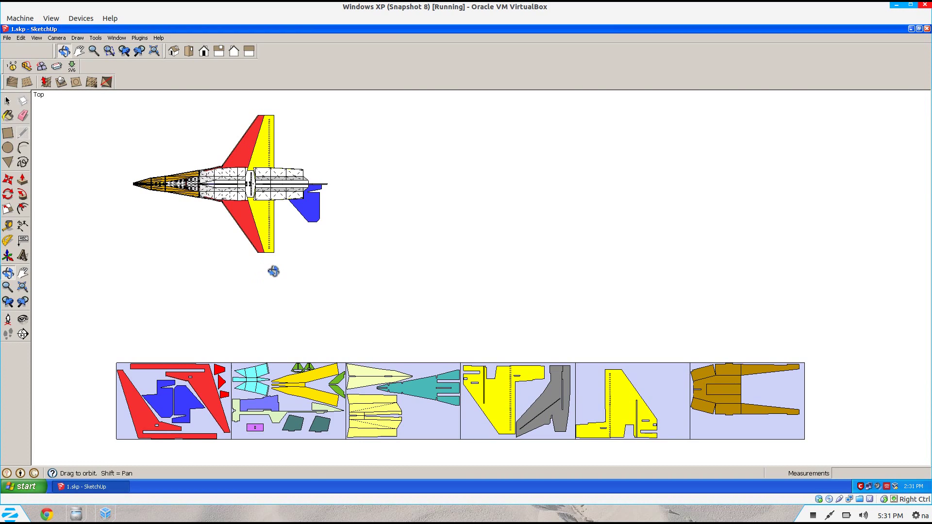
pyautogui.keyDown('shift'); pyautogui.moveTo(270, 270); pyautogui.dragTo(574, 241); pyautogui.keyUp('shift')
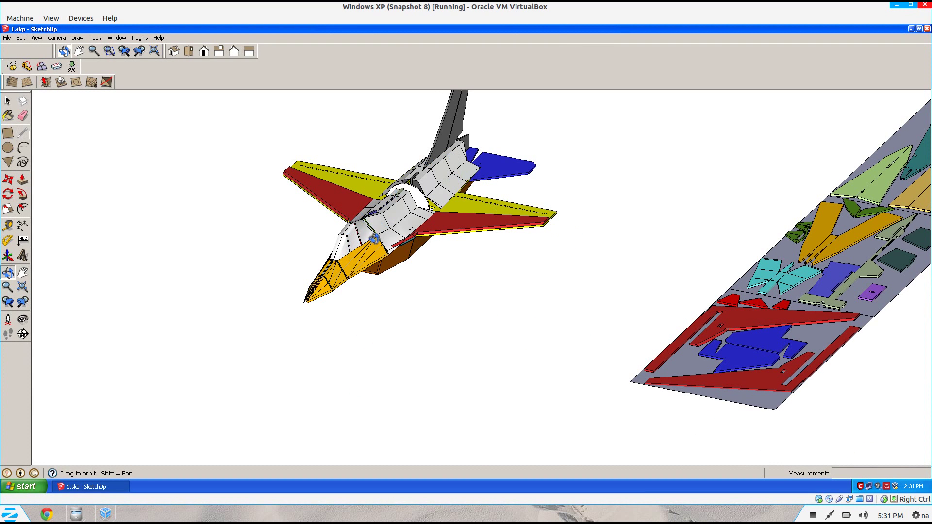
pyautogui.keyDown('shift'); pyautogui.moveTo(599, 185); pyautogui.dragTo(575, 264); pyautogui.keyUp('shift')
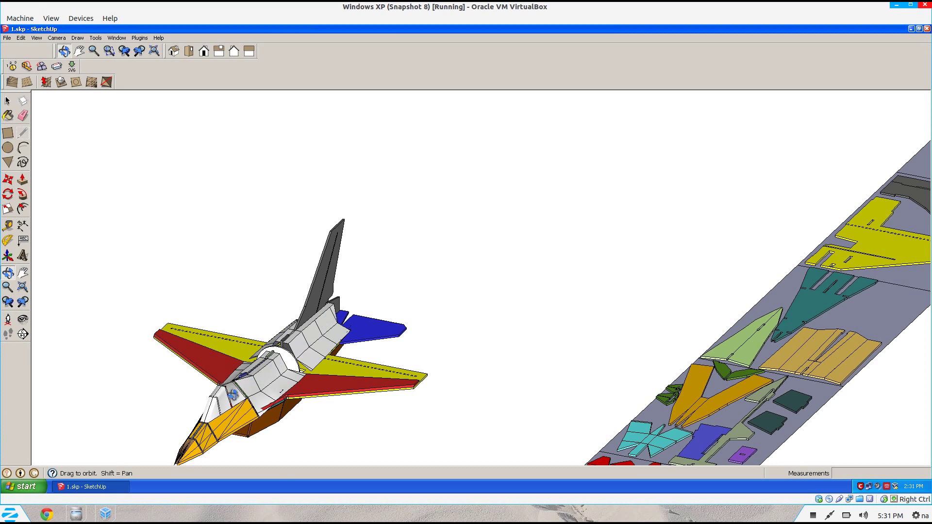
pyautogui.keyDown('shift'); pyautogui.moveTo(622, 391); pyautogui.dragTo(458, 287); pyautogui.keyUp('shift')
pyautogui.scroll(1, 527, 335)
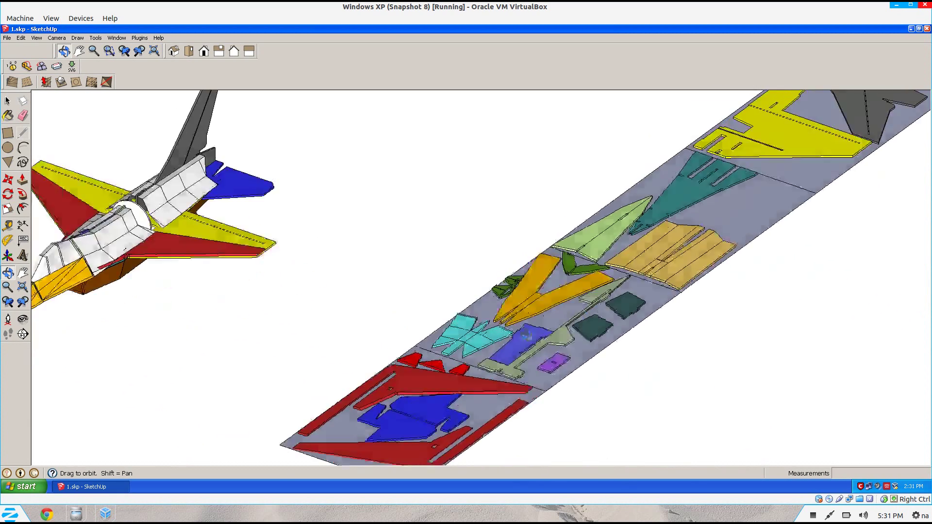
pyautogui.scroll(-3, 527, 335)
pyautogui.moveTo(527, 335); pyautogui.dragTo(388, 398)
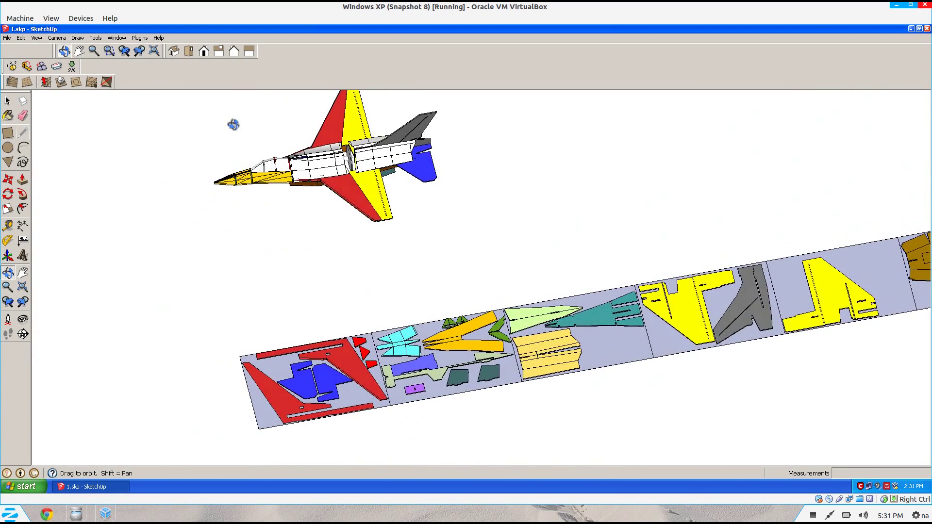
pyautogui.click(189, 51)
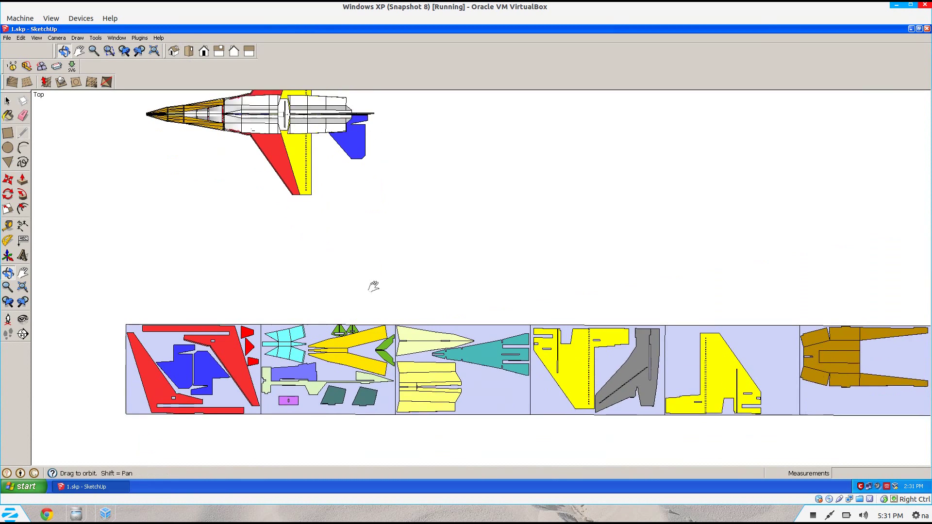
pyautogui.keyDown('shift'); pyautogui.moveTo(374, 287); pyautogui.dragTo(364, 244); pyautogui.keyUp('shift')
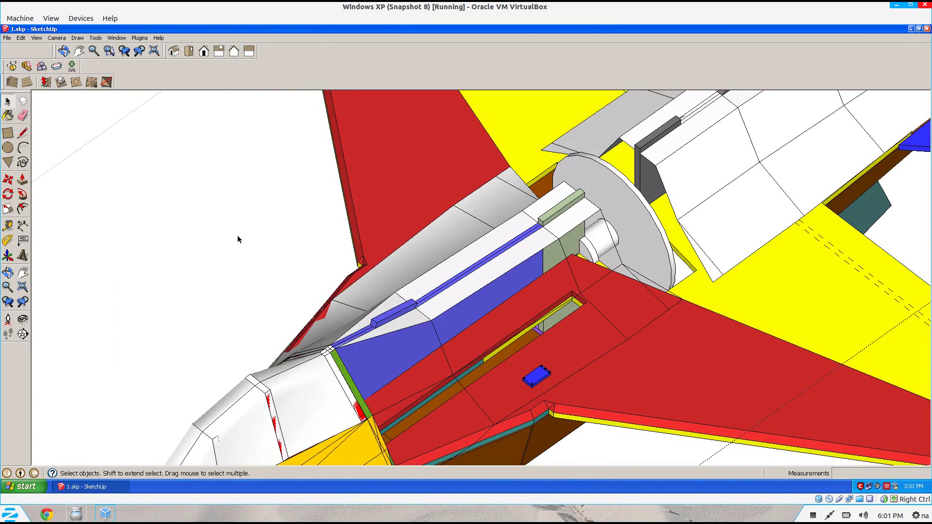
# Make sure the Sandbox Tools extension is enabled in the system preferences and accept the settings.
pyautogui.click(116, 38)
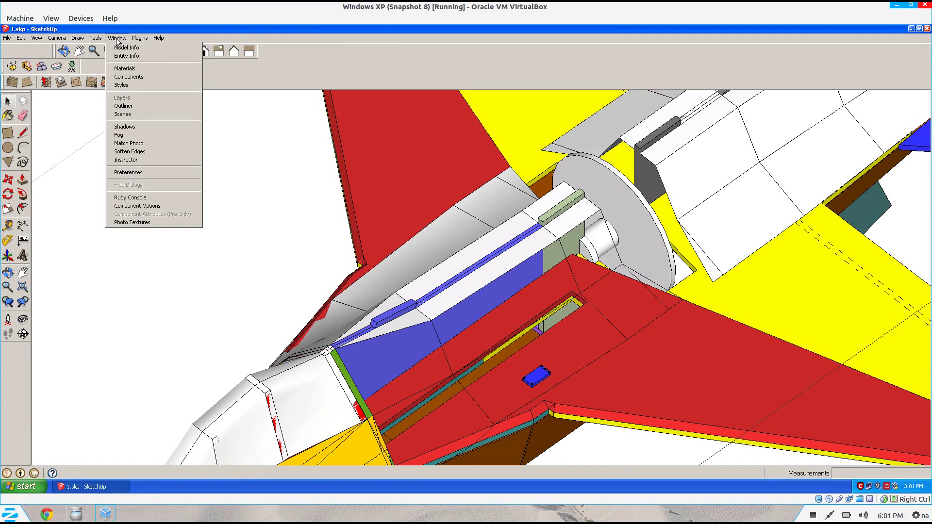
pyautogui.click(135, 172)
pyautogui.scroll(-1, 433, 249)
pyautogui.click(433, 248)
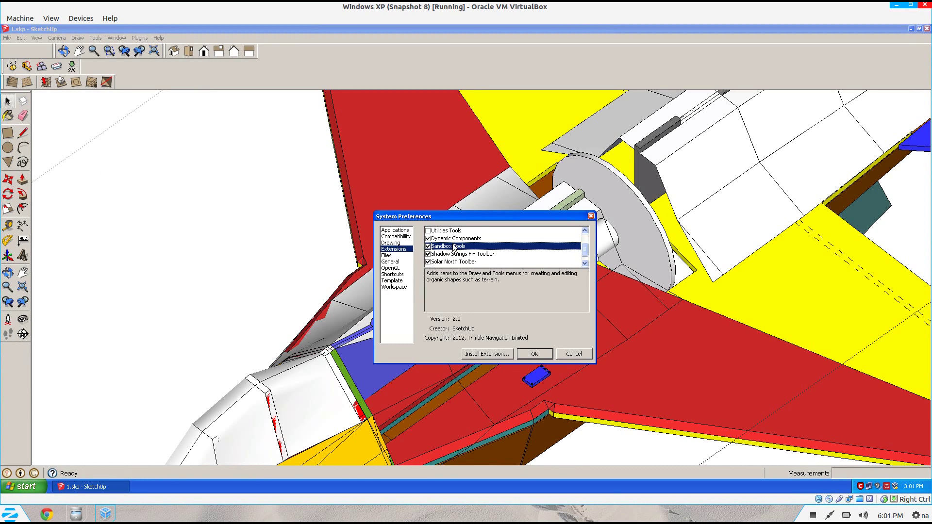
pyautogui.scroll(-1, 455, 249)
pyautogui.click(535, 354)
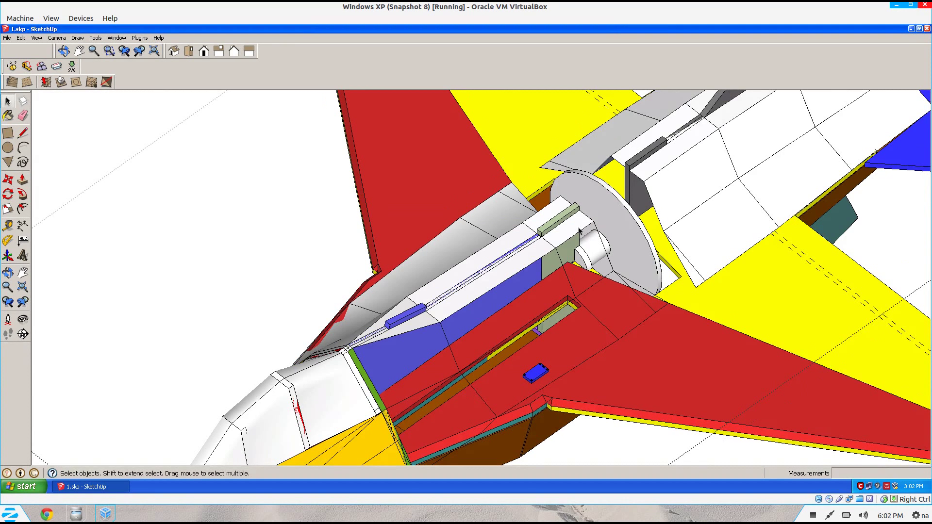
# Open the aircraft group for editing and select the contour edges along the fuselage side between the propeller disc and the cockpit.
pyautogui.doubleClick(579, 230)
pyautogui.click(572, 232)
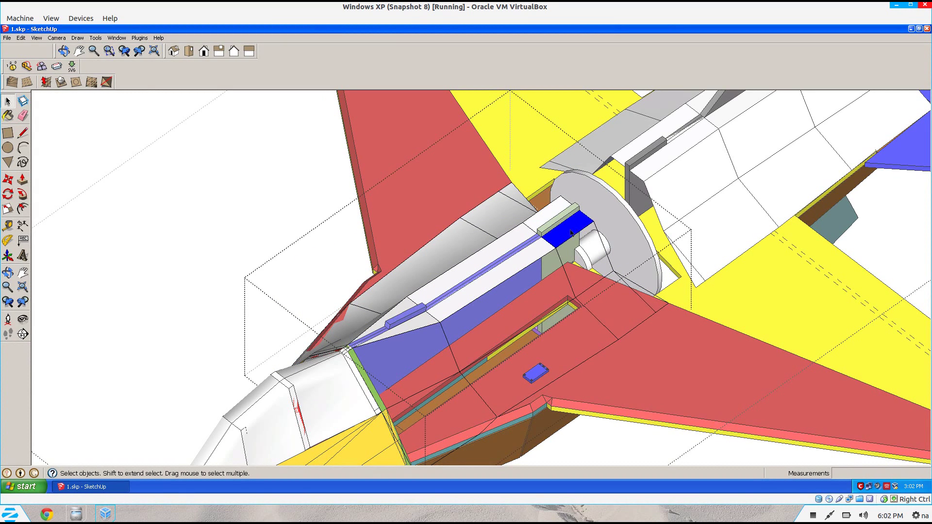
pyautogui.click(602, 243)
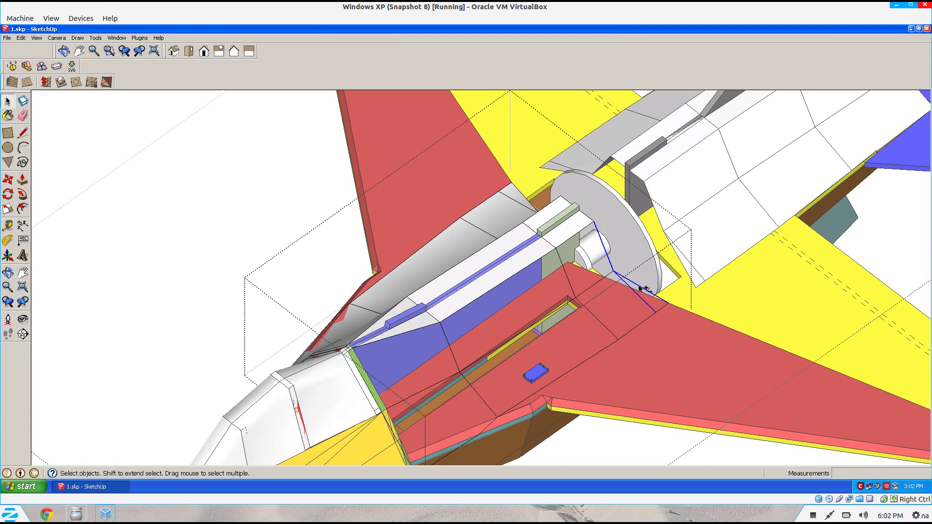
pyautogui.keyDown('shift'); pyautogui.click(574, 291); pyautogui.keyUp('shift')
pyautogui.keyDown('shift'); pyautogui.click(578, 236); pyautogui.keyUp('shift')
pyautogui.keyDown('shift'); pyautogui.click(577, 236); pyautogui.keyUp('shift')
pyautogui.keyDown('shift'); pyautogui.click(652, 319); pyautogui.keyUp('shift')
pyautogui.keyDown('shift'); pyautogui.click(490, 289); pyautogui.keyUp('shift')
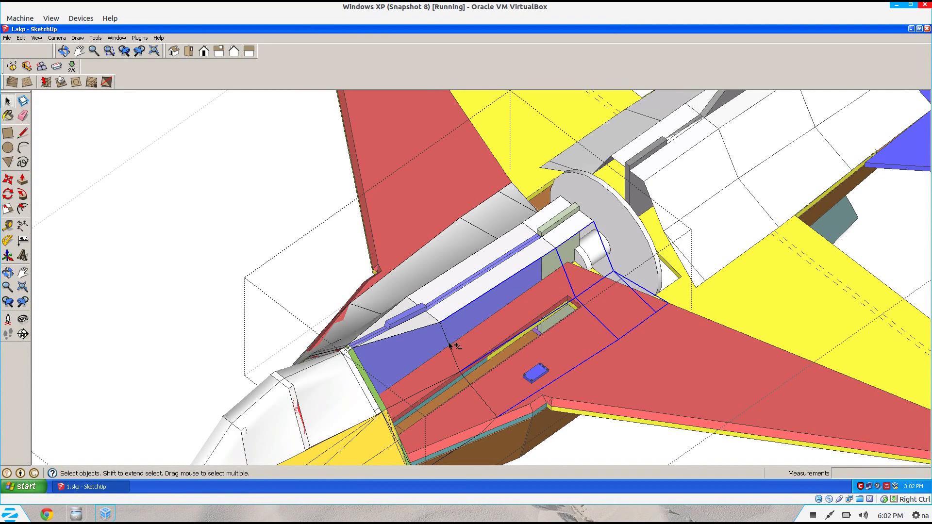
# Add the edges along the green former behind the canopy to the selected fuselage contours.
pyautogui.scroll(5, 349, 340)
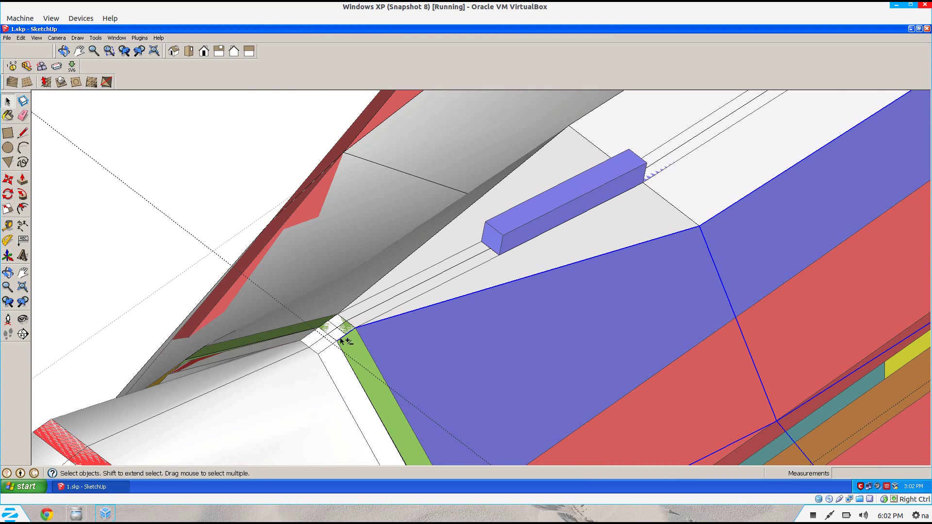
pyautogui.keyDown('shift'); pyautogui.click(347, 360); pyautogui.keyUp('shift')
pyautogui.scroll(-3, 411, 360)
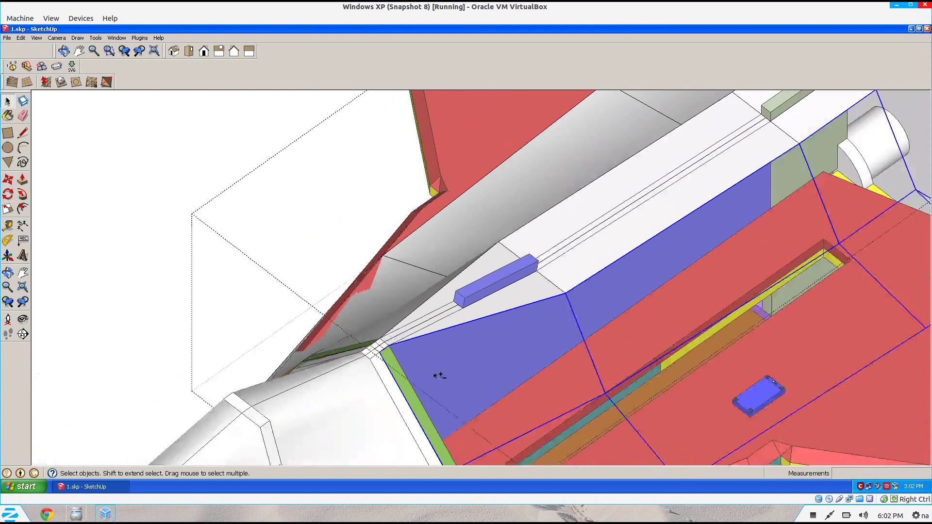
pyautogui.press('o')
pyautogui.moveTo(456, 415); pyautogui.dragTo(443, 324)
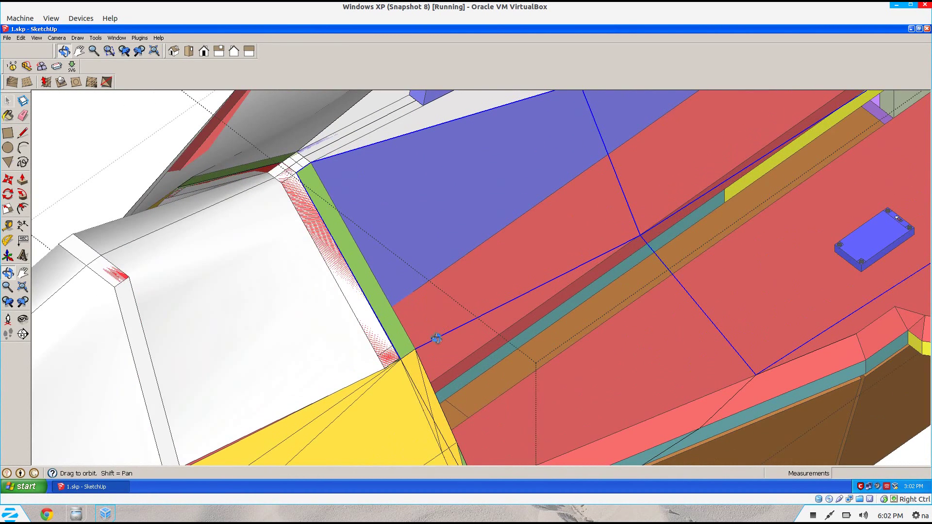
pyautogui.press('space')
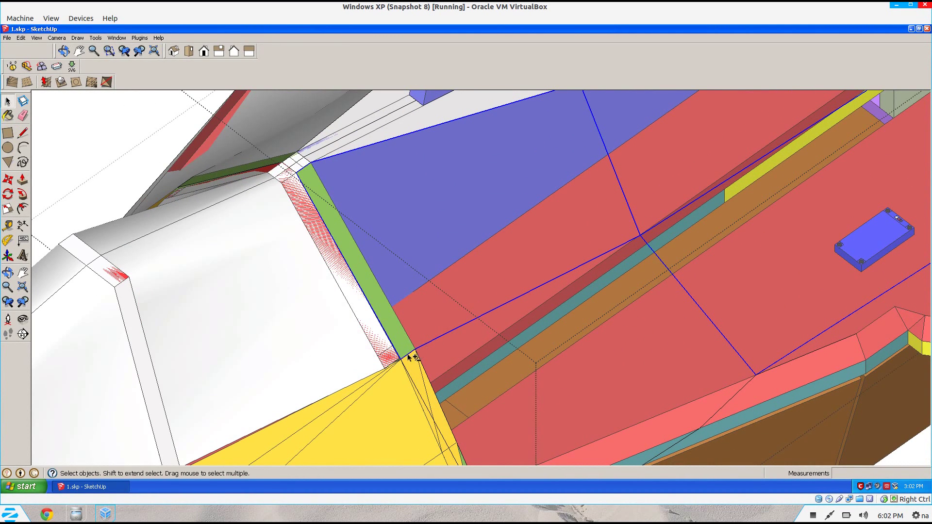
# Generate a Sandbox surface From Contours across the selected fuselage side edges.
pyautogui.click(78, 38)
pyautogui.scroll(-5, 604, 211)
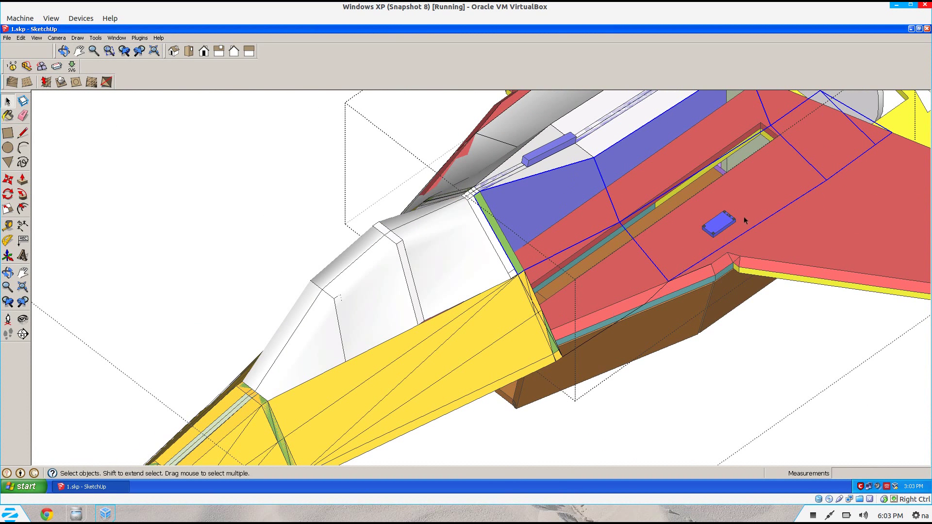
pyautogui.scroll(2, 654, 300)
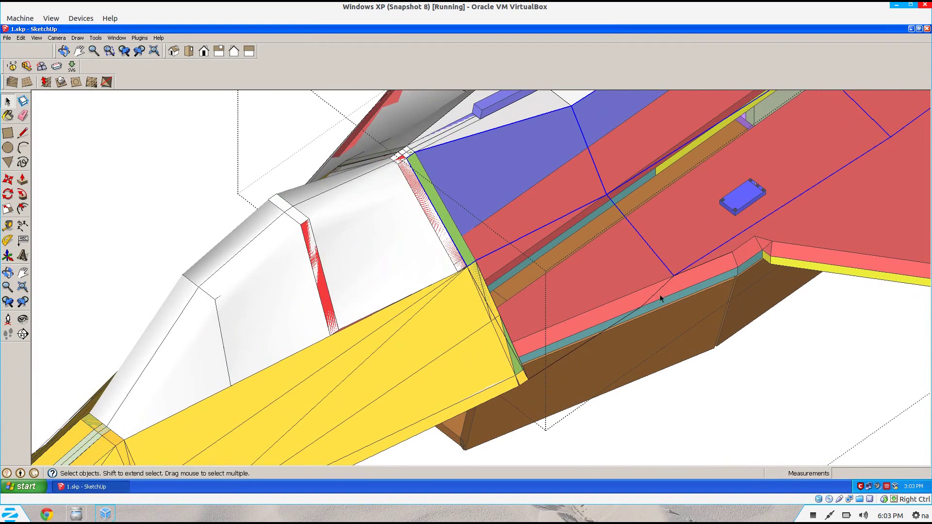
pyautogui.click(78, 37)
pyautogui.moveTo(96, 108)
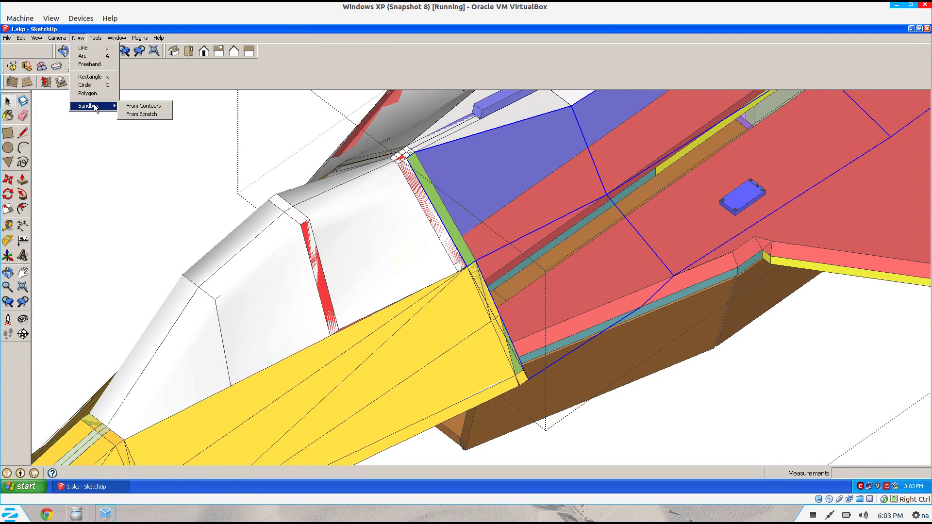
pyautogui.click(145, 109)
# Erase the excess surface edge at the rear end of the new fuselage skin beside the motor.
pyautogui.moveTo(143, 109); pyautogui.dragTo(187, 165, button='middle')
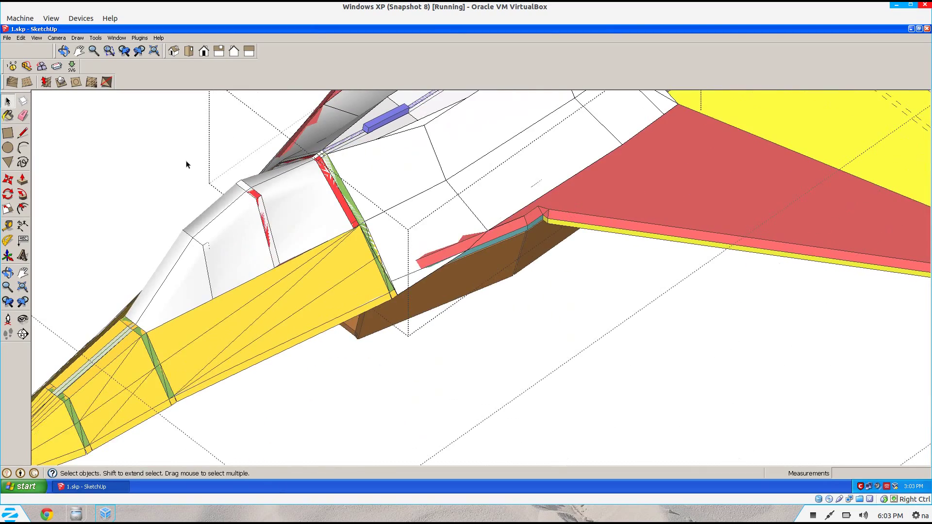
pyautogui.moveTo(418, 188)
pyautogui.mouseDown(button='middle')
pyautogui.moveTo(418, 283)
pyautogui.moveTo(392, 268)
pyautogui.moveTo(219, 249)
pyautogui.moveTo(162, 204)
pyautogui.moveTo(108, 212)
pyautogui.moveTo(294, 298)
pyautogui.moveTo(495, 283)
pyautogui.moveTo(431, 346)
pyautogui.moveTo(428, 311)
pyautogui.moveTo(301, 258)
pyautogui.moveTo(443, 237)
pyautogui.mouseUp(button='middle')
pyautogui.scroll(3, 428, 311)
pyautogui.press('e')
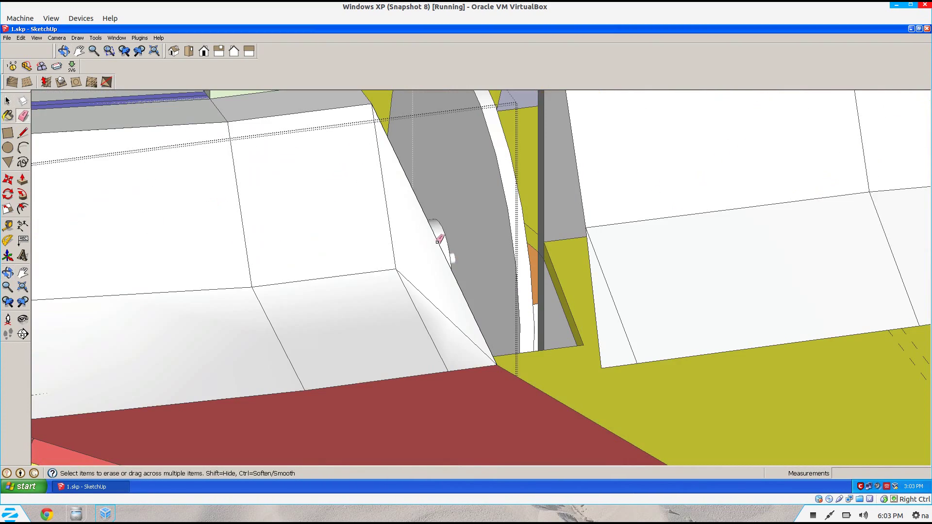
pyautogui.scroll(3, 417, 242)
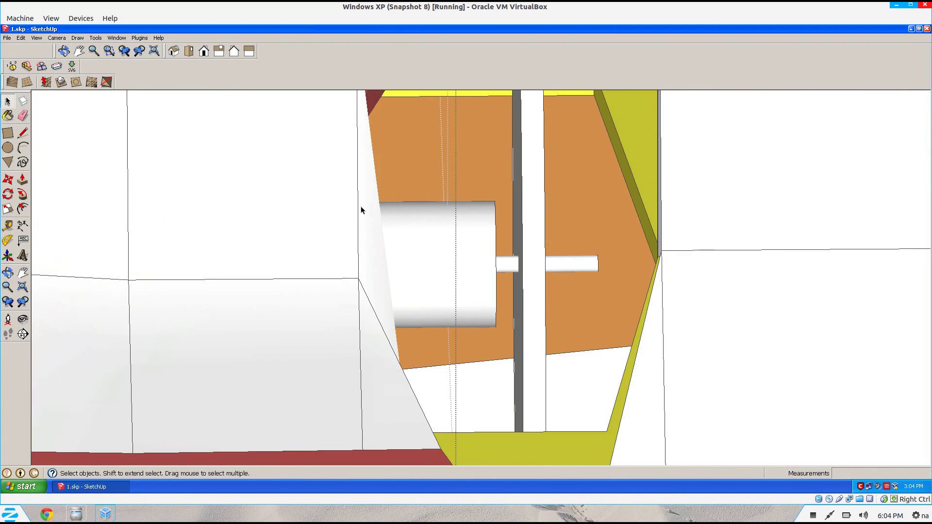
pyautogui.click(382, 239)
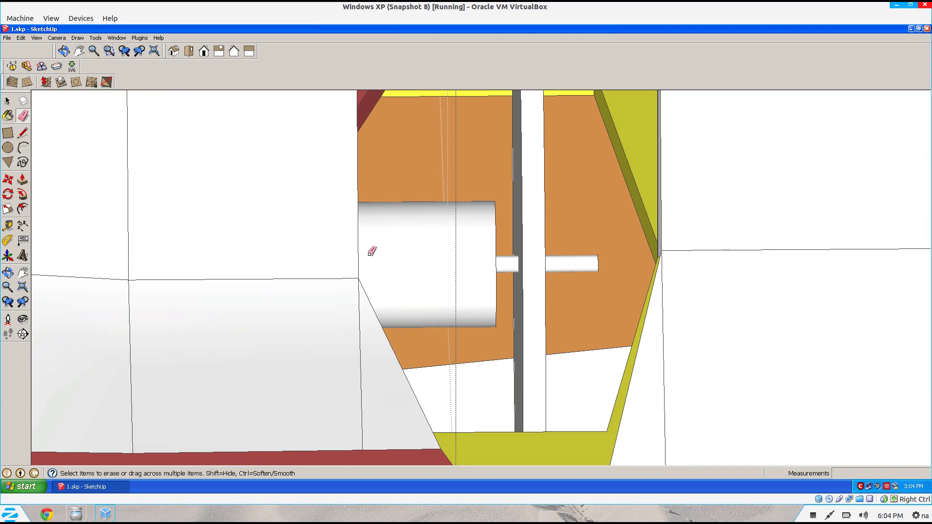
# Examine the fuselage skin, nose, wing and tail groups one by one by selecting each.
pyautogui.press('o')
pyautogui.scroll(-8, 361, 261)
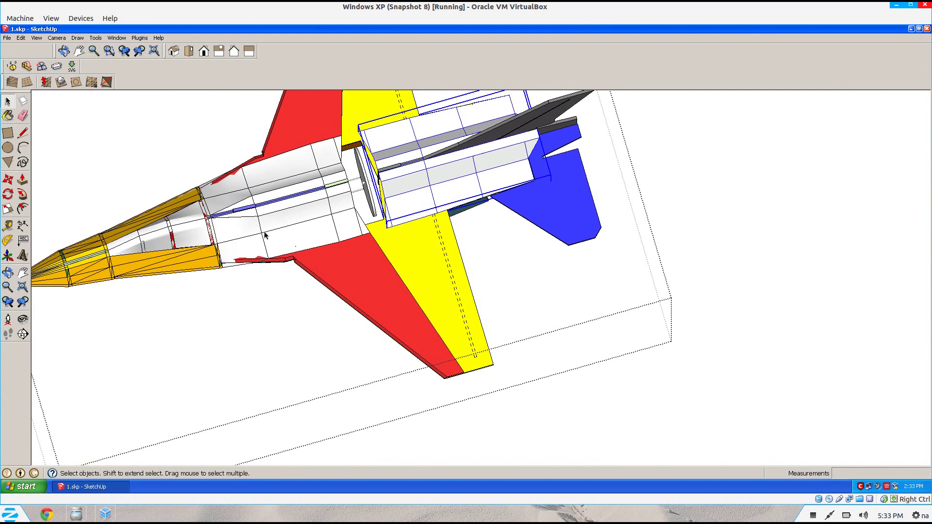
pyautogui.click(265, 235)
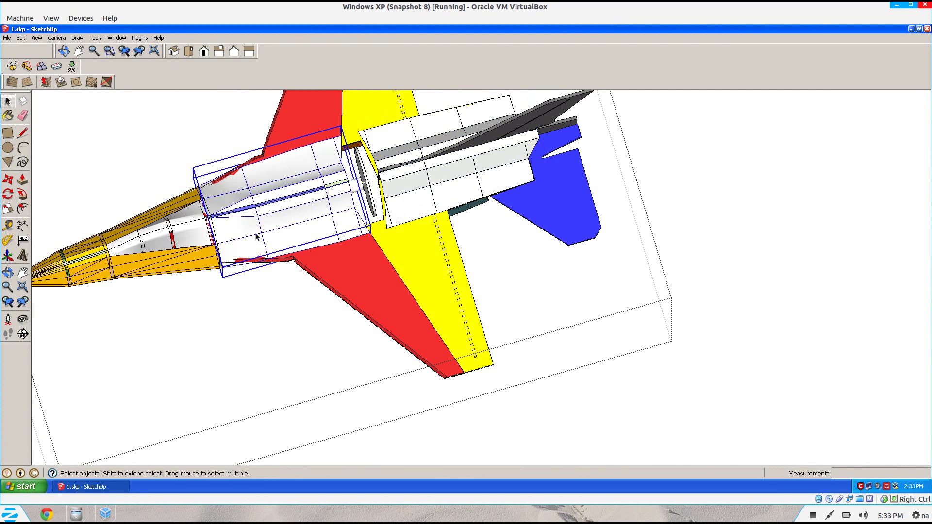
pyautogui.click(150, 266)
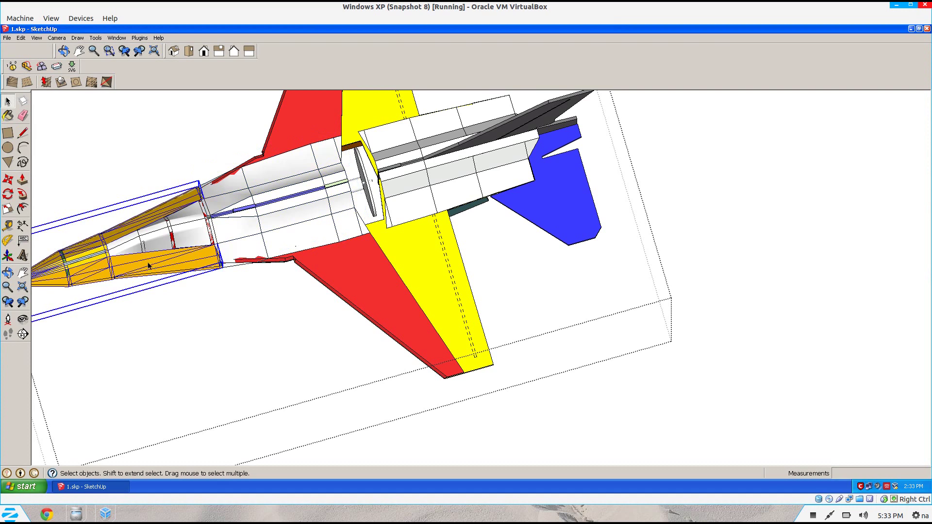
pyautogui.click(179, 232)
pyautogui.click(393, 290)
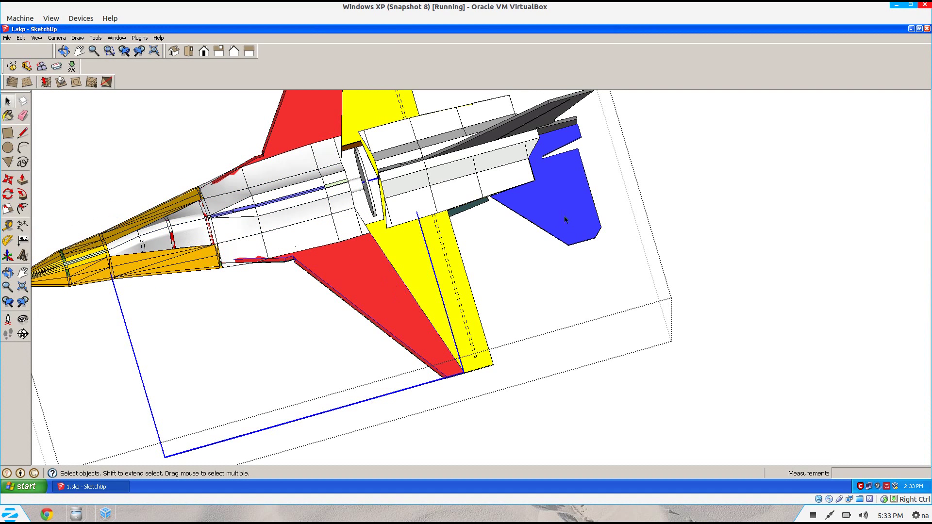
pyautogui.click(462, 266)
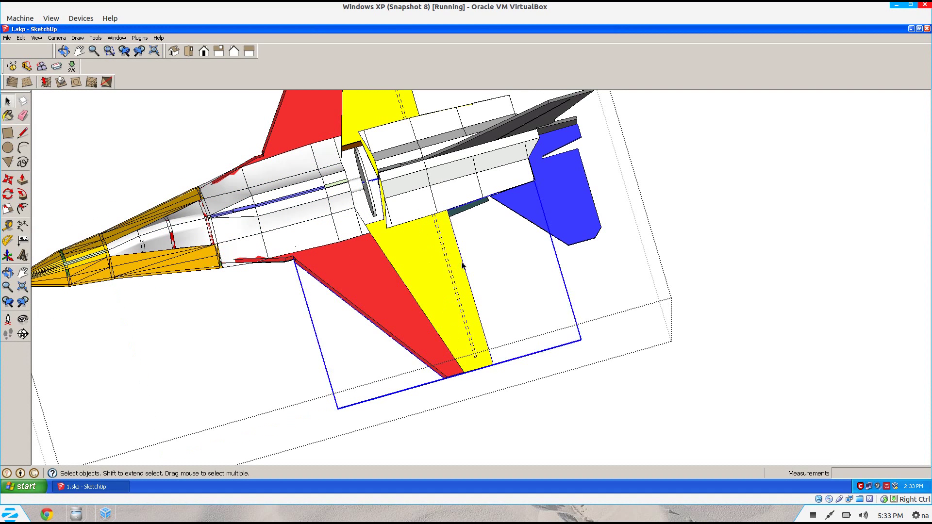
pyautogui.click(577, 208)
pyautogui.click(551, 118)
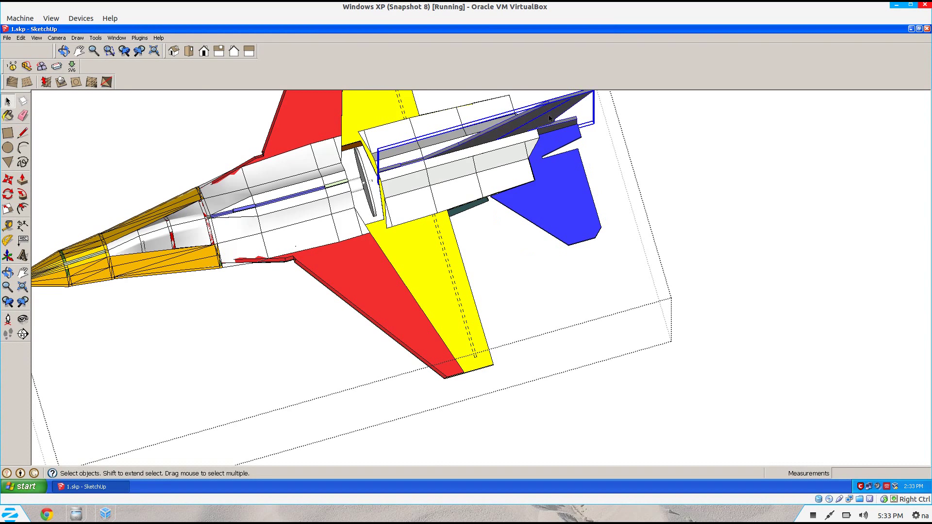
# Select the front fuselage skin group behind the cockpit and paste a copy into the empty area beside the aircraft.
pyautogui.moveTo(324, 171); pyautogui.dragTo(591, 333, button='middle')
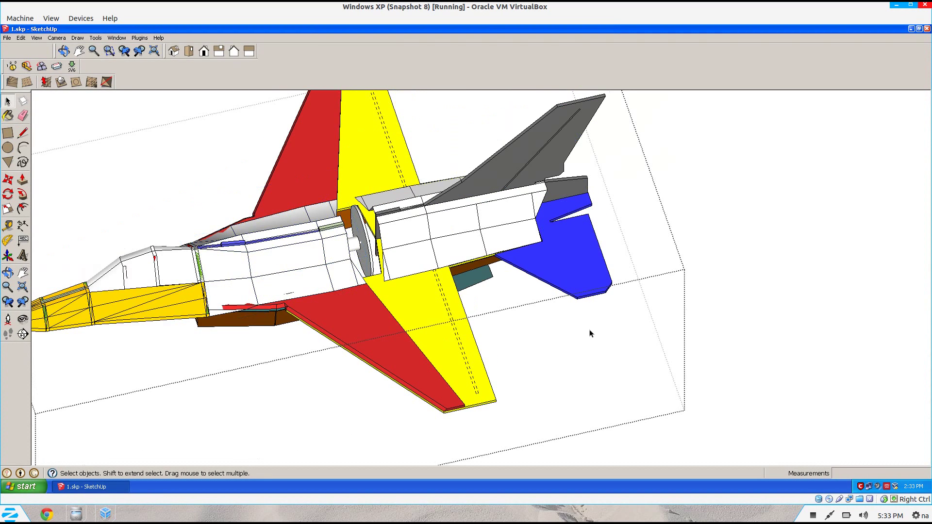
pyautogui.click(288, 263)
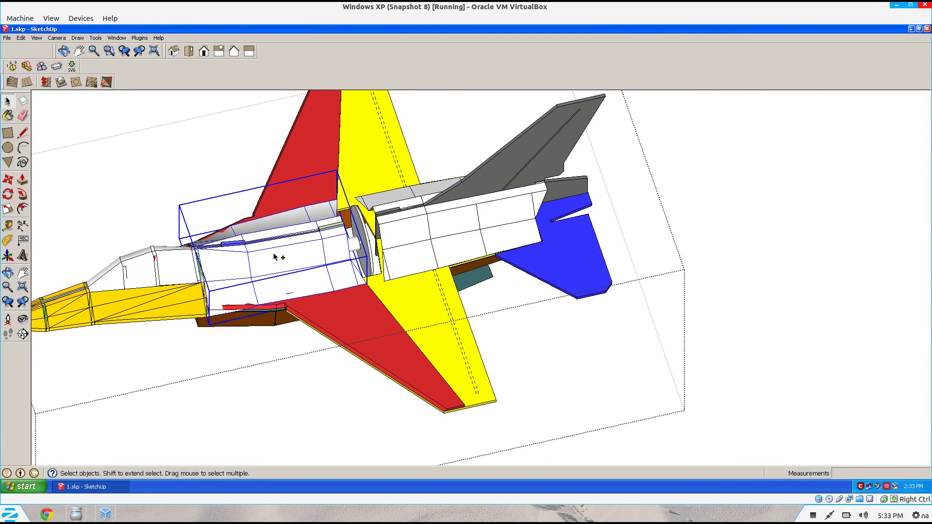
pyautogui.scroll(-5, 274, 258)
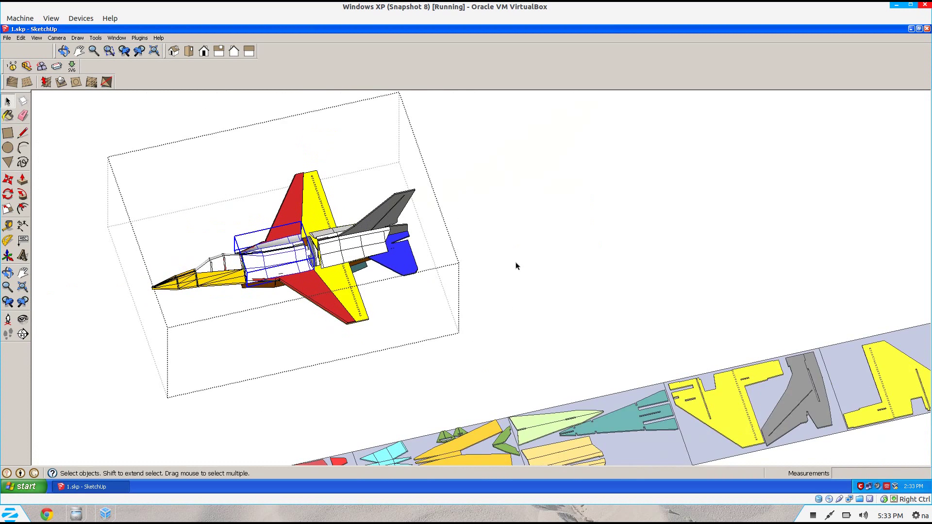
pyautogui.hotkey('ctrl', 'v')
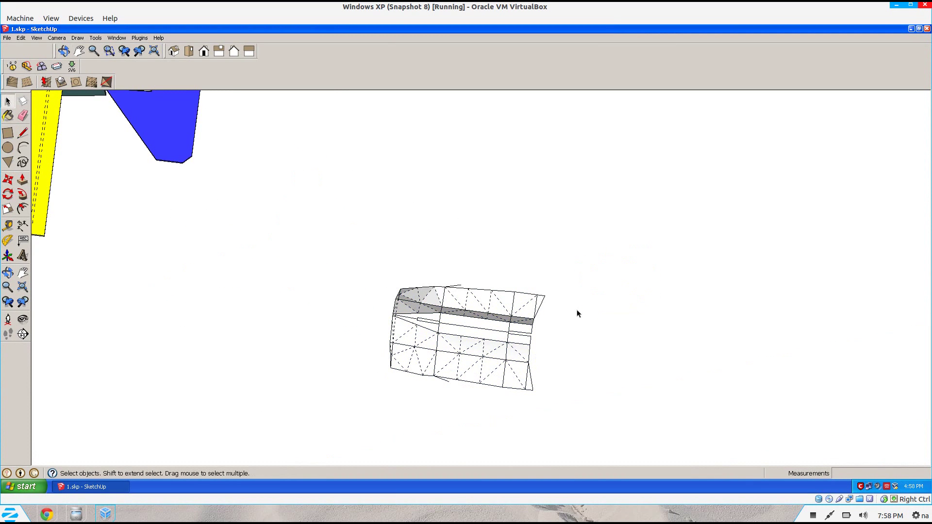
# Explode the pasted fuselage skin copy and all the groups nested inside it into loose geometry.
pyautogui.moveTo(575, 311); pyautogui.dragTo(589, 277, button='middle')
pyautogui.moveTo(348, 219); pyautogui.dragTo(640, 352)
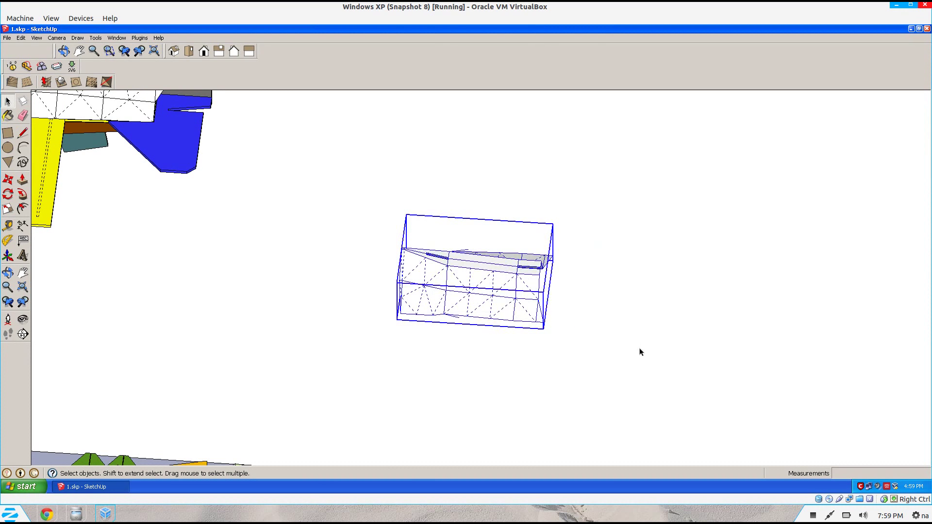
pyautogui.rightClick(503, 302)
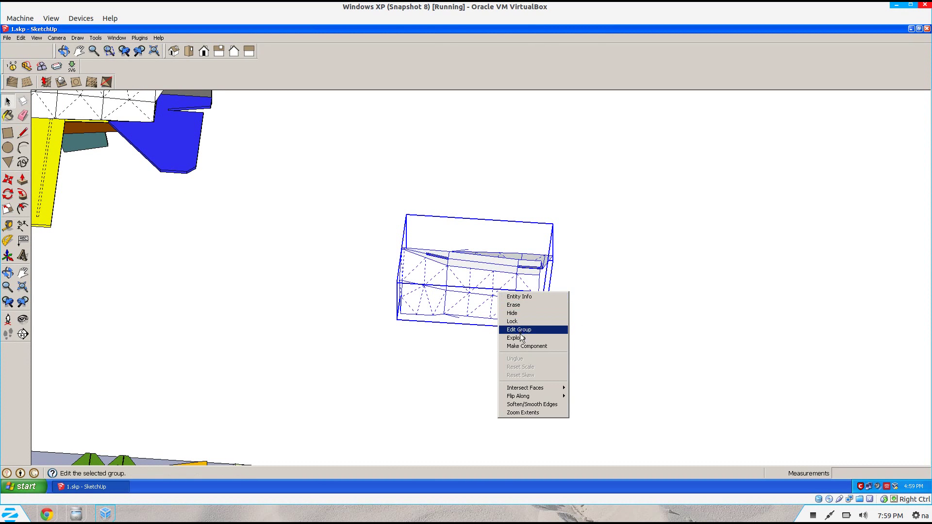
pyautogui.click(520, 339)
pyautogui.click(523, 339)
pyautogui.moveTo(329, 195); pyautogui.dragTo(663, 342)
pyautogui.rightClick(494, 293)
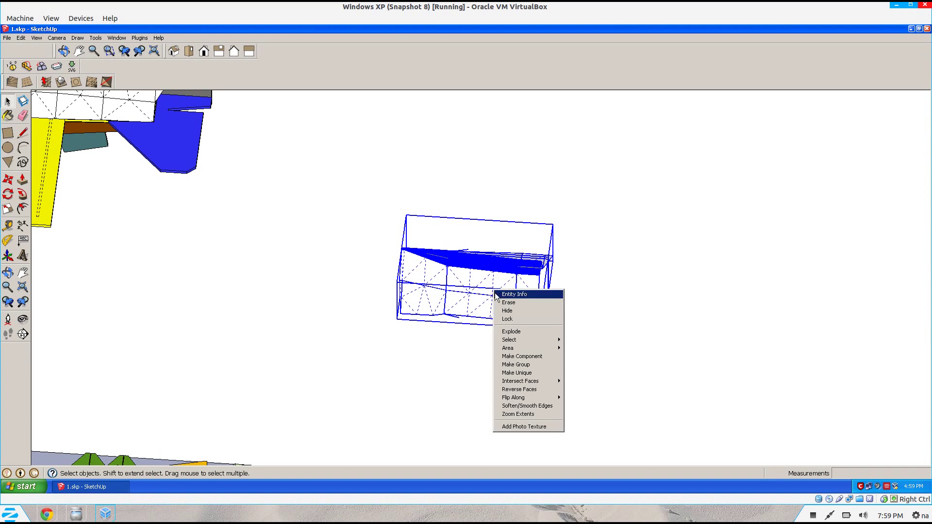
pyautogui.click(512, 335)
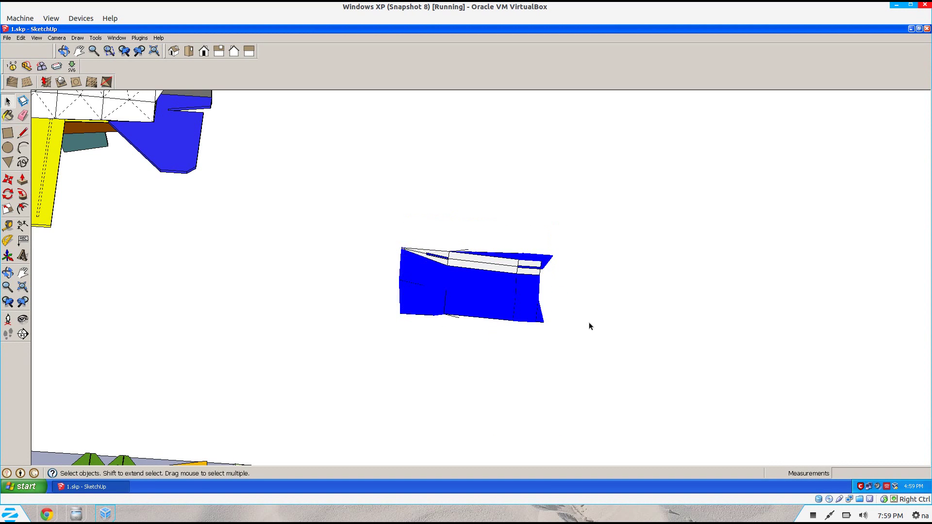
# Erase the detached side surface of the exploded skin copy together with its leftover edges.
pyautogui.moveTo(589, 325); pyautogui.dragTo(527, 335, button='middle')
pyautogui.press('e')
pyautogui.moveTo(506, 340); pyautogui.dragTo(564, 159)
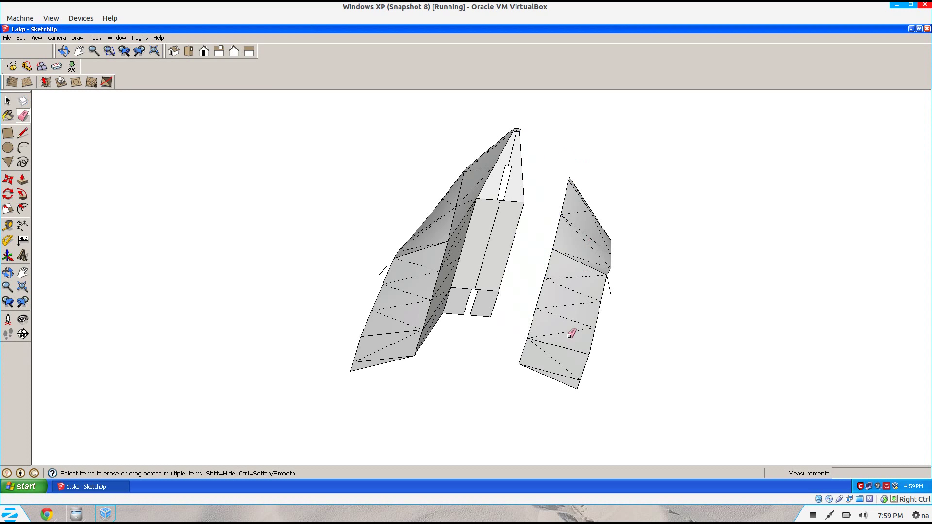
pyautogui.moveTo(558, 389)
pyautogui.mouseDown()
pyautogui.moveTo(600, 199)
pyautogui.moveTo(618, 294)
pyautogui.moveTo(597, 249)
pyautogui.moveTo(624, 322)
pyautogui.moveTo(583, 332)
pyautogui.moveTo(558, 390)
pyautogui.moveTo(594, 364)
pyautogui.moveTo(577, 387)
pyautogui.moveTo(566, 349)
pyautogui.moveTo(519, 352)
pyautogui.moveTo(526, 356)
pyautogui.moveTo(539, 295)
pyautogui.moveTo(554, 284)
pyautogui.moveTo(564, 213)
pyautogui.moveTo(578, 181)
pyautogui.mouseUp()
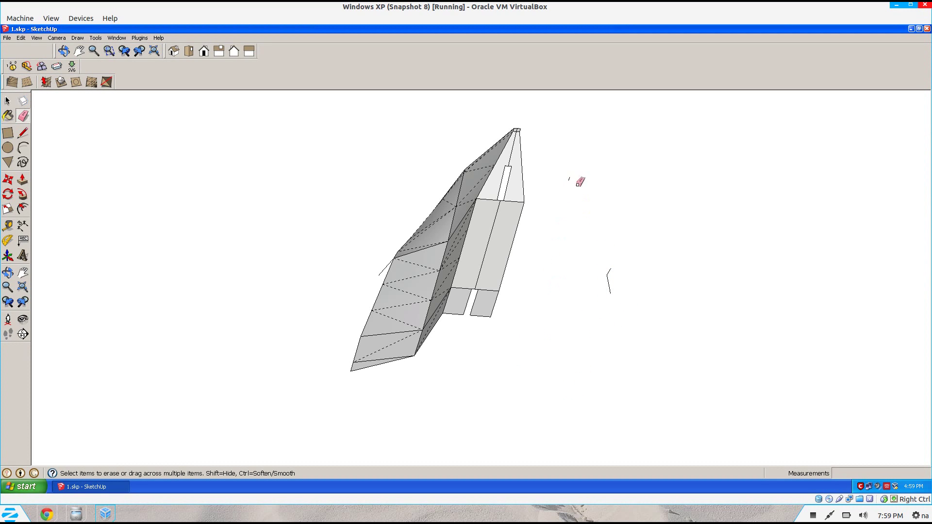
pyautogui.moveTo(603, 257)
pyautogui.mouseDown()
pyautogui.moveTo(607, 289)
pyautogui.moveTo(619, 277)
pyautogui.moveTo(561, 295)
pyautogui.mouseUp()
# Erase the matching half of the central panels up to the centre line, plus the stray edges at the slot and side surface.
pyautogui.moveTo(493, 325)
pyautogui.mouseDown()
pyautogui.moveTo(501, 279)
pyautogui.moveTo(500, 304)
pyautogui.moveTo(487, 296)
pyautogui.moveTo(522, 278)
pyautogui.moveTo(516, 195)
pyautogui.mouseUp()
pyautogui.scroll(2, 518, 116)
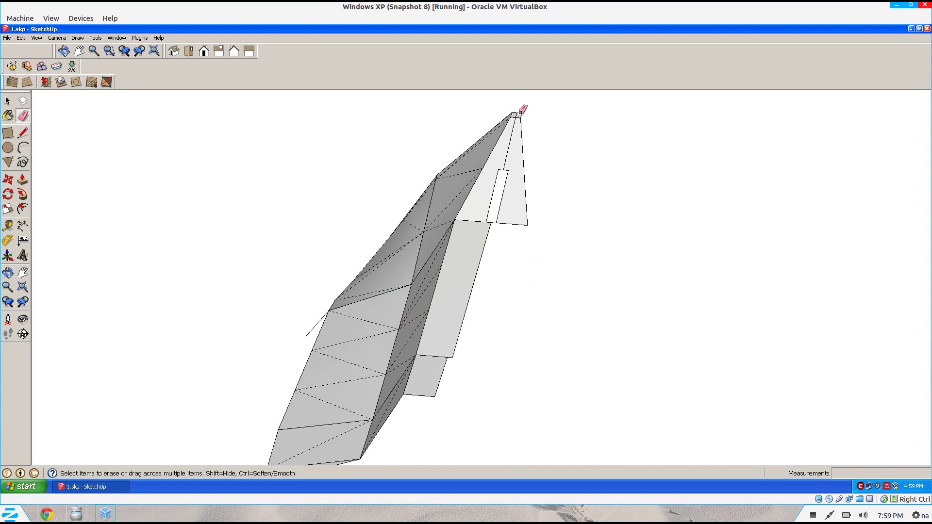
pyautogui.moveTo(520, 115); pyautogui.dragTo(524, 155)
pyautogui.moveTo(525, 217)
pyautogui.mouseDown()
pyautogui.moveTo(515, 227)
pyautogui.moveTo(500, 202)
pyautogui.moveTo(496, 214)
pyautogui.mouseUp()
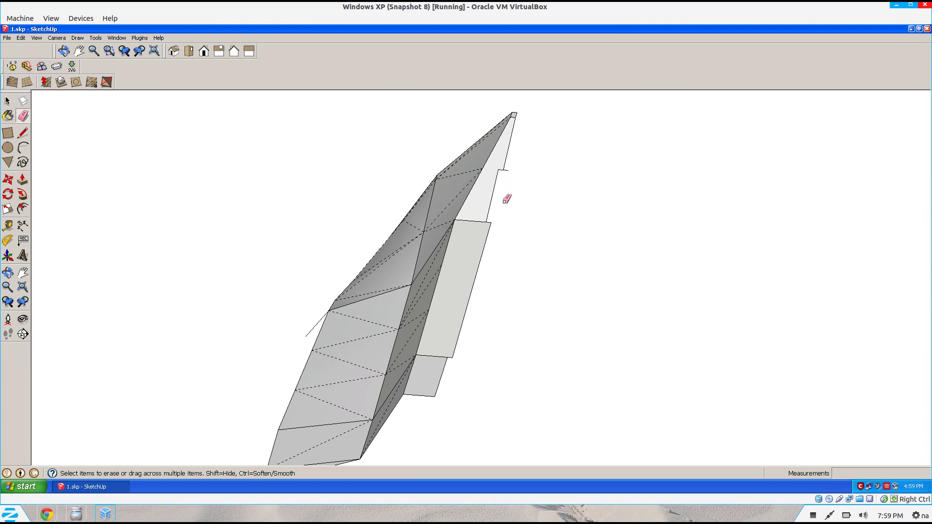
pyautogui.click(507, 170)
pyautogui.click(312, 323)
# Turn the display of hidden geometry off and back on for the remaining half skin.
pyautogui.moveTo(312, 323); pyautogui.dragTo(439, 303, button='middle')
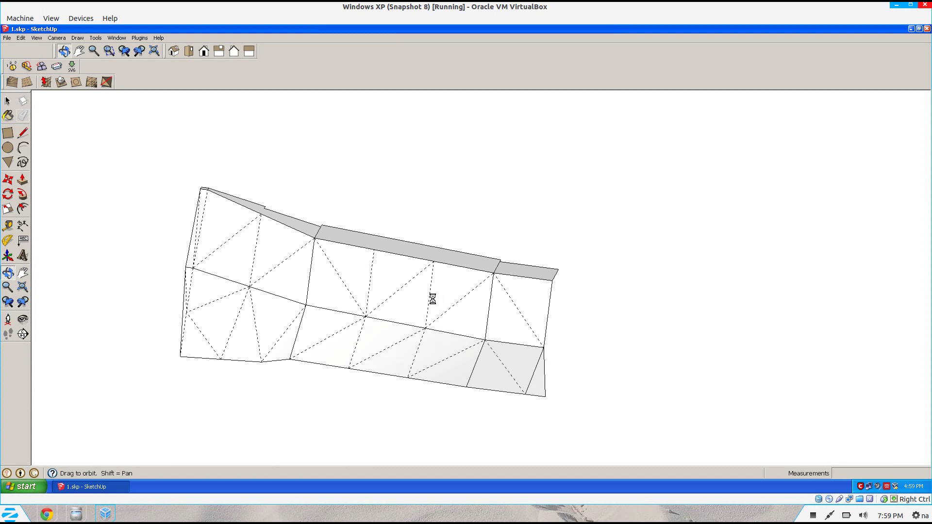
pyautogui.click(37, 38)
pyautogui.click(42, 69)
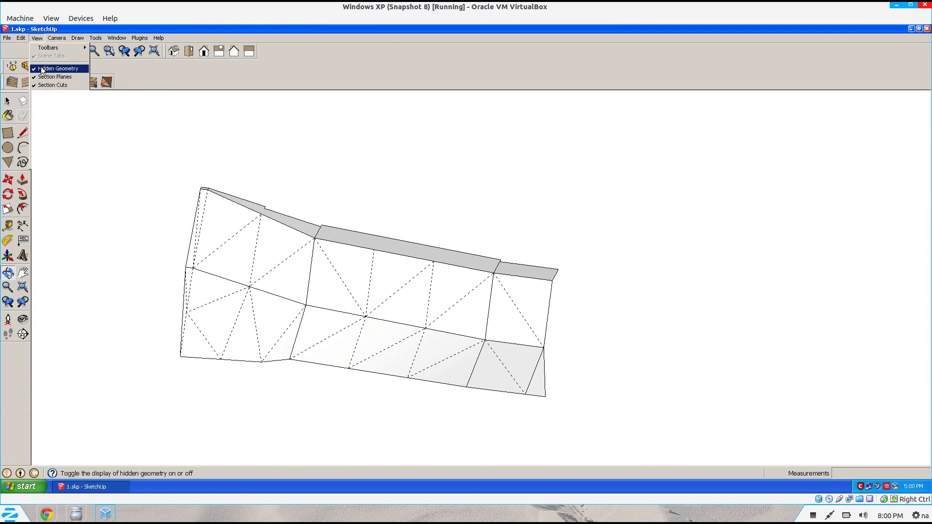
pyautogui.click(37, 38)
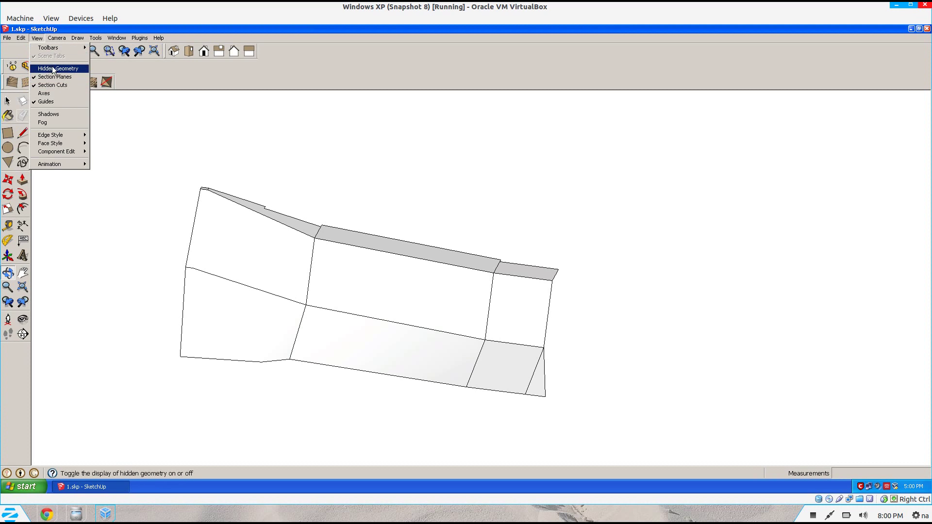
pyautogui.click(45, 70)
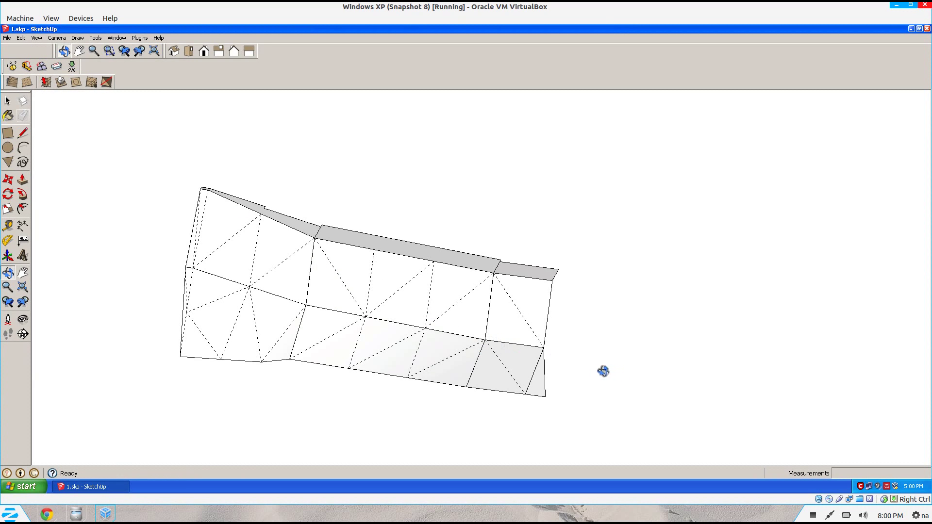
# Select the entire half skin and index its edges with the Flattery plugin in preparation for unfolding.
pyautogui.press('space')
pyautogui.scroll(-3, 393, 313)
pyautogui.hotkey('ctrl', 'a')
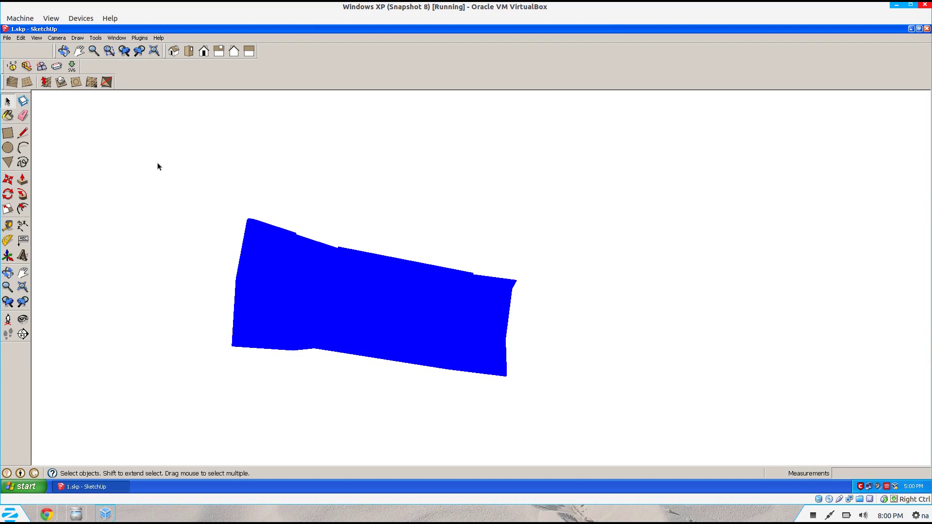
pyautogui.click(12, 68)
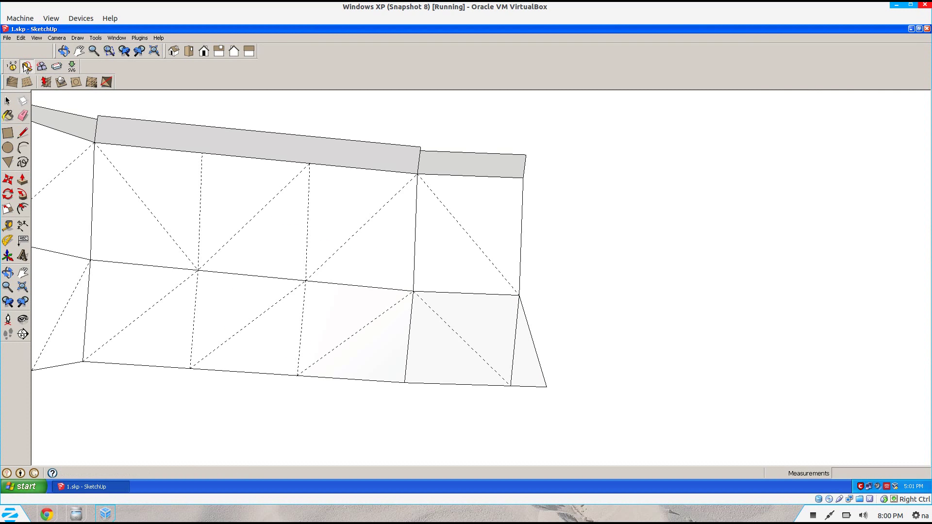
# Unfold the rear section face by face, from the end triangle across the side panels, flat onto the narrow end strip.
pyautogui.click(525, 361)
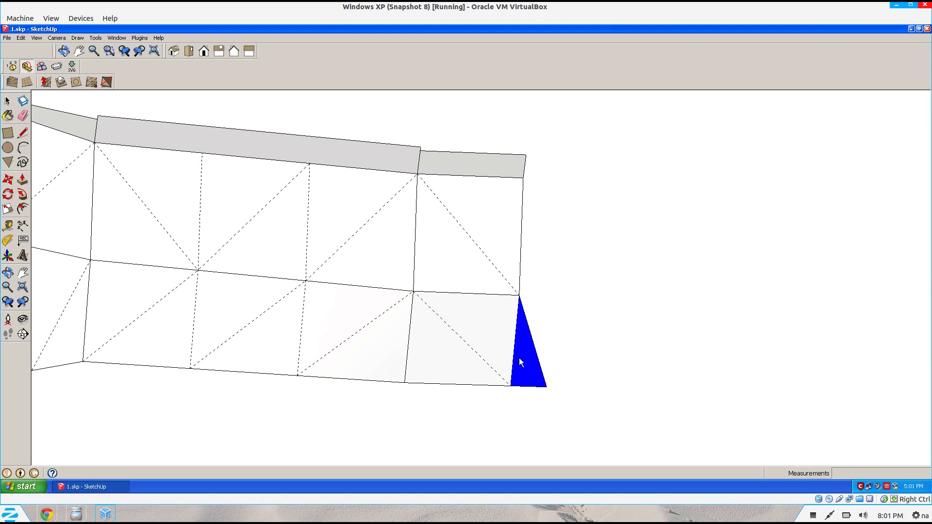
pyautogui.click(431, 343)
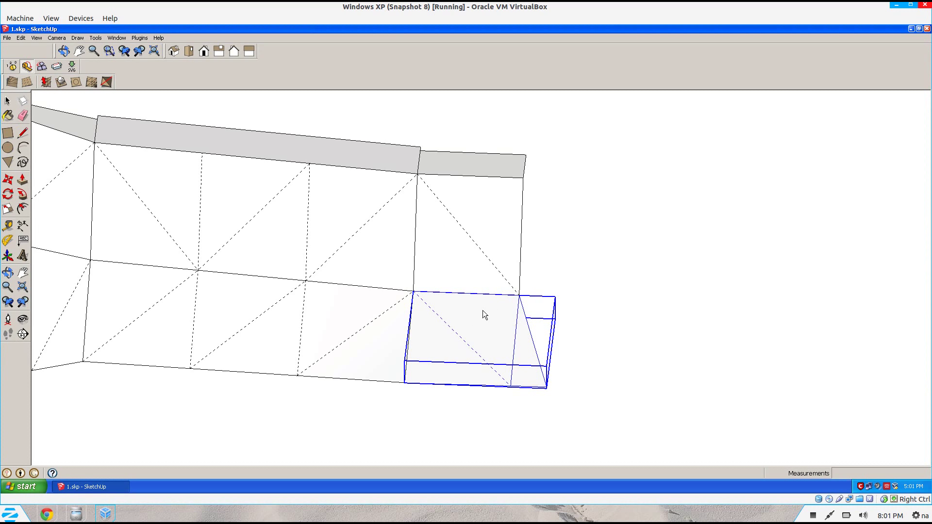
pyautogui.moveTo(530, 377); pyautogui.dragTo(392, 237, button='middle')
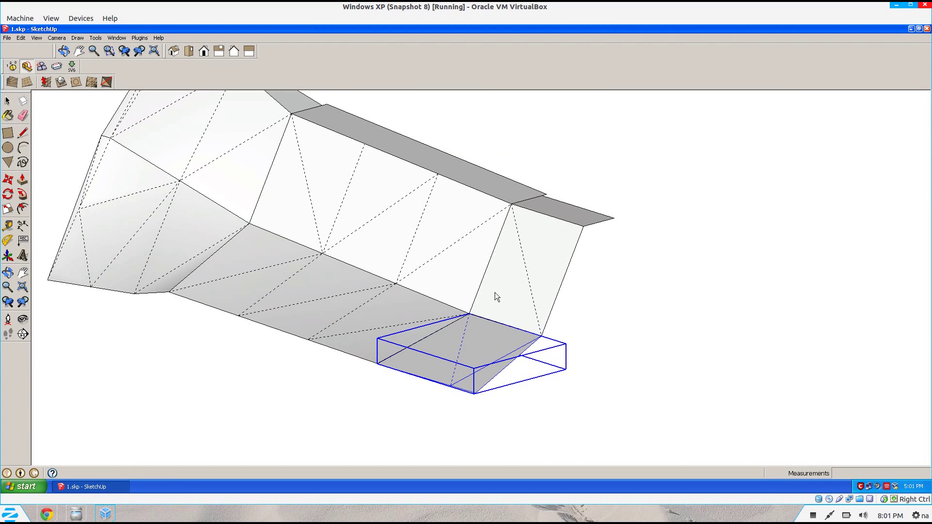
pyautogui.hotkey('ctrl', 'z')
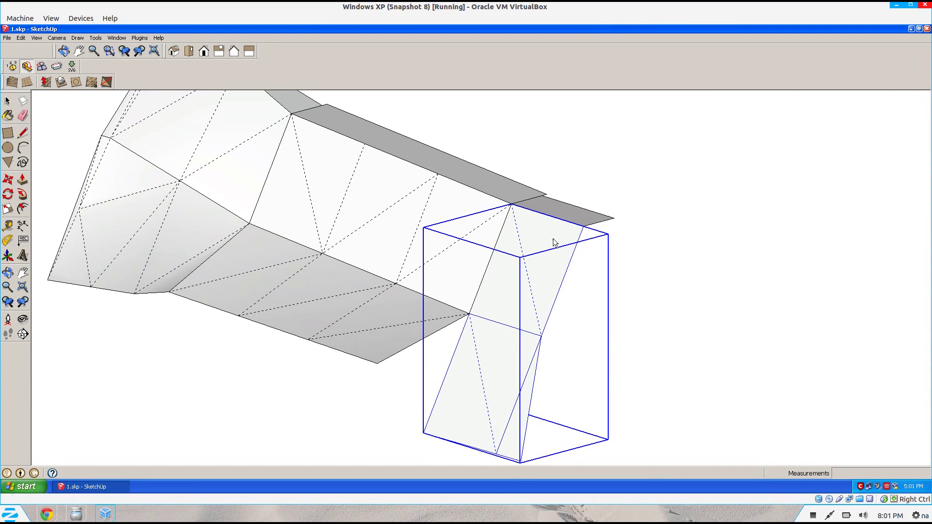
pyautogui.click(574, 214)
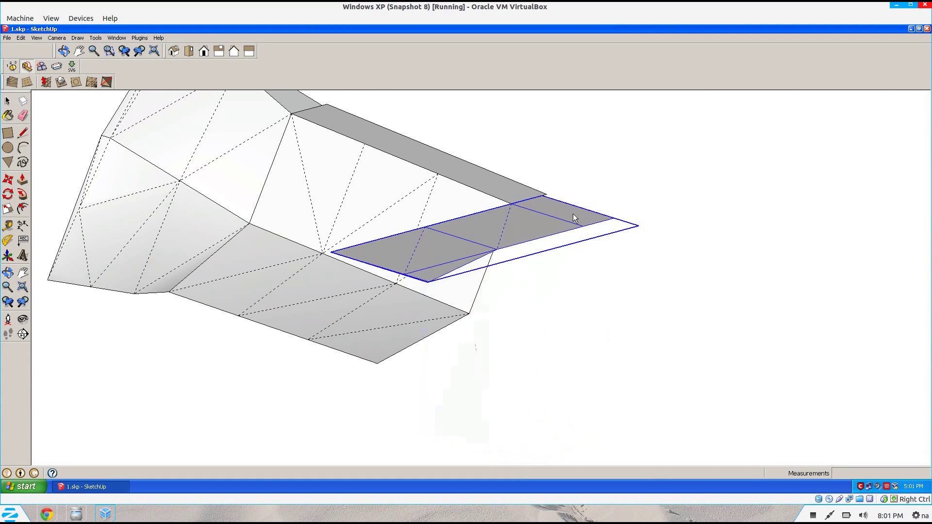
# Move the unfolded rear section a short distance away from the rest of the skin and deselect it.
pyautogui.moveTo(574, 214); pyautogui.dragTo(535, 308, button='middle')
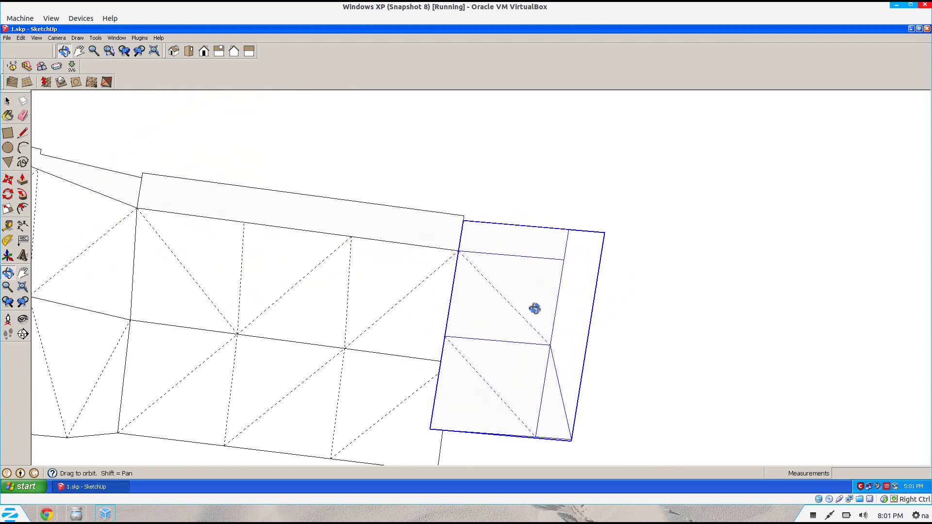
pyautogui.press('m')
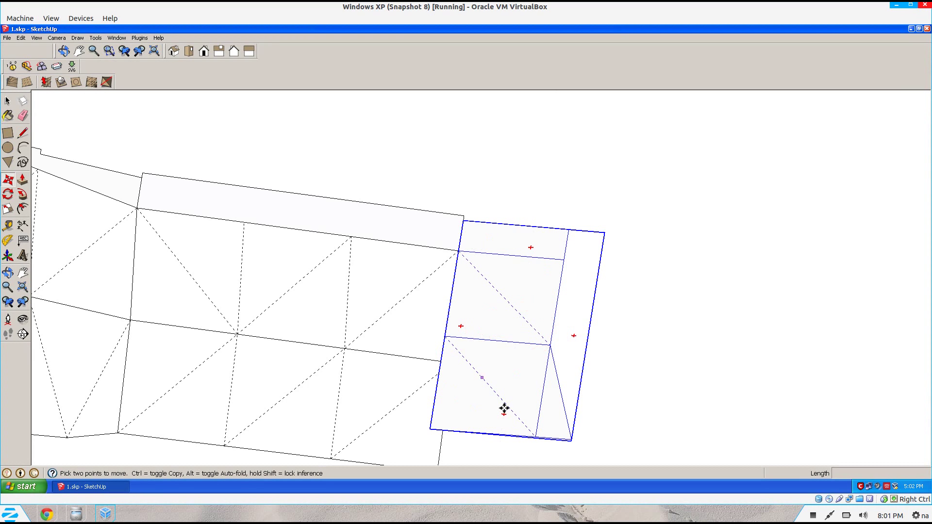
pyautogui.moveTo(500, 241); pyautogui.dragTo(541, 243)
pyautogui.press('space')
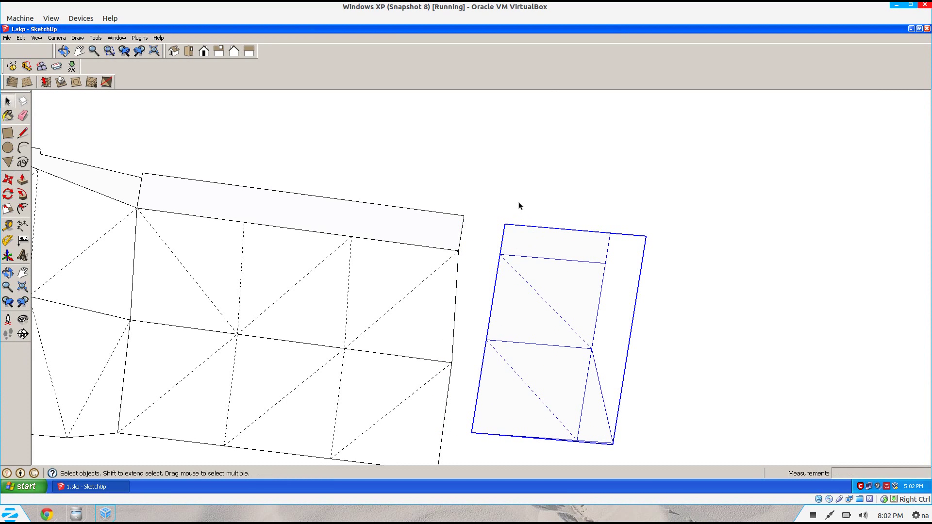
pyautogui.keyDown('shift'); pyautogui.moveTo(490, 216); pyautogui.dragTo(604, 175, button='middle'); pyautogui.keyUp('shift')
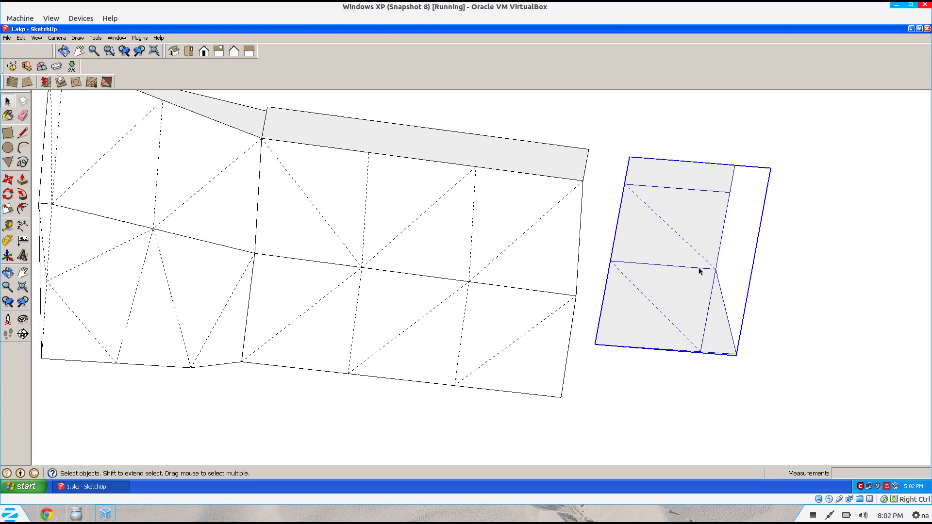
pyautogui.click(638, 404)
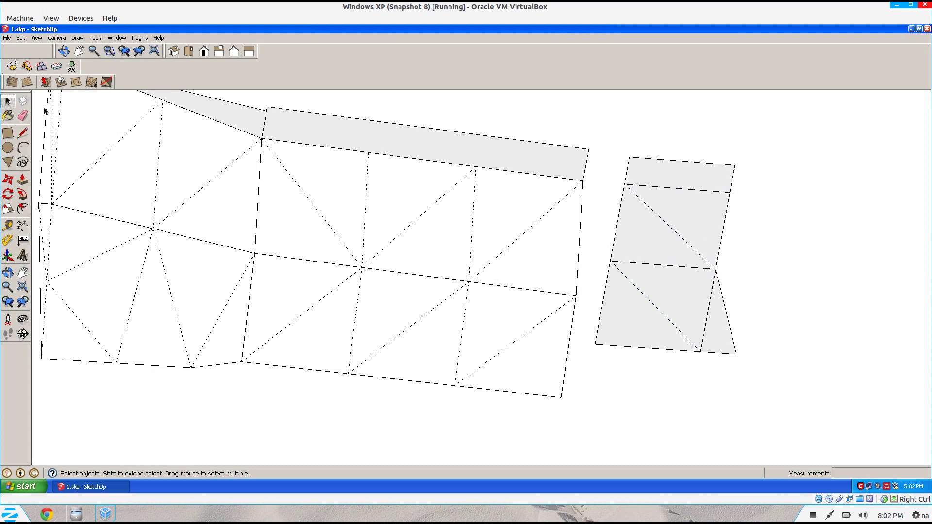
# Unfold the next column of triangular side faces, starting from the lower rear corner triangle, into one flat group.
pyautogui.click(27, 66)
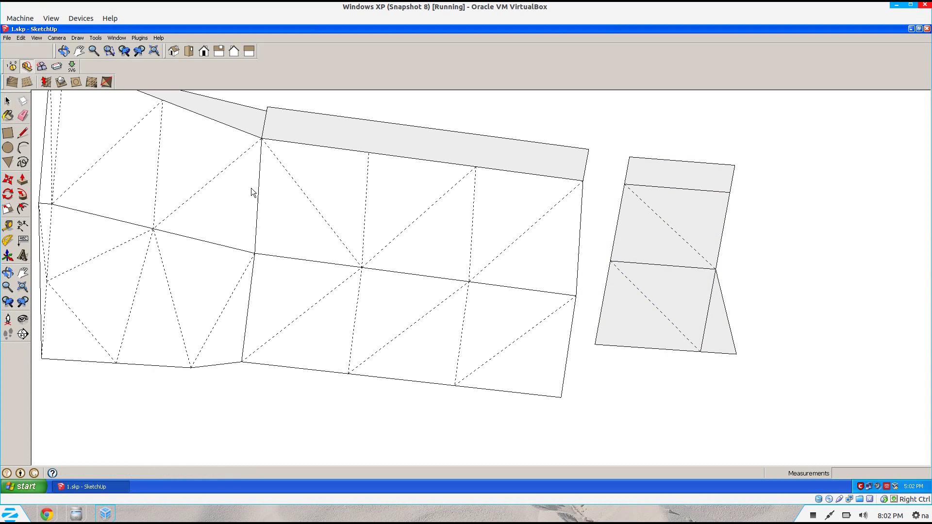
pyautogui.click(531, 367)
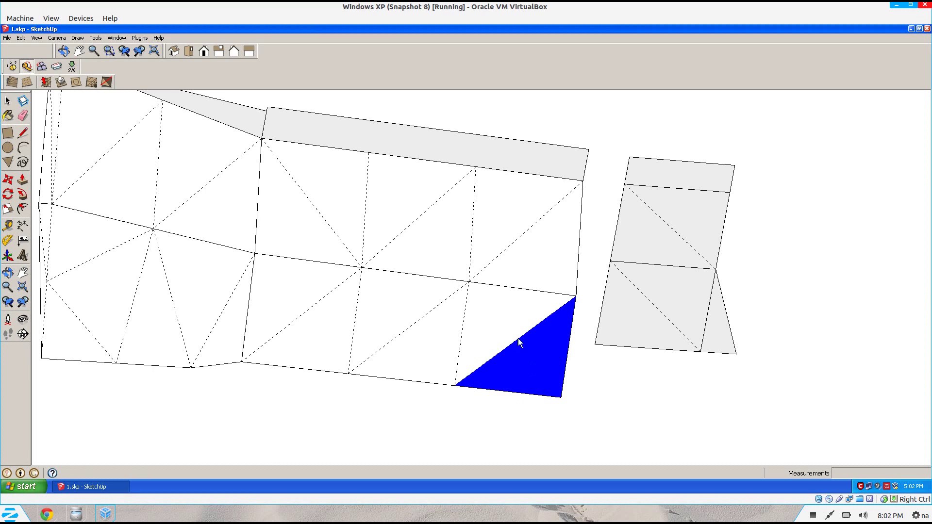
pyautogui.click(498, 328)
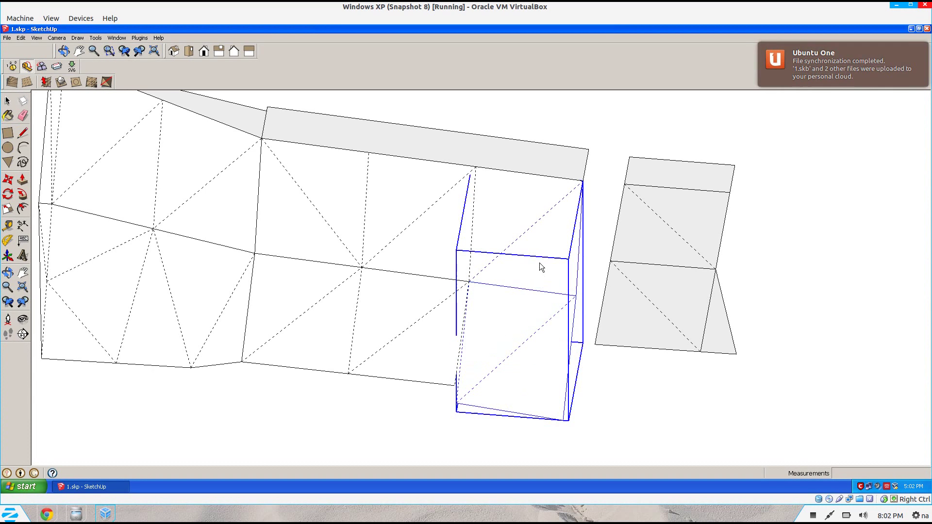
pyautogui.click(511, 199)
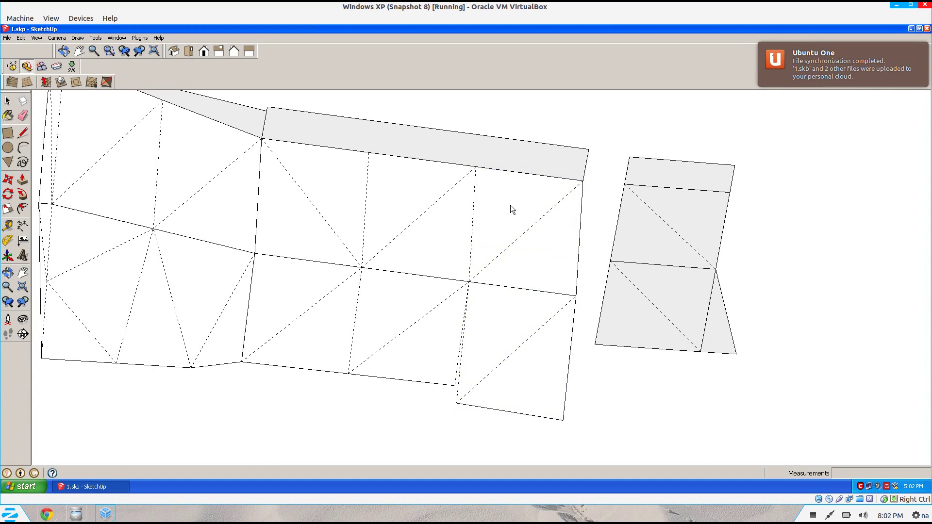
# Move the unfolded side column clear of the adjoining faces, inspect it from several angles, and deselect it.
pyautogui.press('m')
pyautogui.click(501, 206)
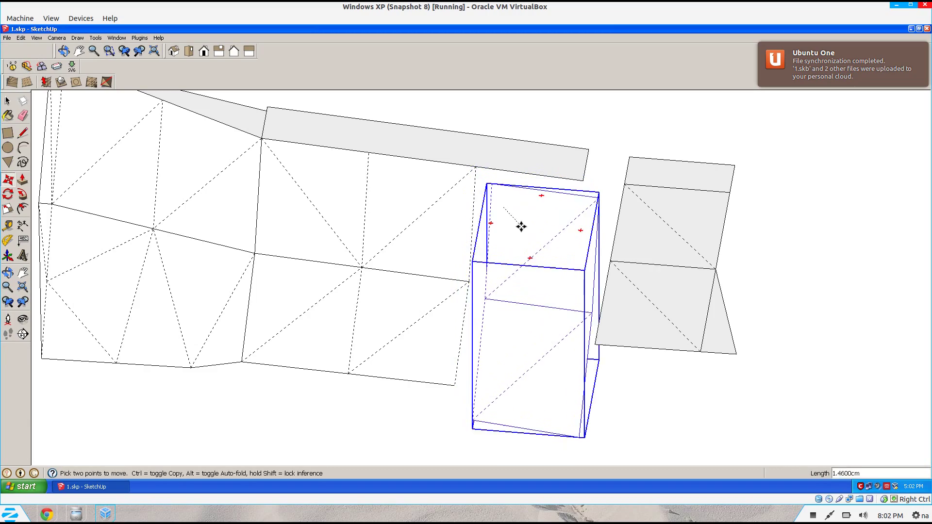
pyautogui.click(522, 241)
pyautogui.press('o')
pyautogui.moveTo(581, 285); pyautogui.dragTo(281, 218)
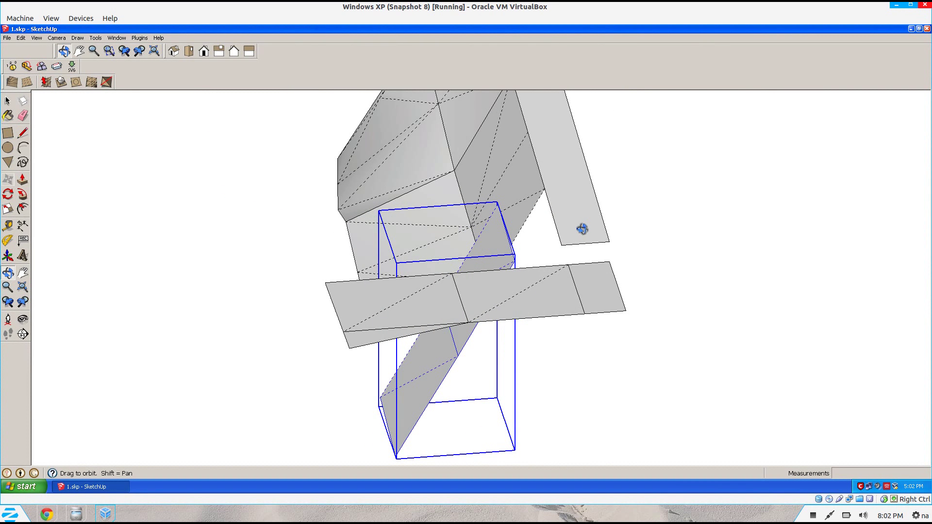
pyautogui.moveTo(443, 243); pyautogui.dragTo(729, 266)
pyautogui.press('space')
pyautogui.click(442, 357)
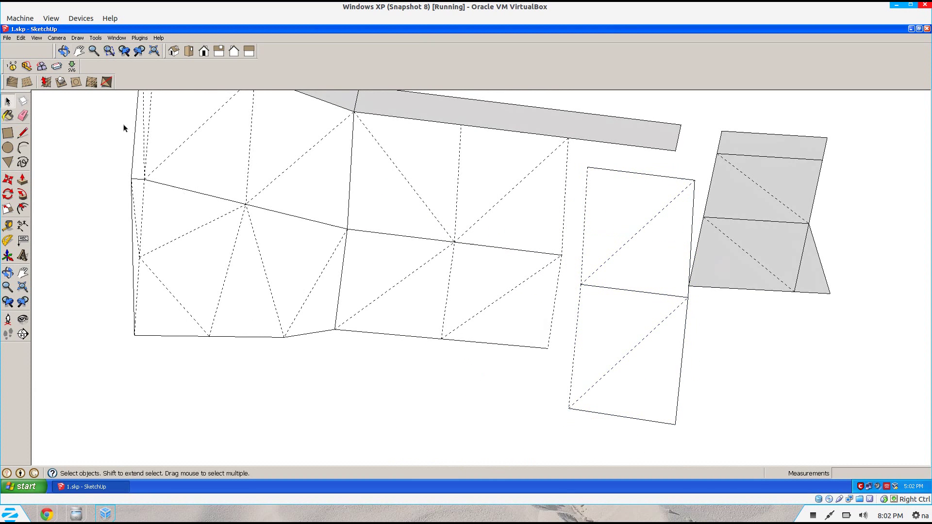
# Unfold the side column next to the end strip, from its lower triangle upward, and move it about 6.72 cm clear.
pyautogui.click(27, 66)
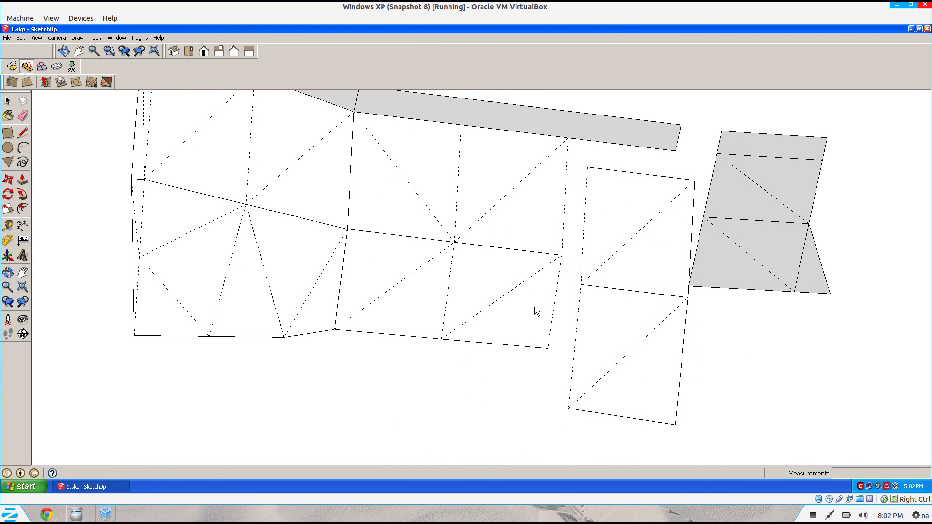
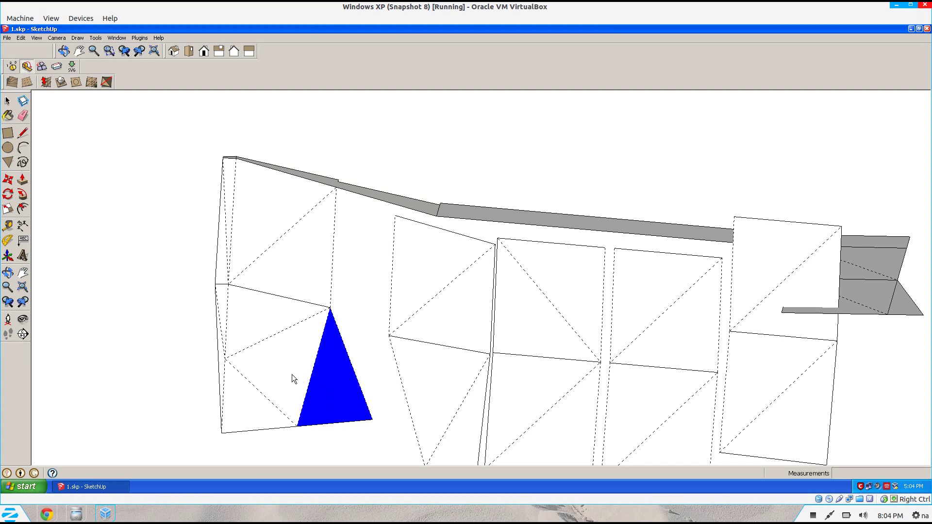
pyautogui.click(326, 392)
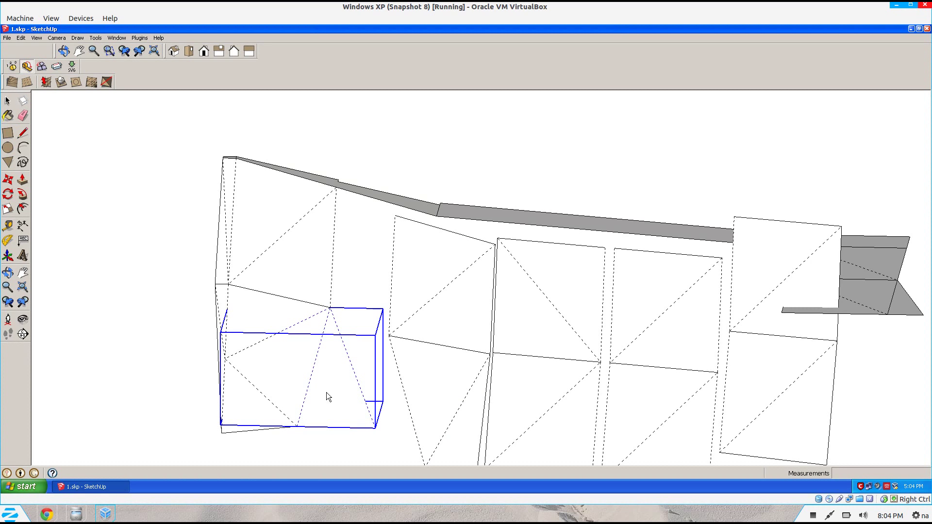
pyautogui.click(257, 325)
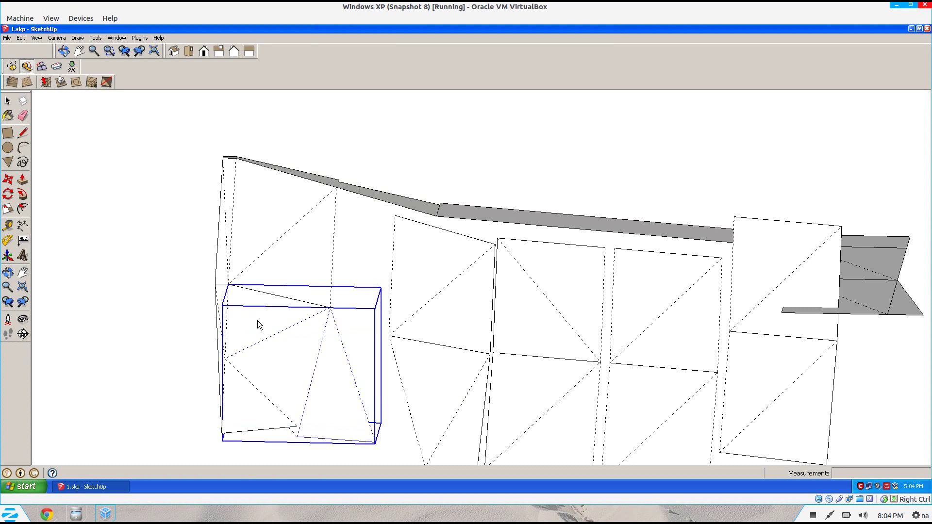
pyautogui.click(295, 261)
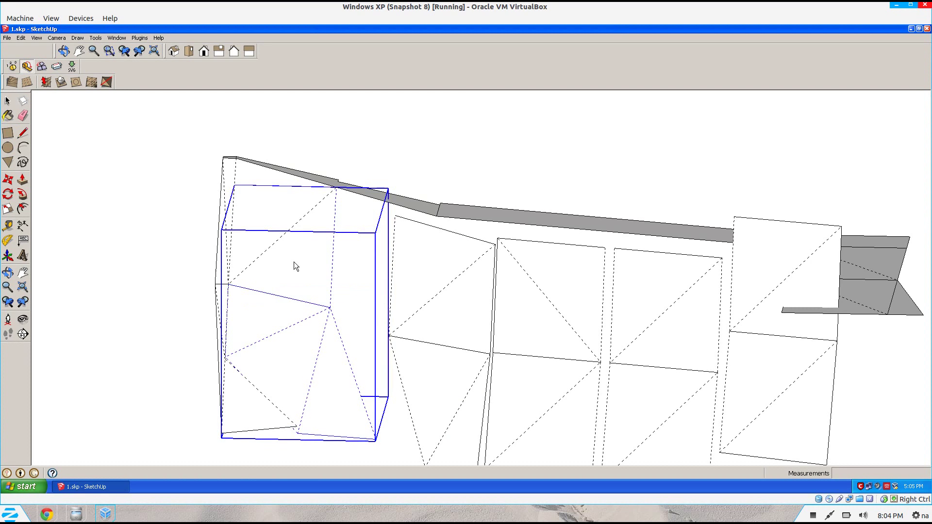
pyautogui.press('m')
pyautogui.click(265, 206)
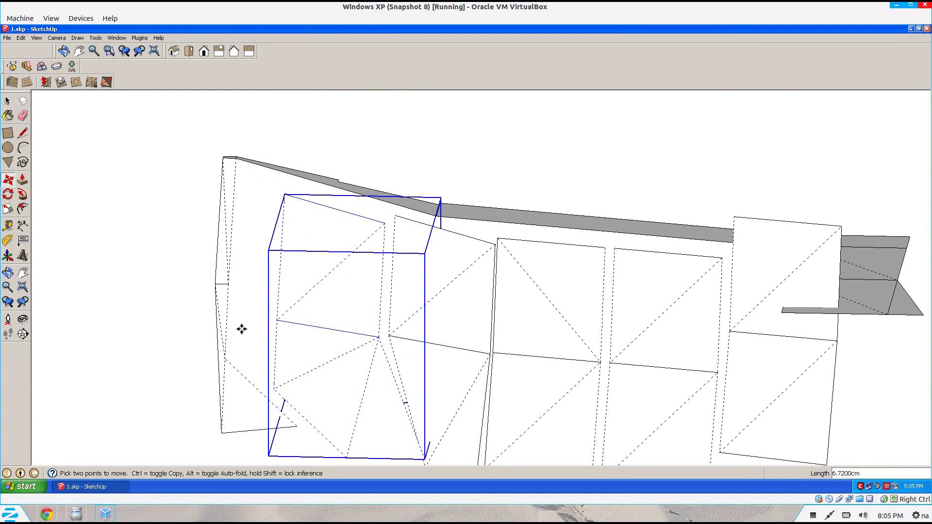
pyautogui.press('Escape')
# Unfold the remaining end section, from the lower corner triangle up through the narrow side faces to the small end face.
pyautogui.click(238, 403)
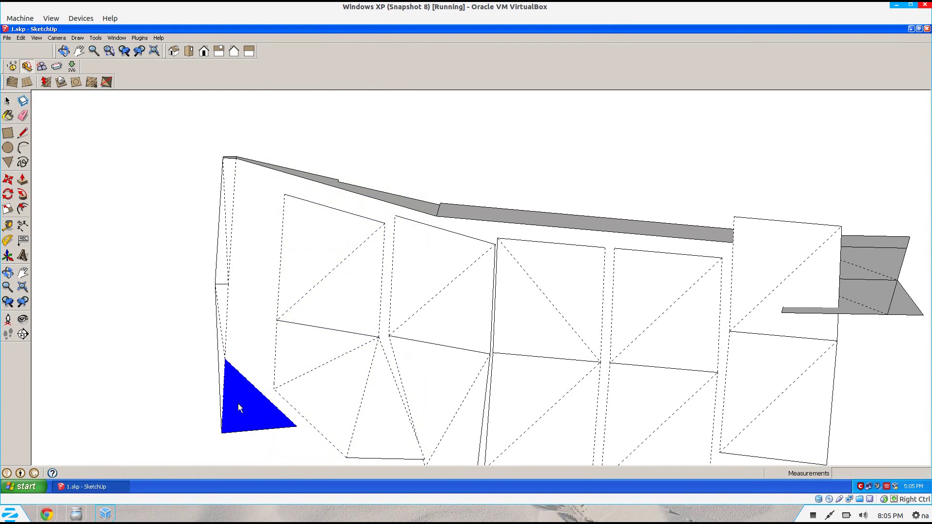
pyautogui.click(222, 367)
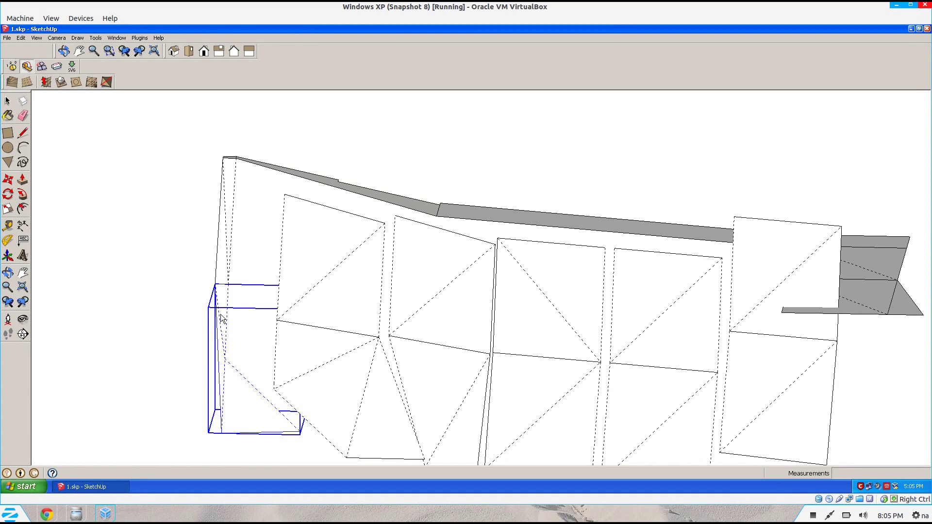
pyautogui.click(226, 268)
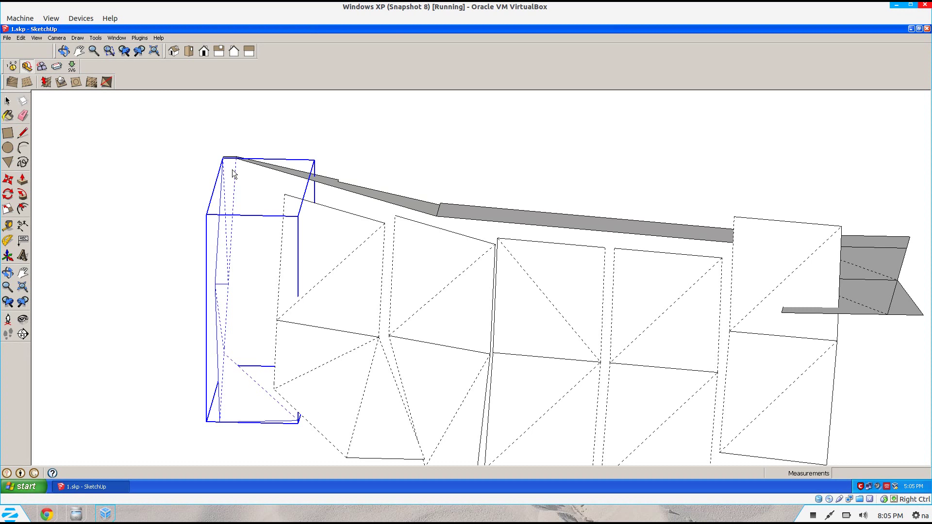
pyautogui.moveTo(233, 174); pyautogui.dragTo(313, 284, button='middle')
pyautogui.keyDown('shift'); pyautogui.moveTo(262, 235); pyautogui.dragTo(262, 177, button='middle'); pyautogui.keyUp('shift')
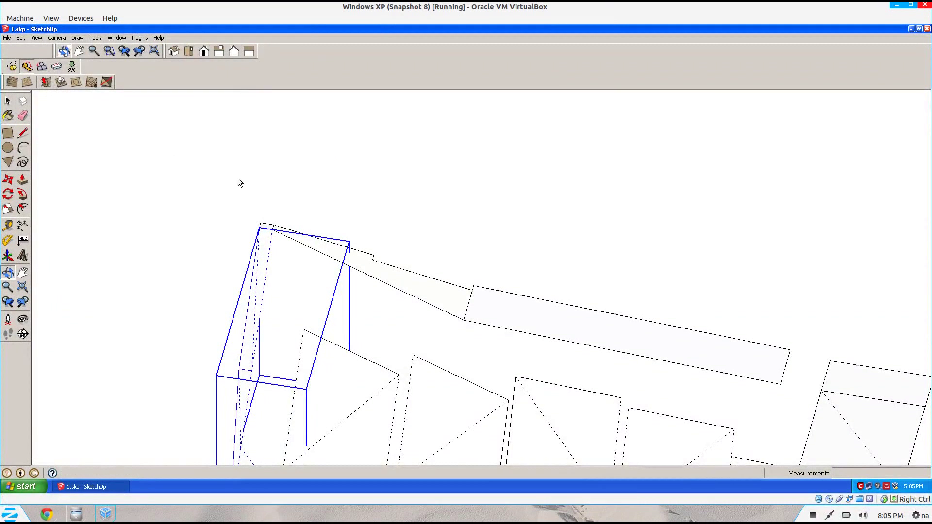
pyautogui.scroll(6, 322, 243)
pyautogui.click(28, 66)
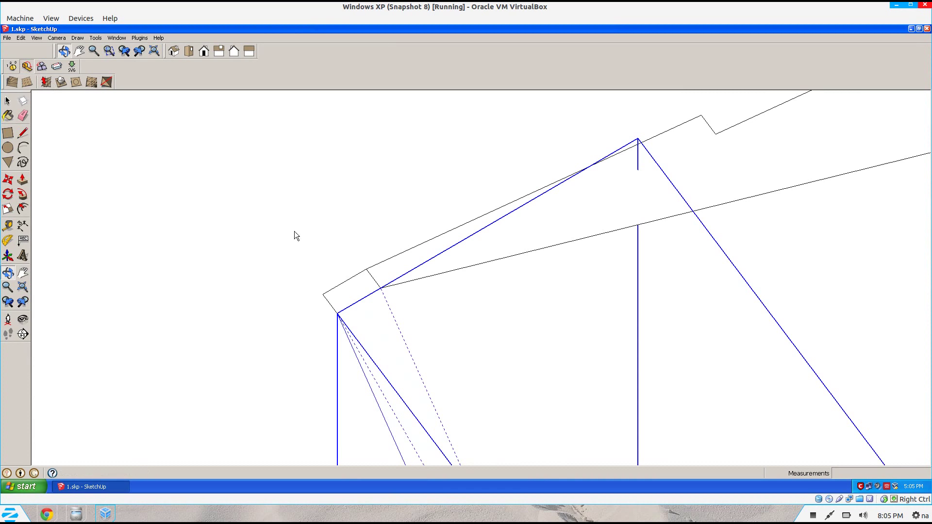
pyautogui.click(360, 290)
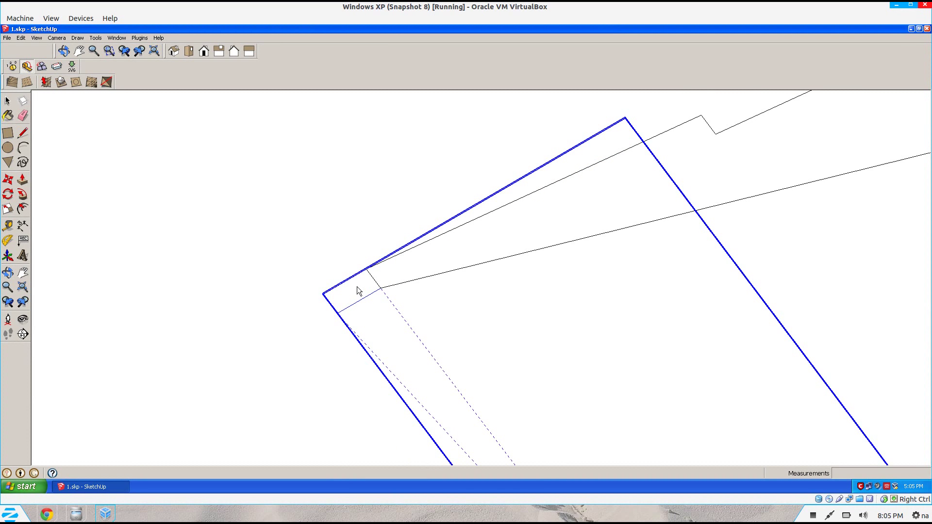
pyautogui.scroll(-4, 356, 290)
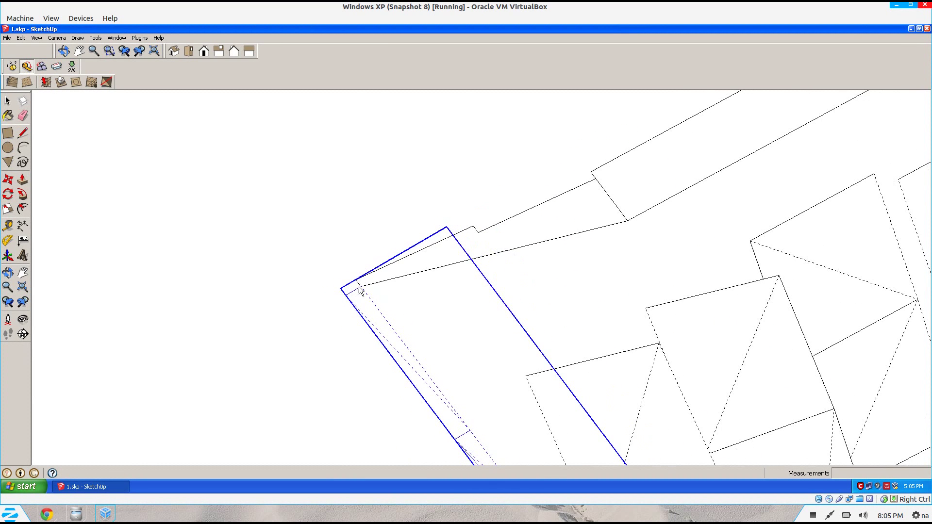
pyautogui.press('o')
pyautogui.moveTo(427, 339); pyautogui.dragTo(591, 251)
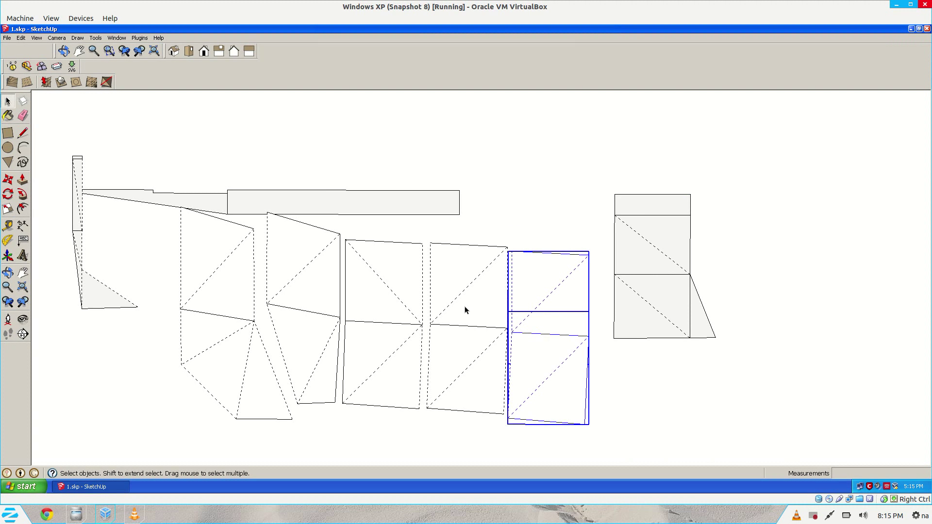
# Select all five unfolded side column groups and unfold them together into the plane of the long strip.
pyautogui.keyDown('shift'); pyautogui.click(464, 310); pyautogui.keyUp('shift')
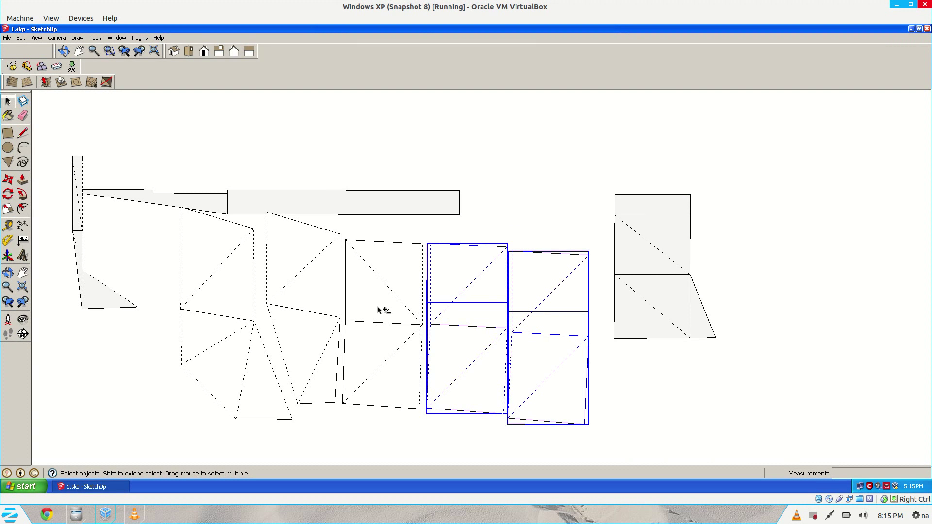
pyautogui.keyDown('shift'); pyautogui.click(373, 308); pyautogui.keyUp('shift')
pyautogui.keyDown('shift'); pyautogui.click(319, 294); pyautogui.keyUp('shift')
pyautogui.keyDown('shift'); pyautogui.click(218, 297); pyautogui.keyUp('shift')
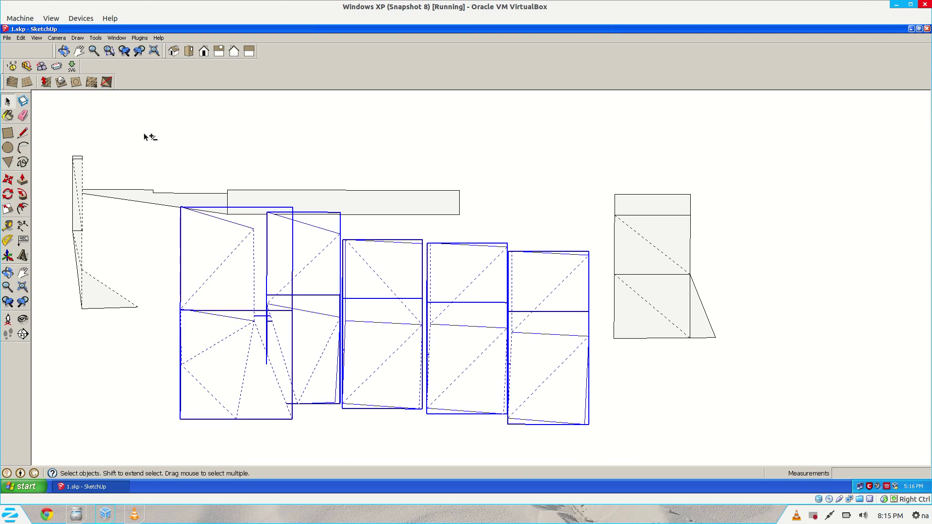
pyautogui.click(27, 67)
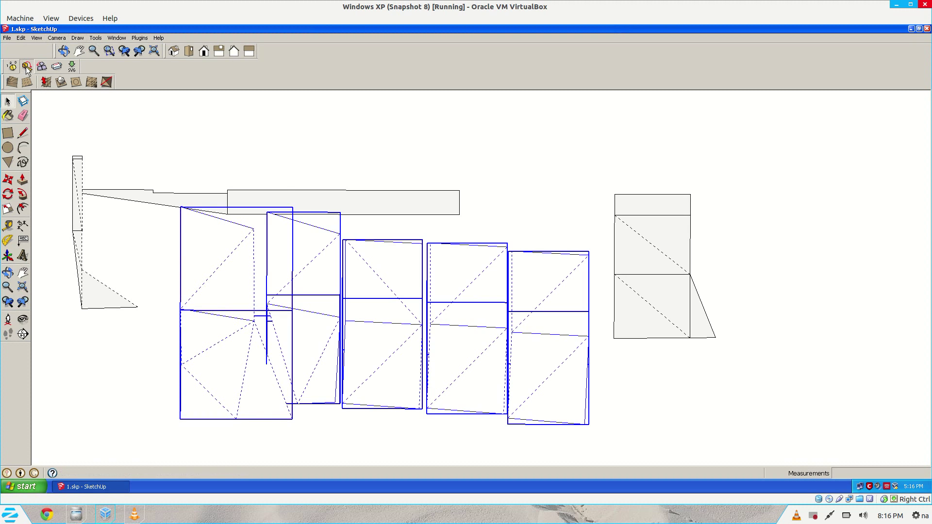
# Explode the combined unfolded group and group the long rectangular and tapered strip faces together.
pyautogui.rightClick(359, 200)
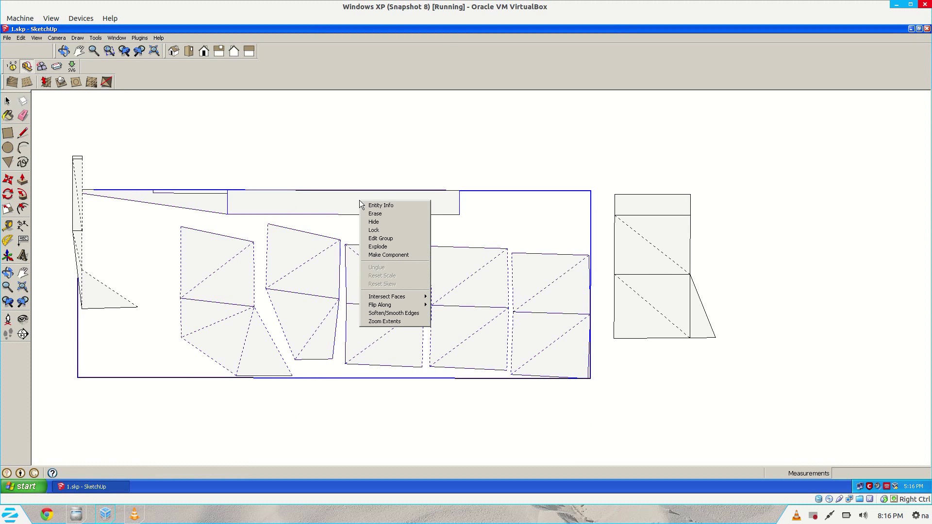
pyautogui.click(384, 246)
pyautogui.press('Escape')
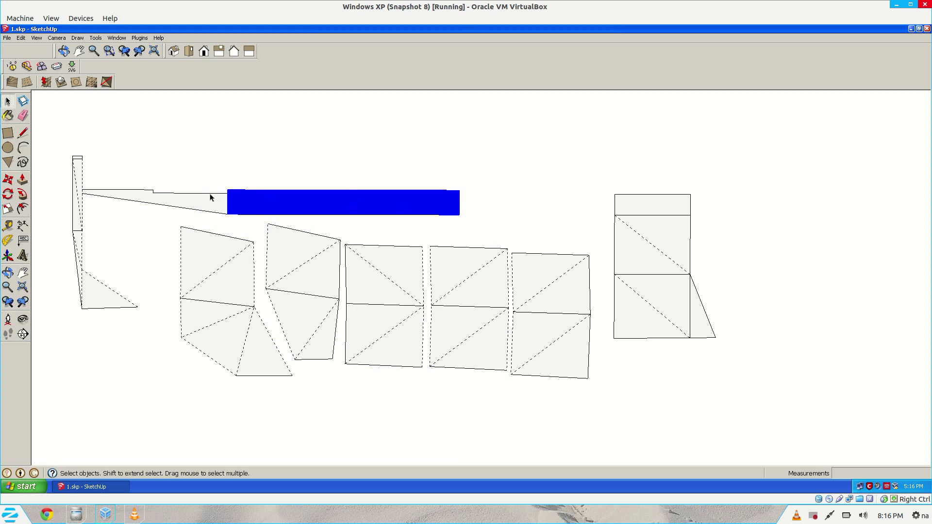
pyautogui.keyDown('shift'); pyautogui.click(204, 203); pyautogui.keyUp('shift')
pyautogui.rightClick(204, 203)
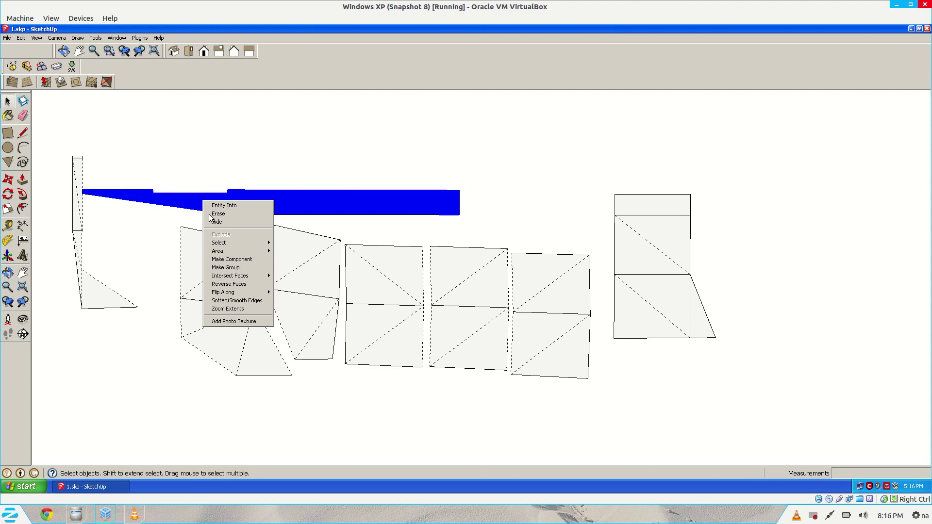
pyautogui.click(233, 267)
# Unfold the narrow end section with the corner triangle into the plane of the grouped long strip.
pyautogui.press('o')
pyautogui.moveTo(236, 265); pyautogui.dragTo(198, 242)
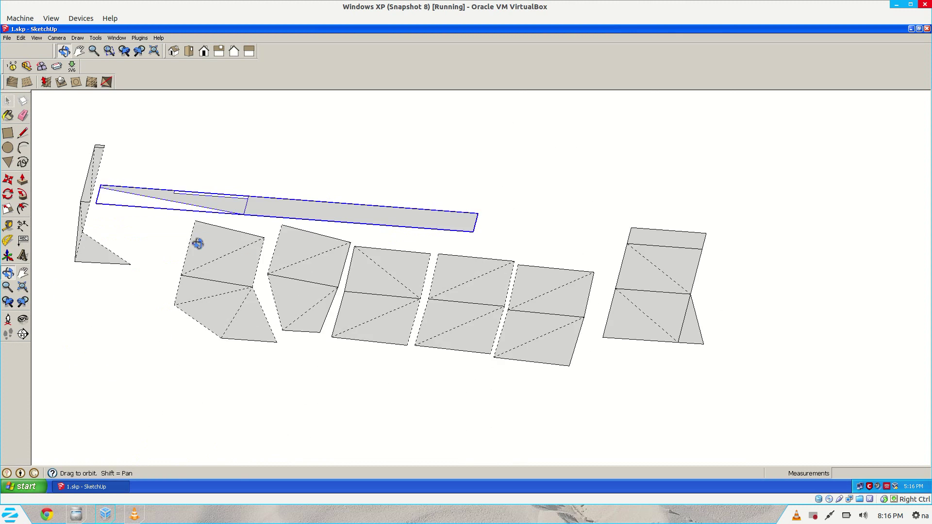
pyautogui.press('space')
pyautogui.keyDown('shift'); pyautogui.moveTo(83, 243); pyautogui.dragTo(526, 290, button='middle'); pyautogui.keyUp('shift')
pyautogui.click(536, 283)
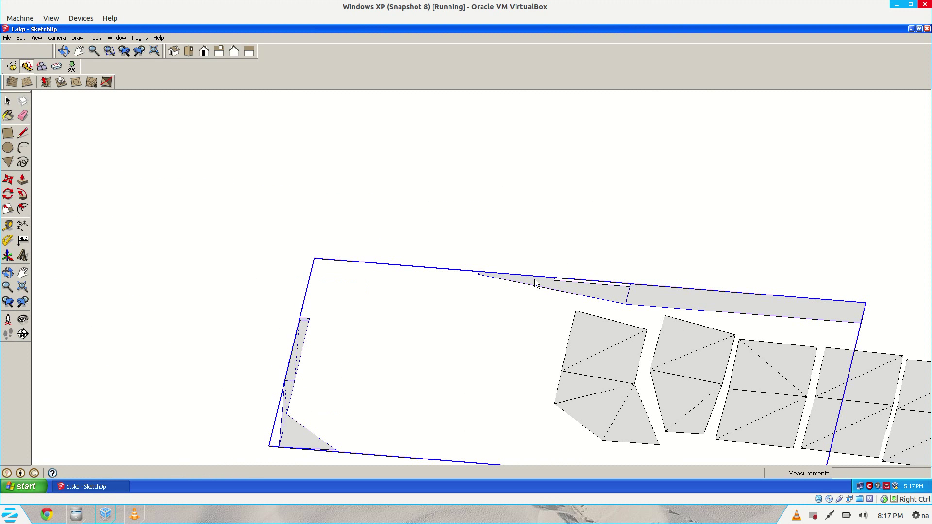
# Explode the group joining the end section and long strip, and regroup only the strip's rectangular and tapered faces.
pyautogui.rightClick(536, 283)
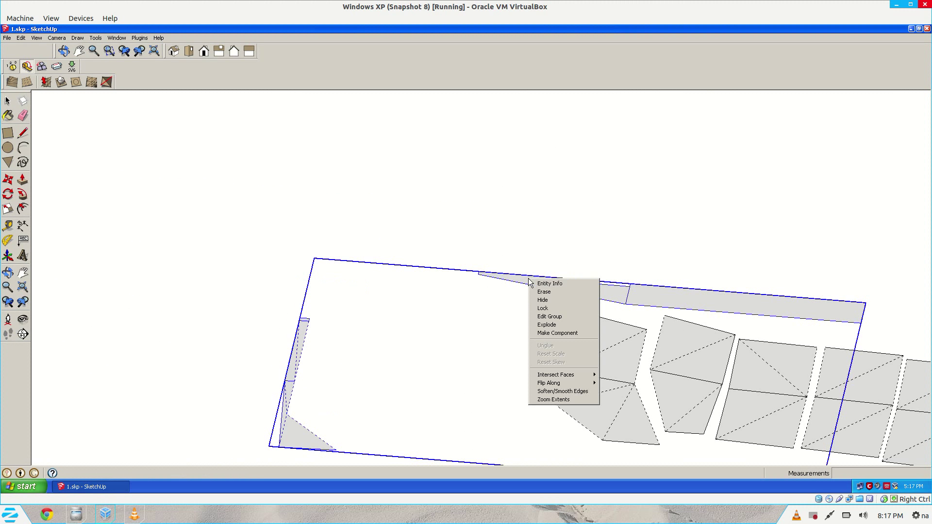
pyautogui.click(544, 322)
pyautogui.click(314, 369)
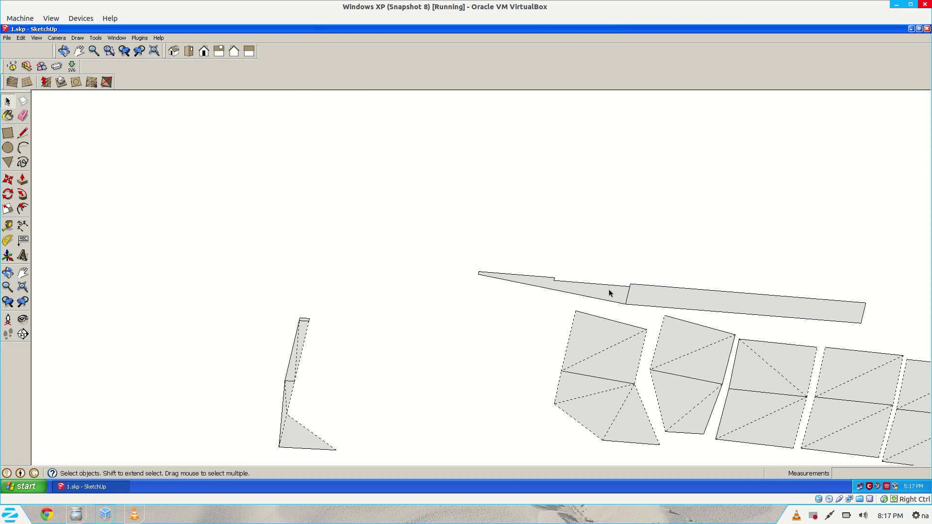
pyautogui.click(610, 293)
pyautogui.keyDown('shift'); pyautogui.click(656, 300); pyautogui.keyUp('shift')
pyautogui.rightClick(659, 297)
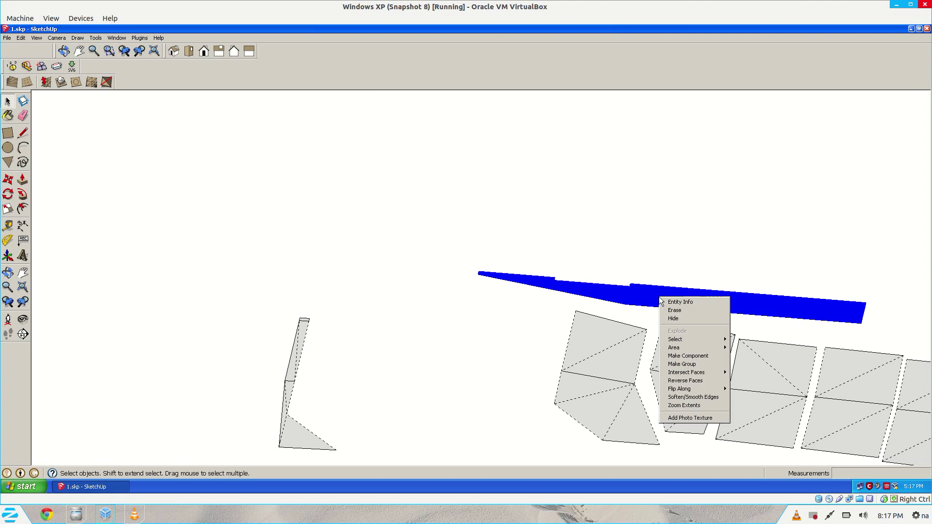
pyautogui.click(682, 364)
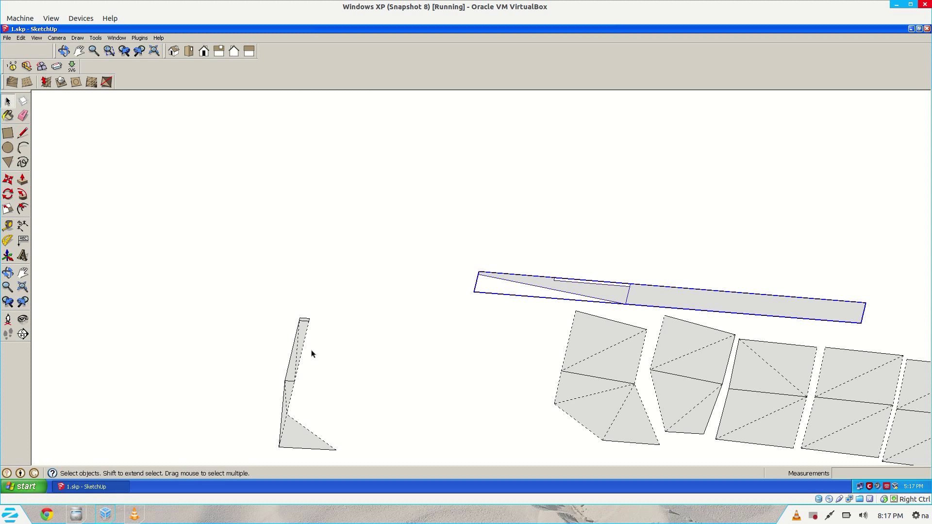
# Group all the faces of the flattened narrow end section, including its corner triangle.
pyautogui.moveTo(304, 350); pyautogui.dragTo(397, 279, button='middle')
pyautogui.click(503, 253)
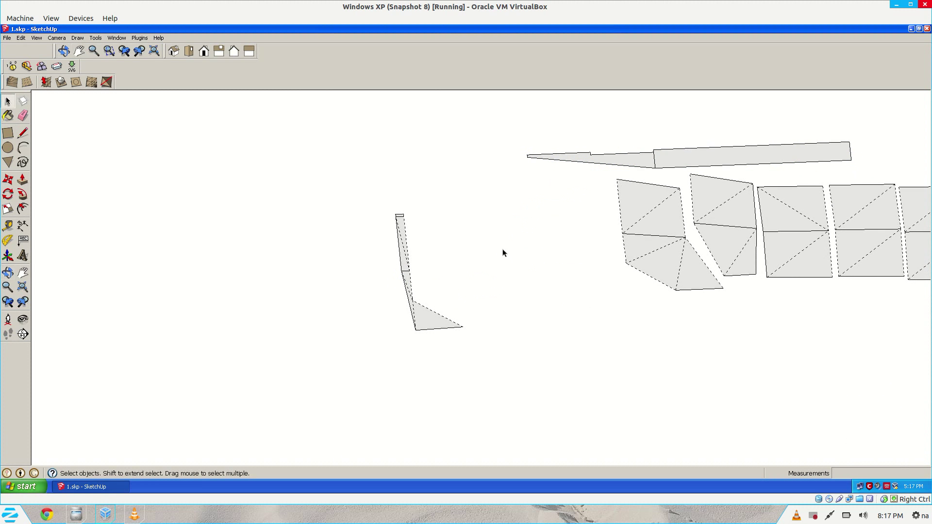
pyautogui.click(398, 232)
pyautogui.rightClick(426, 311)
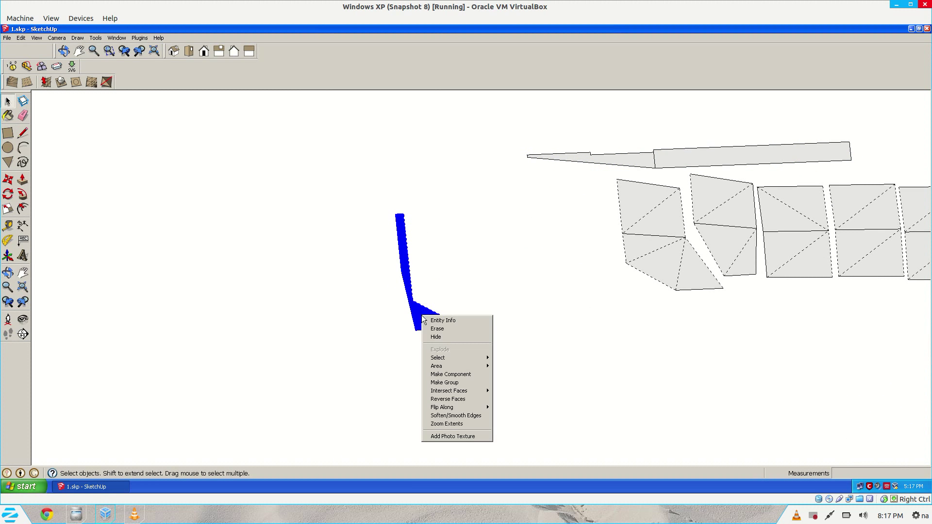
pyautogui.click(450, 383)
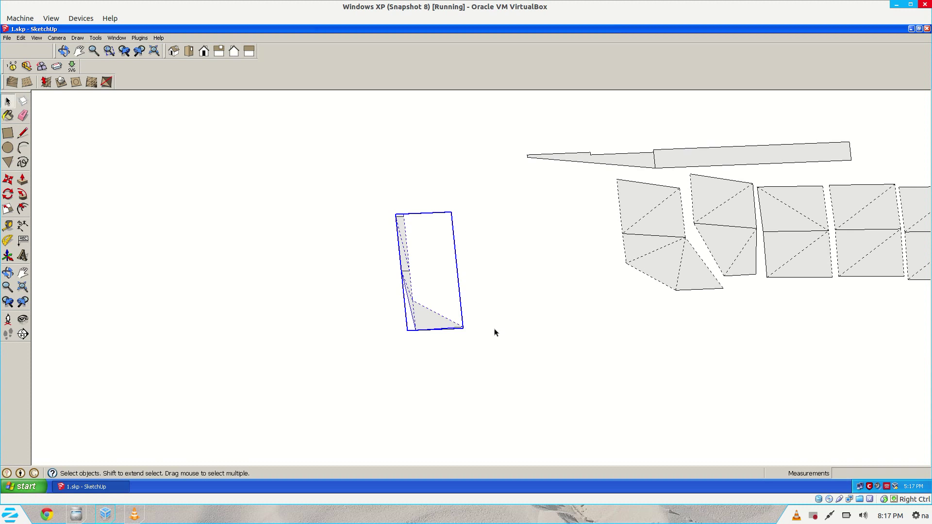
# Group the five triangular faces of the flat side section nearest the narrow end section.
pyautogui.scroll(3, 653, 237)
pyautogui.click(551, 175)
pyautogui.keyDown('shift'); pyautogui.click(593, 225); pyautogui.keyUp('shift')
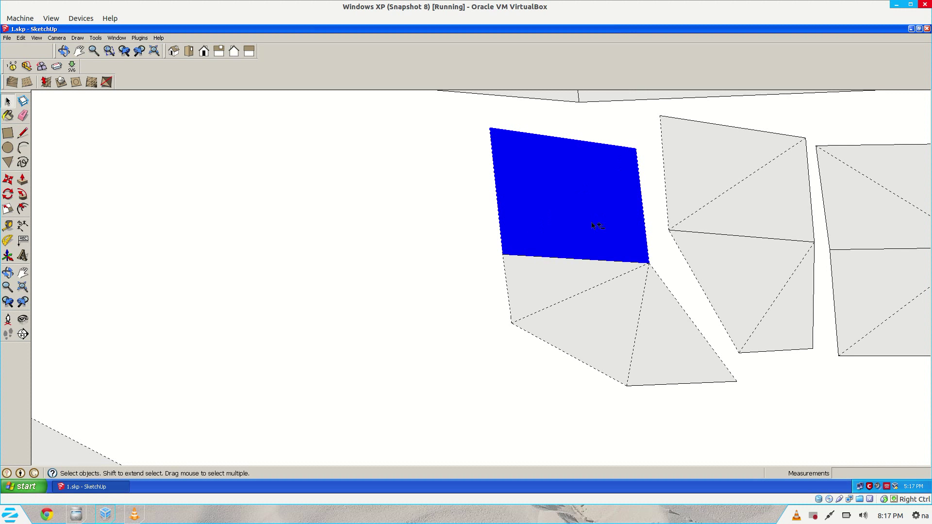
pyautogui.keyDown('shift'); pyautogui.click(563, 282); pyautogui.keyUp('shift')
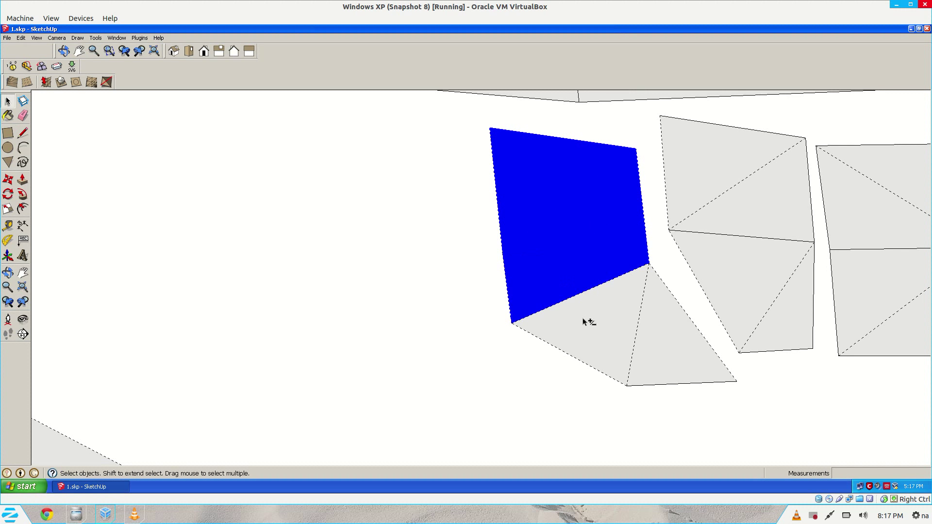
pyautogui.keyDown('shift'); pyautogui.click(602, 339); pyautogui.keyUp('shift')
pyautogui.keyDown('shift'); pyautogui.click(666, 345); pyautogui.keyUp('shift')
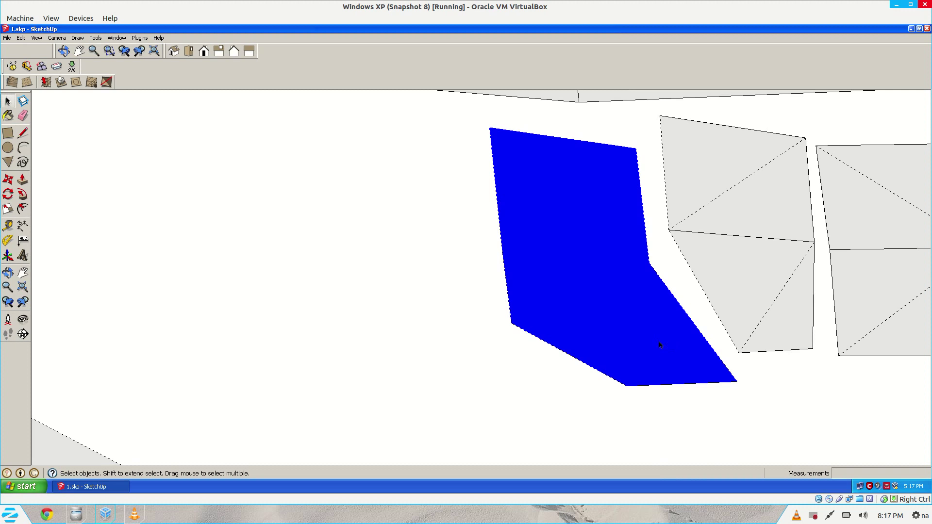
pyautogui.rightClick(660, 344)
pyautogui.click(687, 410)
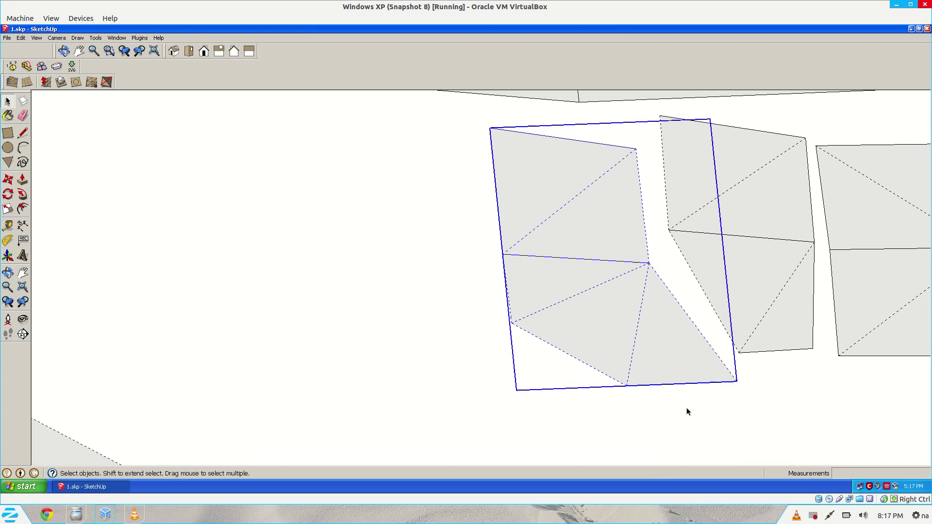
# Move the grouped five-face side section away from the neighbouring side section, toward the narrow end section.
pyautogui.press('m')
pyautogui.moveTo(603, 266); pyautogui.dragTo(375, 264)
pyautogui.press('space')
# Group the four triangular faces of the tapering side section next to the separated five-face section.
pyautogui.click(713, 179)
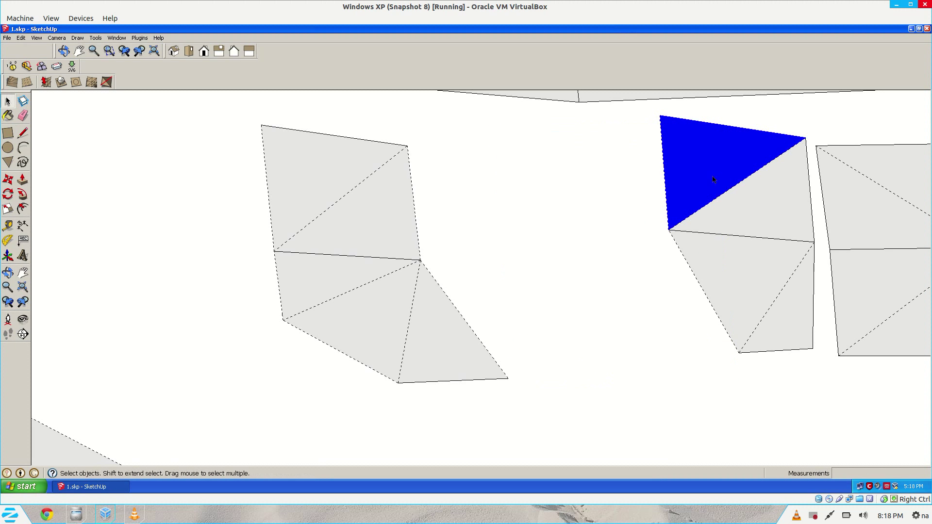
pyautogui.keyDown('shift'); pyautogui.click(772, 211); pyautogui.keyUp('shift')
pyautogui.keyDown('shift'); pyautogui.click(752, 286); pyautogui.keyUp('shift')
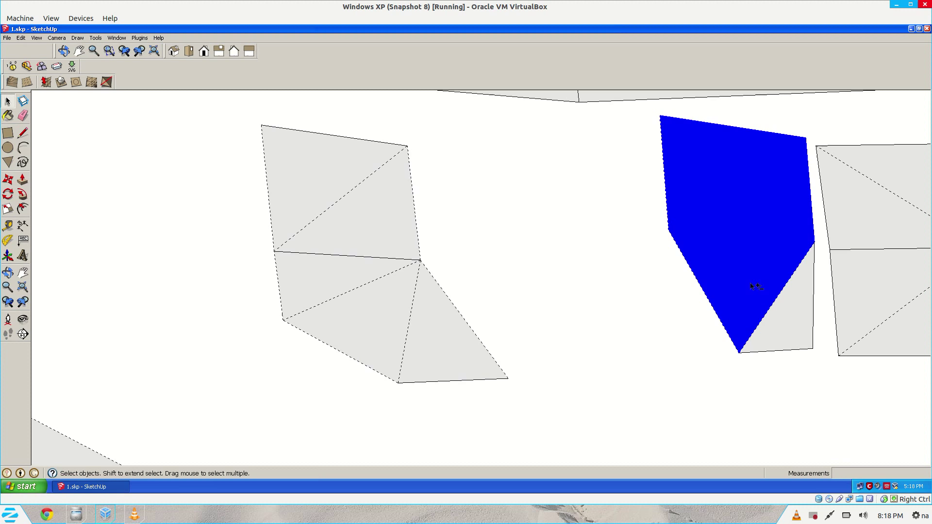
pyautogui.keyDown('shift'); pyautogui.click(791, 339); pyautogui.keyUp('shift')
pyautogui.rightClick(786, 333)
pyautogui.click(805, 401)
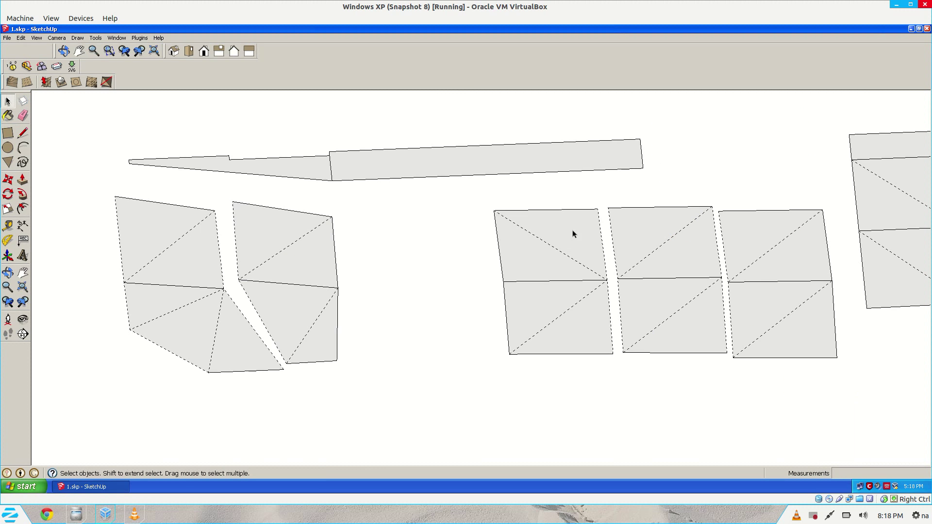
# Group the four triangular faces of the first of the three near-rectangular side sections, nearest the tapering section.
pyautogui.click(573, 234)
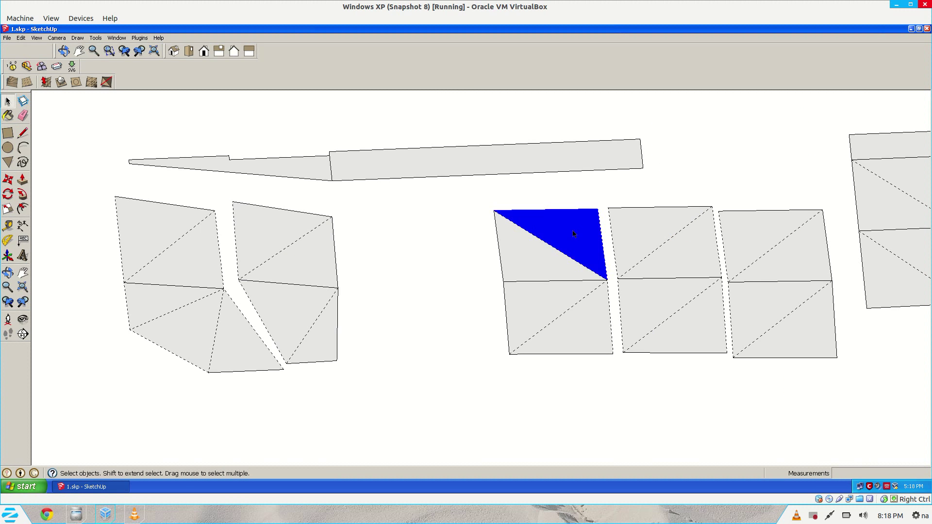
pyautogui.keyDown('shift'); pyautogui.click(534, 261); pyautogui.keyUp('shift')
pyautogui.keyDown('shift'); pyautogui.click(534, 317); pyautogui.keyUp('shift')
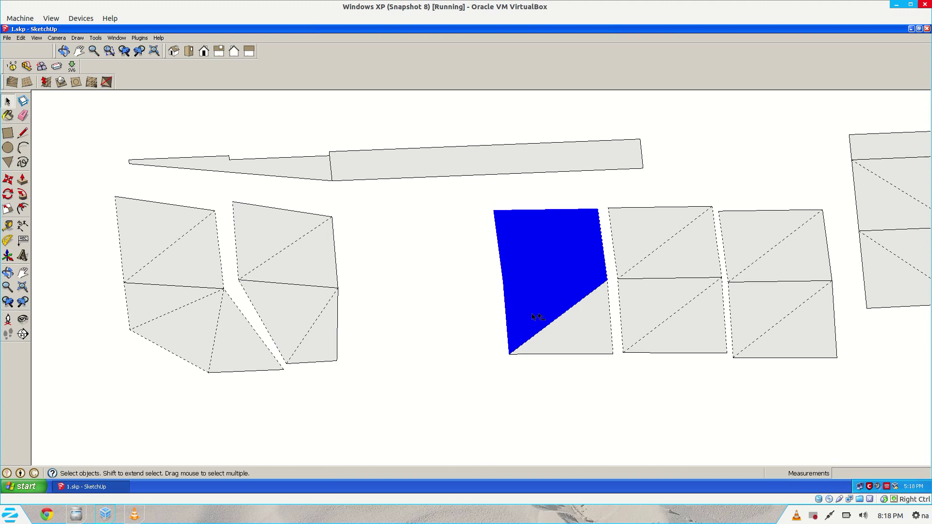
pyautogui.keyDown('shift'); pyautogui.click(569, 332); pyautogui.keyUp('shift')
pyautogui.rightClick(558, 321)
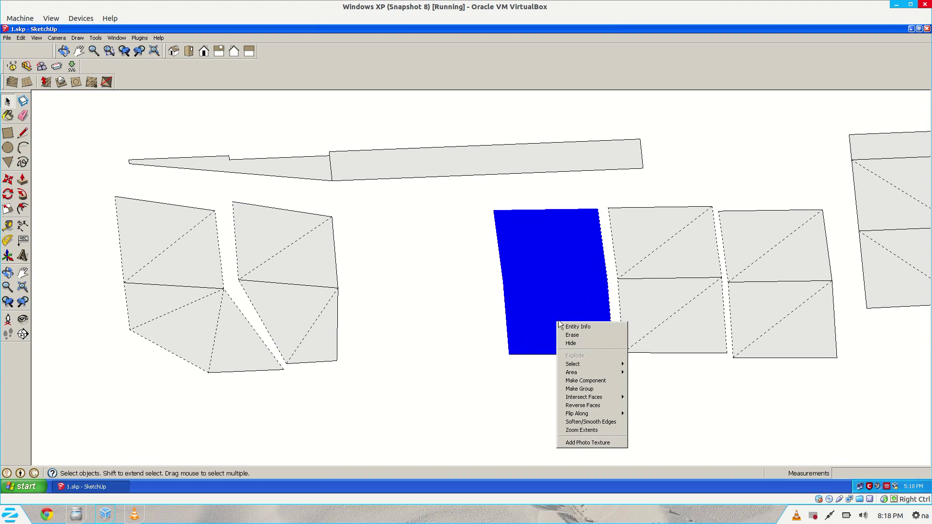
pyautogui.click(598, 389)
# Group the four faces of the middle near-rectangular section and move it beside the previously separated rectangular section.
pyautogui.click(655, 234)
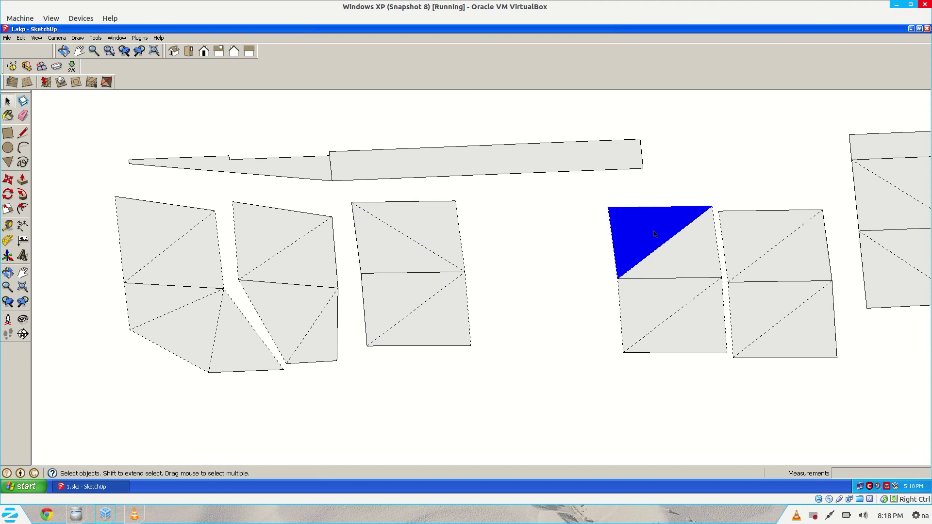
pyautogui.keyDown('shift'); pyautogui.click(682, 264); pyautogui.keyUp('shift')
pyautogui.keyDown('shift'); pyautogui.click(666, 304); pyautogui.keyUp('shift')
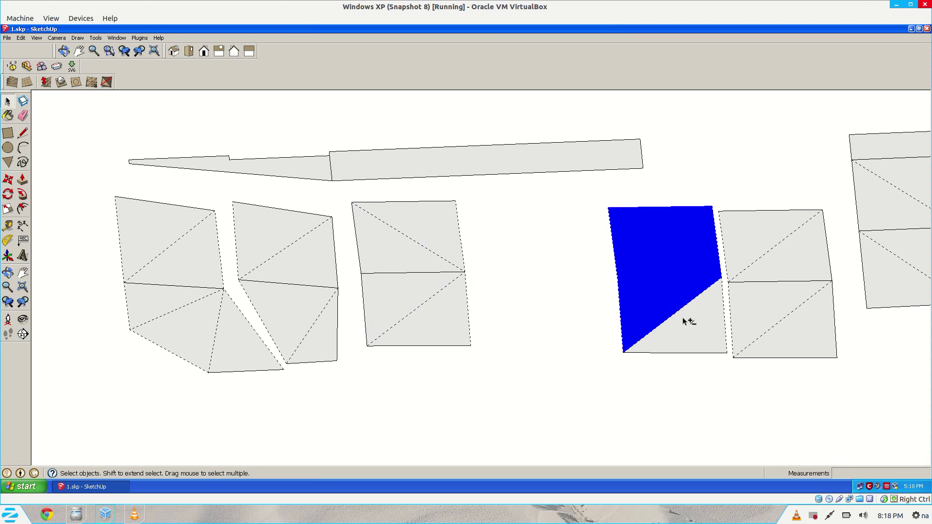
pyautogui.keyDown('shift'); pyautogui.click(685, 322); pyautogui.keyUp('shift')
pyautogui.rightClick(669, 310)
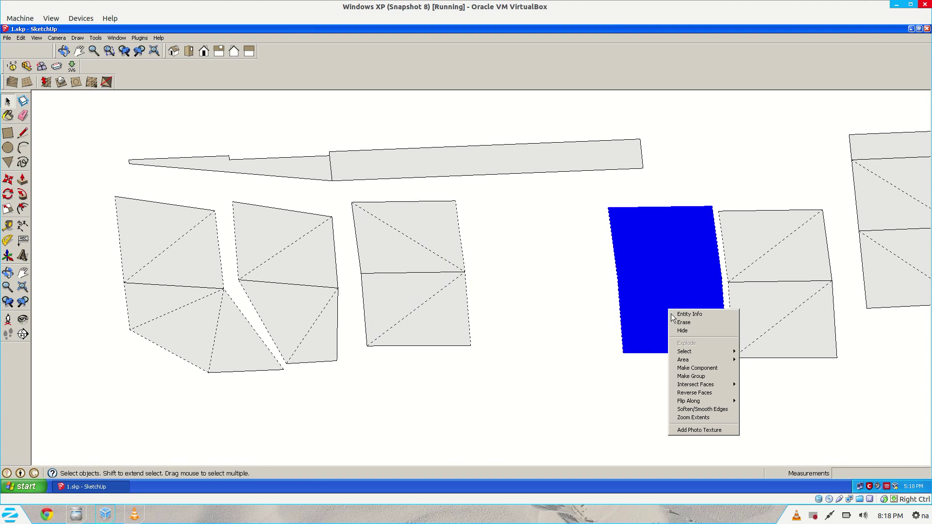
pyautogui.click(692, 376)
pyautogui.press('m')
pyautogui.moveTo(676, 256); pyautogui.dragTo(537, 256)
pyautogui.press('space')
# Group the four triangular faces of the last near-rectangular section, beside the wide end section.
pyautogui.click(734, 241)
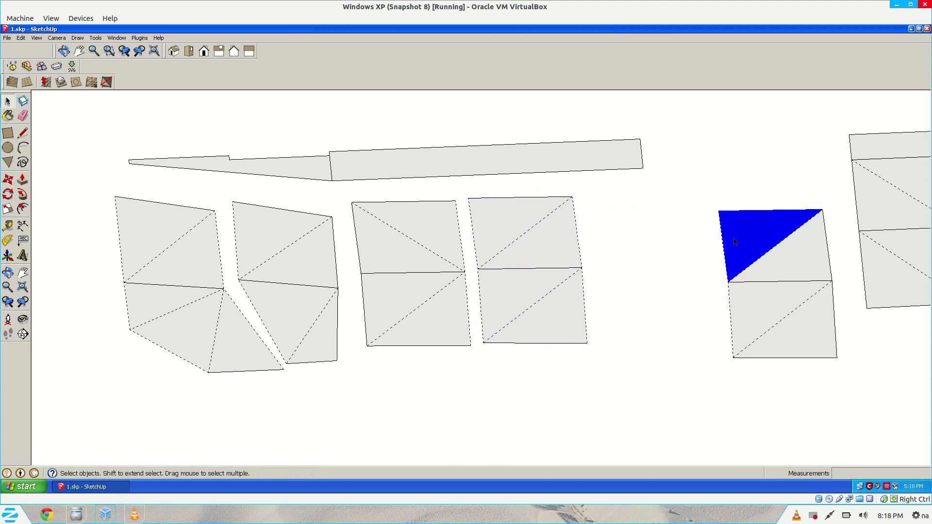
pyautogui.keyDown('shift'); pyautogui.click(793, 255); pyautogui.keyUp('shift')
pyautogui.keyDown('shift'); pyautogui.click(782, 307); pyautogui.keyUp('shift')
pyautogui.keyDown('shift'); pyautogui.click(801, 335); pyautogui.keyUp('shift')
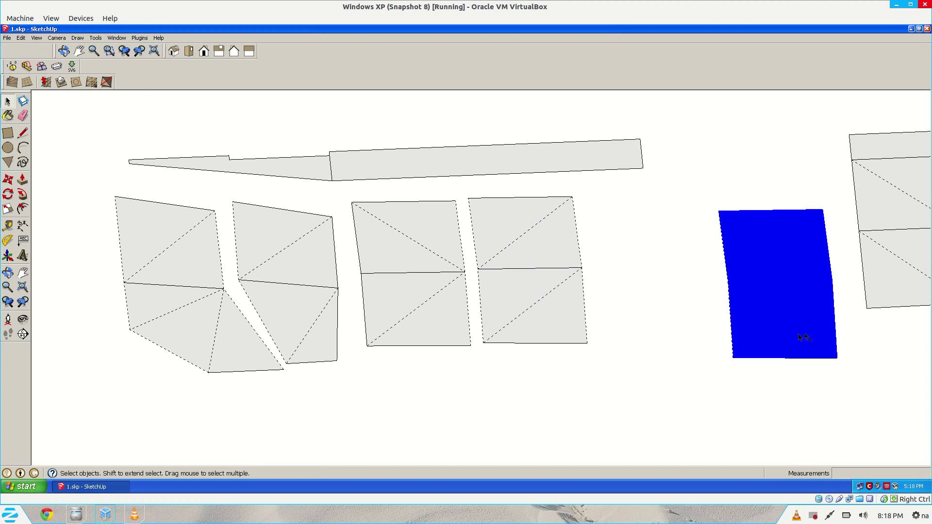
pyautogui.rightClick(787, 329)
pyautogui.click(817, 395)
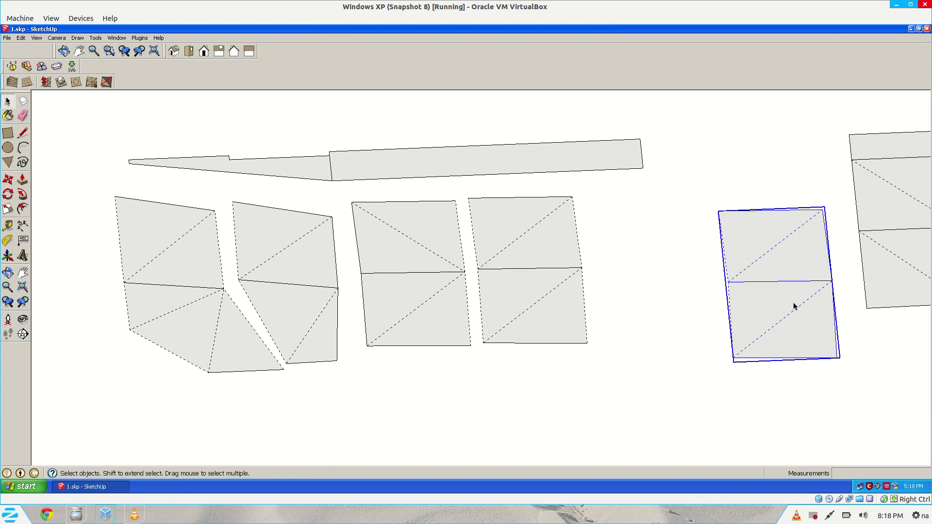
# Move the wide end section against the long strip so its upper fold corner meets the strip's lower end corner.
pyautogui.scroll(-3, 789, 288)
pyautogui.press('o')
pyautogui.moveTo(362, 281); pyautogui.dragTo(520, 296)
pyautogui.scroll(5, 691, 295)
pyautogui.moveTo(691, 295); pyautogui.dragTo(489, 311)
pyautogui.press('space')
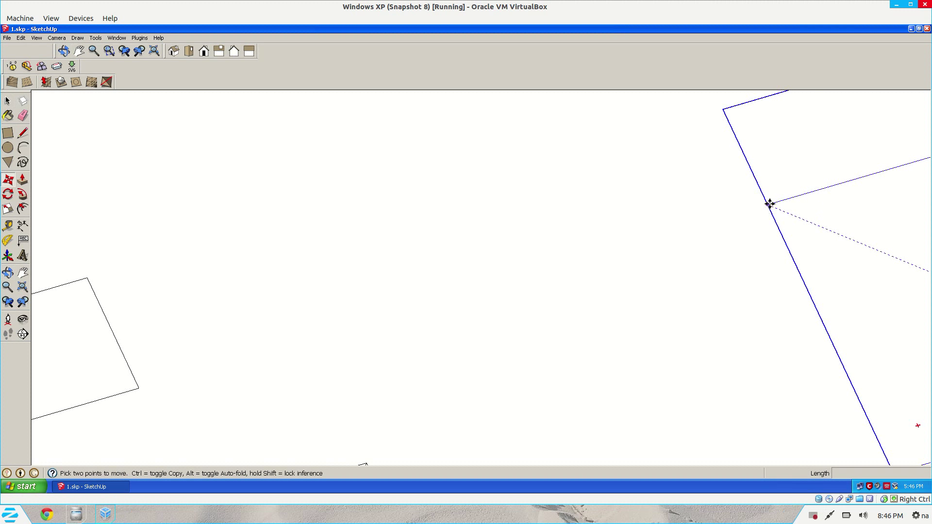
pyautogui.click(770, 204)
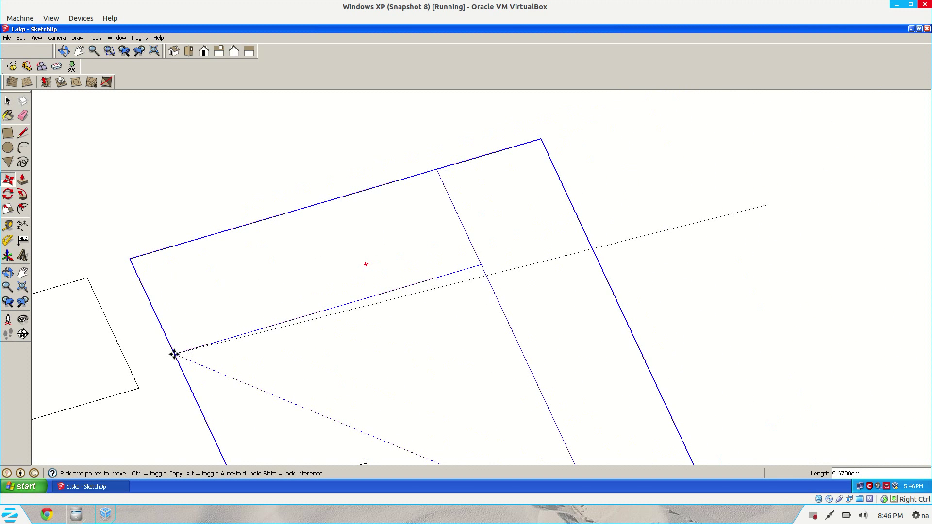
pyautogui.click(140, 385)
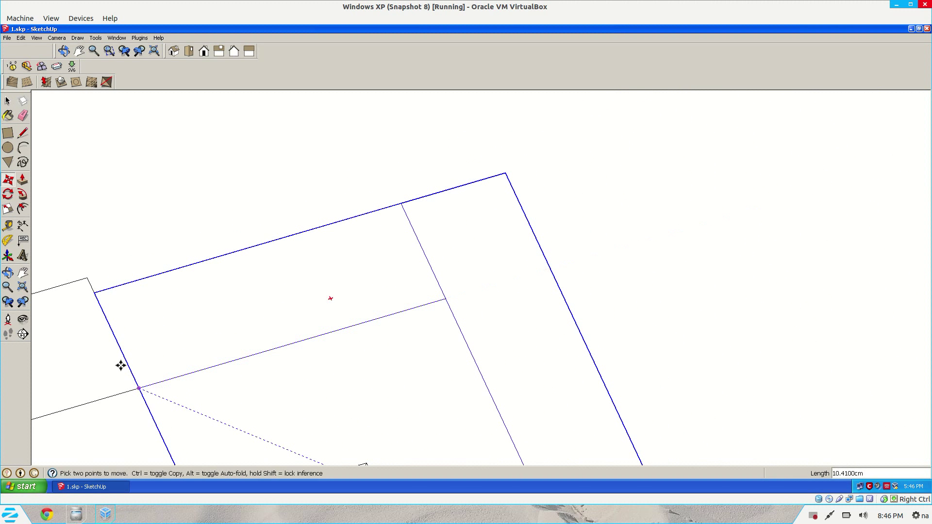
pyautogui.press('space')
pyautogui.click(119, 262)
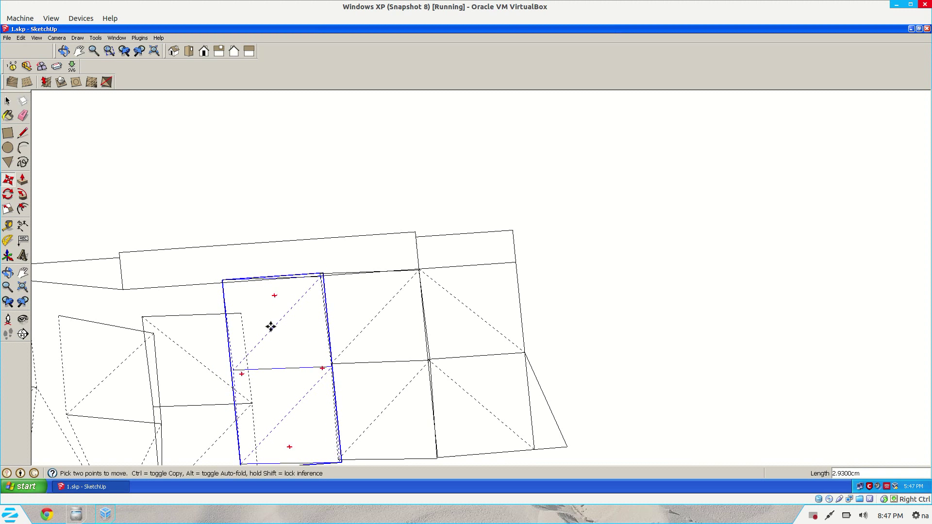
# Move the remaining near-rectangular section under the long strip, snapping its upper corner to the strip's lower corner where the taper starts.
pyautogui.press('space')
pyautogui.press('m')
pyautogui.click(186, 329)
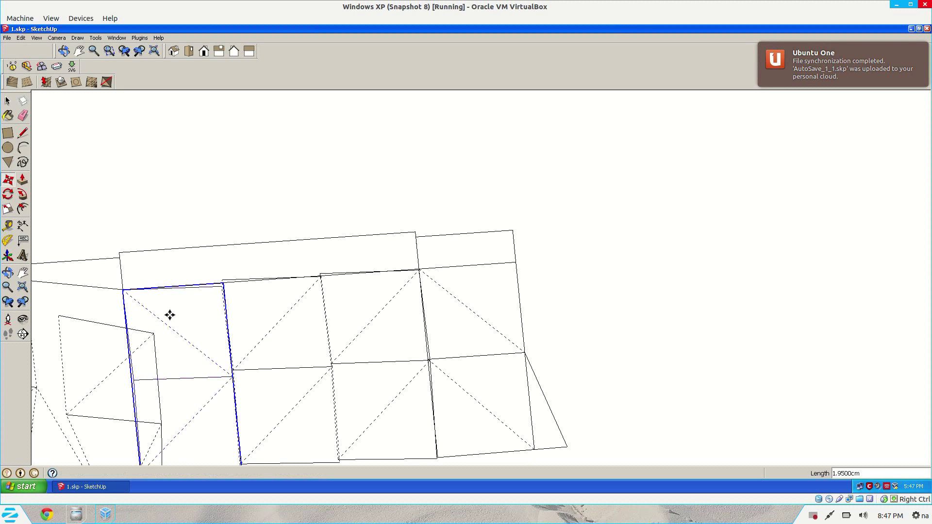
pyautogui.moveTo(168, 316); pyautogui.dragTo(309, 325, button='middle')
pyautogui.scroll(10, 308, 325)
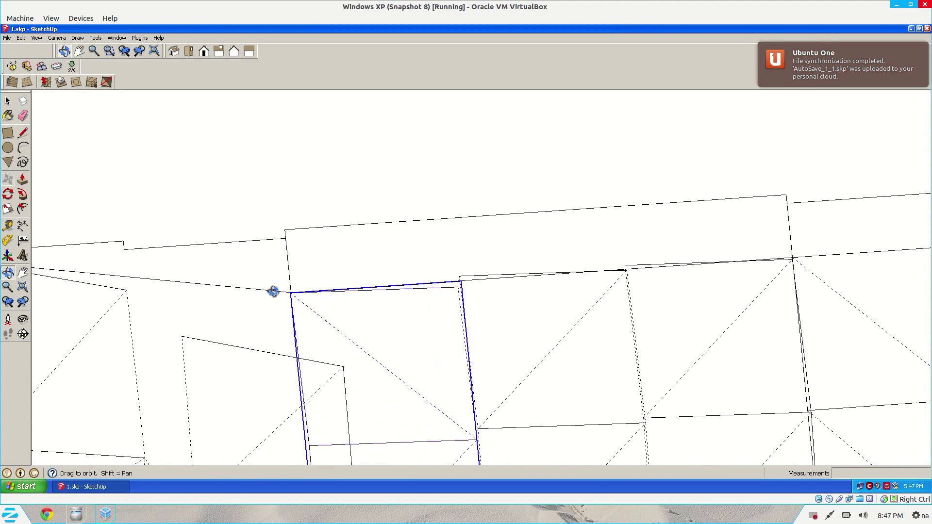
pyautogui.scroll(2, 340, 315)
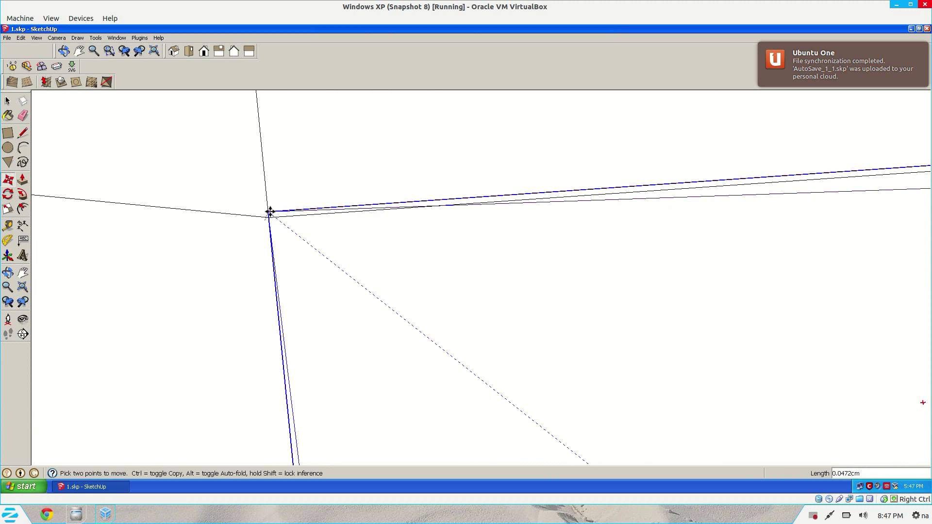
pyautogui.click(270, 217)
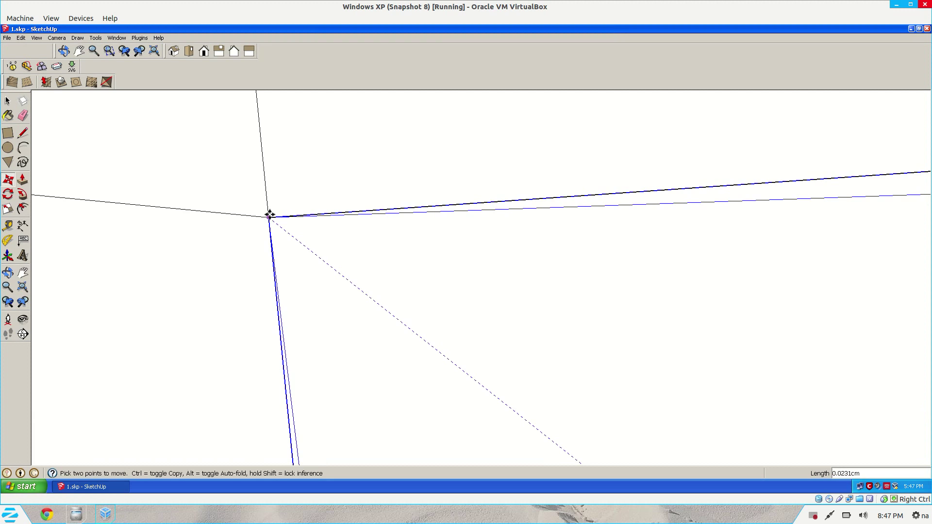
pyautogui.press('space')
pyautogui.click(244, 302)
# Move the four-face tapering side section under the strip's tapered part, beside the five-face section.
pyautogui.scroll(-5, 243, 305)
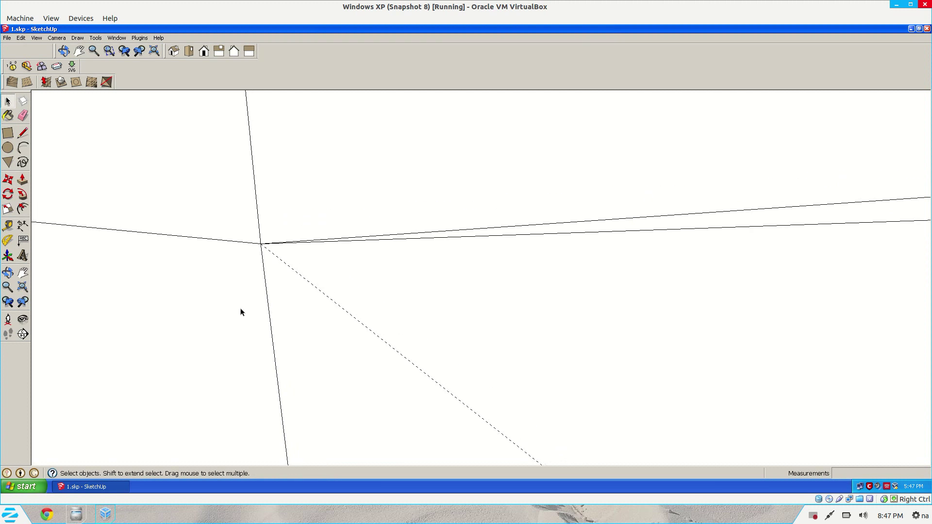
pyautogui.press('m')
pyautogui.click(316, 291)
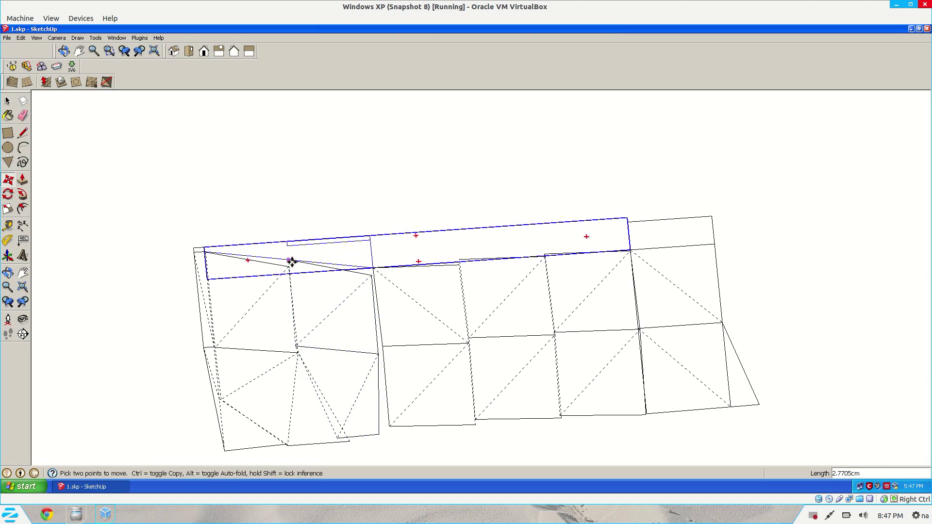
pyautogui.click(291, 263)
pyautogui.press('space')
# Move the middle near-rectangular section so its upper corner meets the adjacent upper corner of the section at the taper start.
pyautogui.scroll(5, 392, 198)
pyautogui.press('m')
pyautogui.click(393, 198)
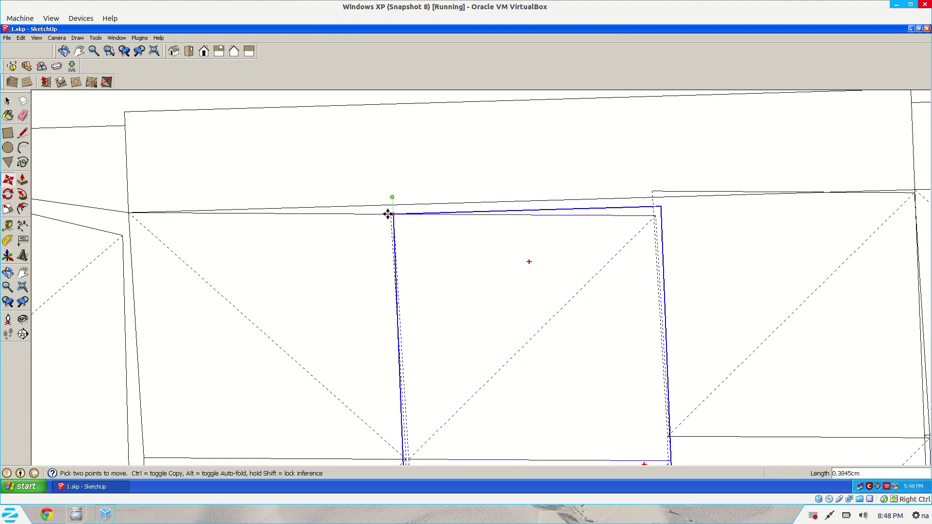
pyautogui.scroll(4, 388, 214)
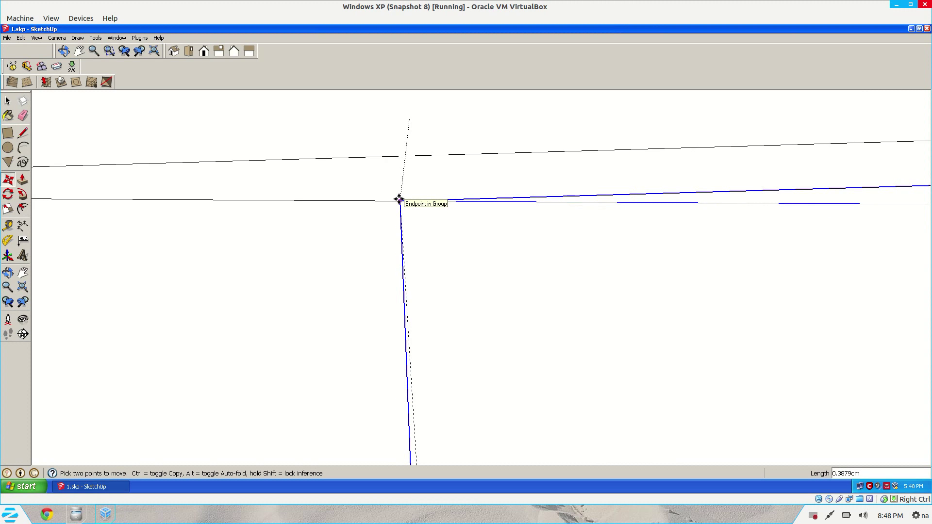
pyautogui.click(398, 199)
pyautogui.scroll(-3, 408, 272)
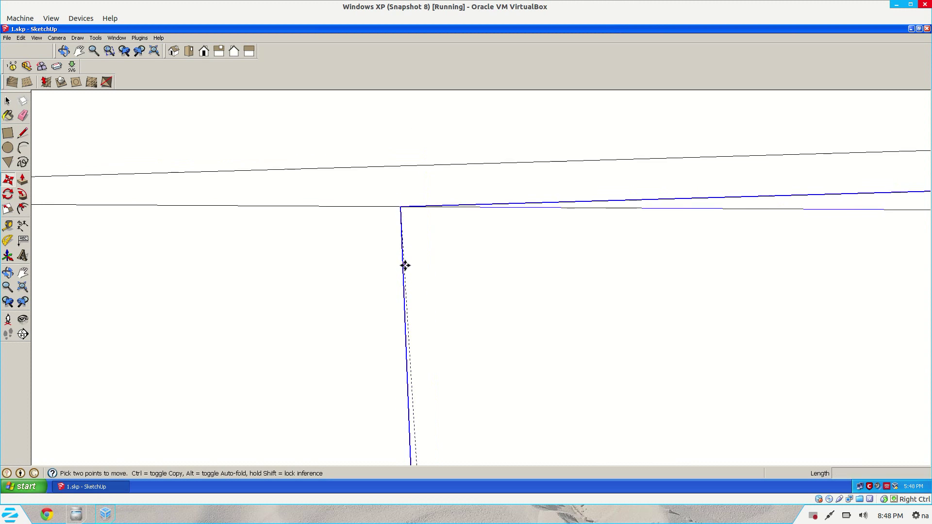
pyautogui.scroll(-5, 437, 289)
pyautogui.keyDown('shift'); pyautogui.moveTo(447, 298); pyautogui.dragTo(558, 287, button='middle'); pyautogui.keyUp('shift')
pyautogui.press('space')
pyautogui.click(557, 157)
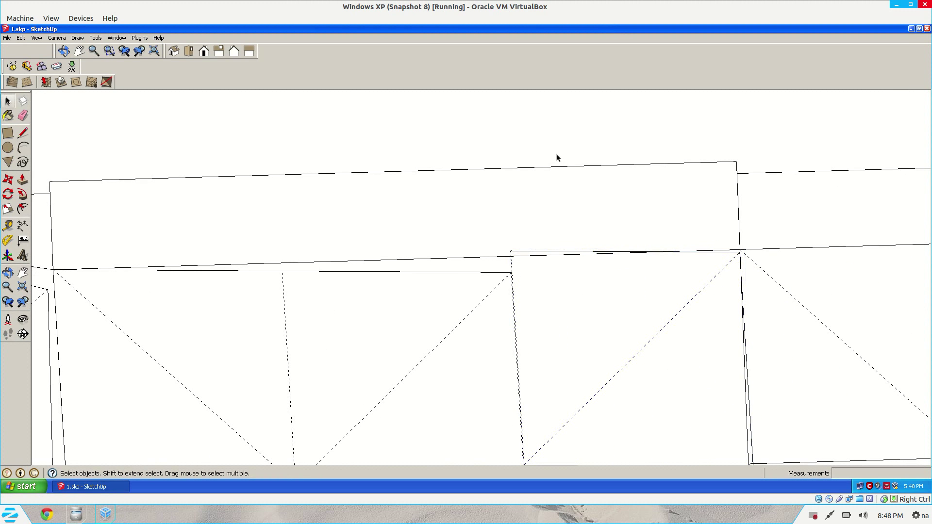
# Move the third near-rectangular section so its upper corner snaps to the middle section's adjacent upper corner.
pyautogui.click(550, 293)
pyautogui.press('m')
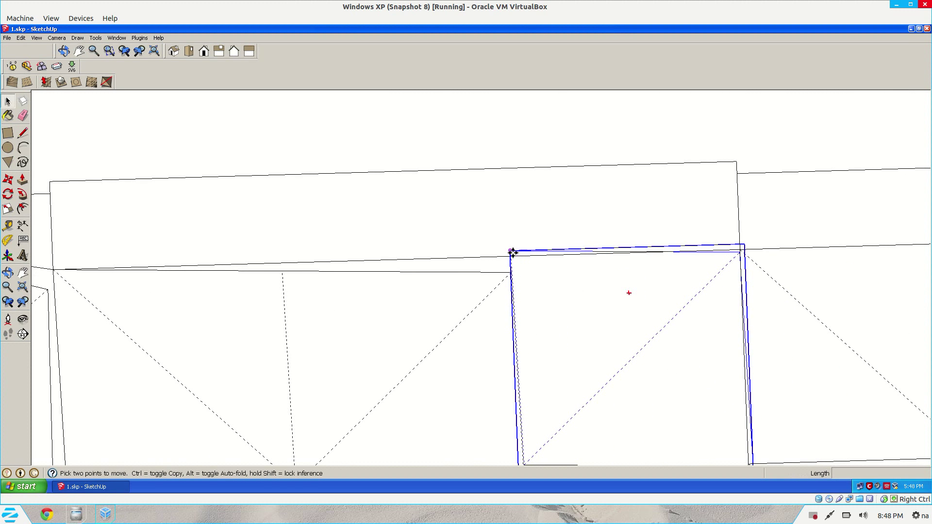
pyautogui.click(511, 252)
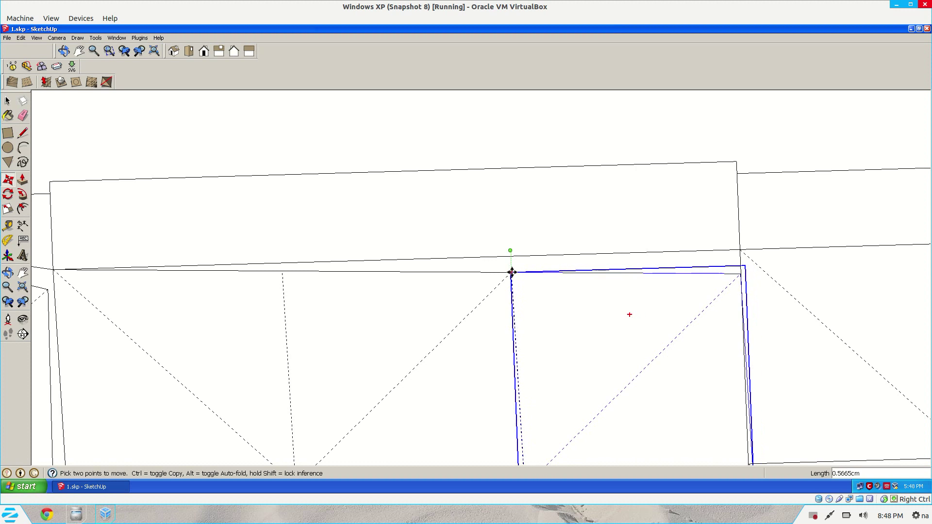
pyautogui.scroll(-1, 512, 281)
pyautogui.press('Escape')
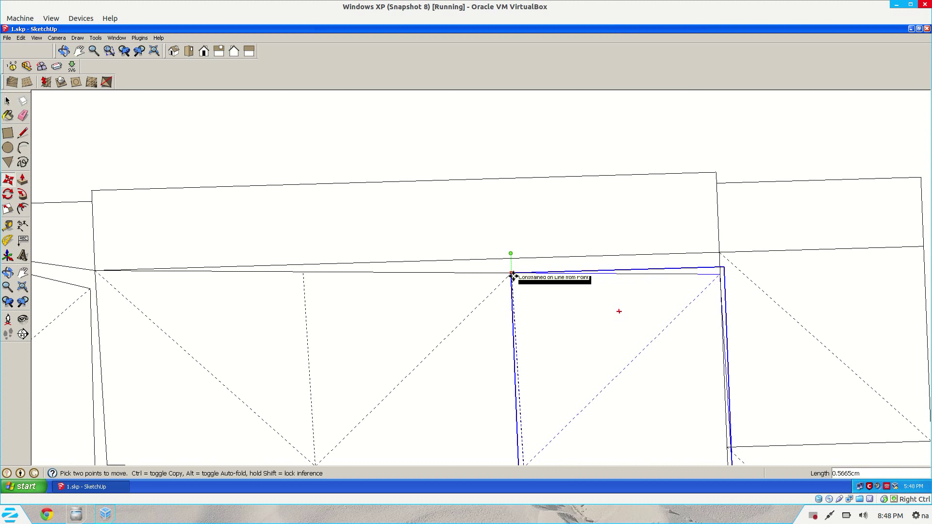
pyautogui.press('space')
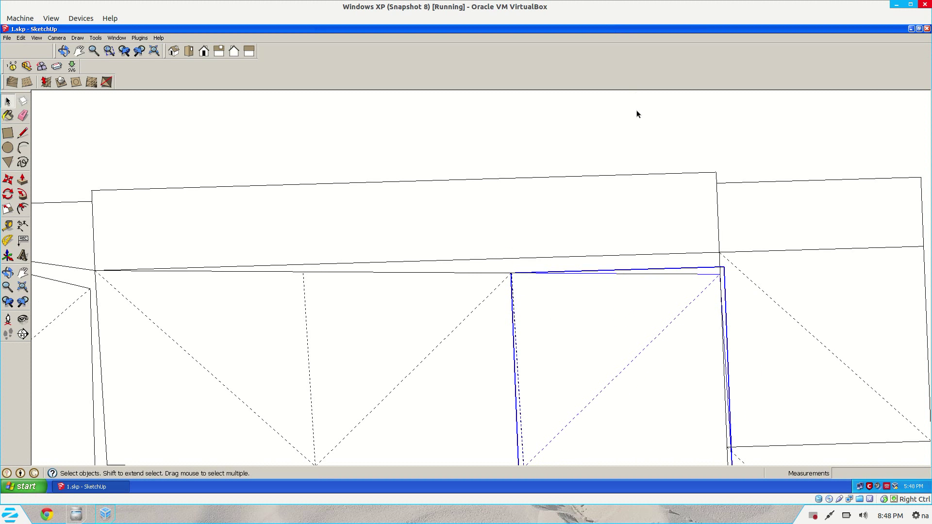
# Rotate the three near-rectangular sections together about 2.3 degrees around their taper-start corner, until their far upper corner meets the long strip's lower edge.
pyautogui.scroll(-3, 447, 283)
pyautogui.click(449, 266)
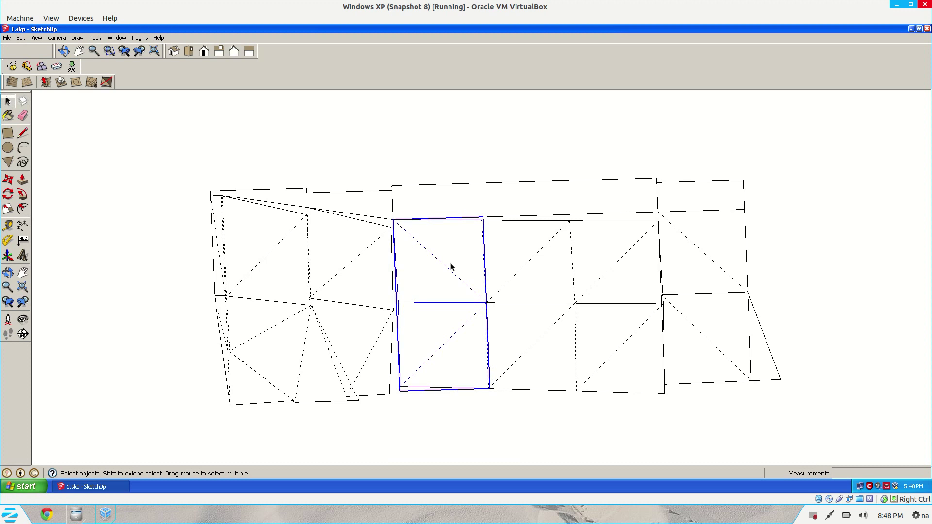
pyautogui.keyDown('shift'); pyautogui.click(518, 275); pyautogui.keyUp('shift')
pyautogui.keyDown('shift'); pyautogui.click(625, 272); pyautogui.keyUp('shift')
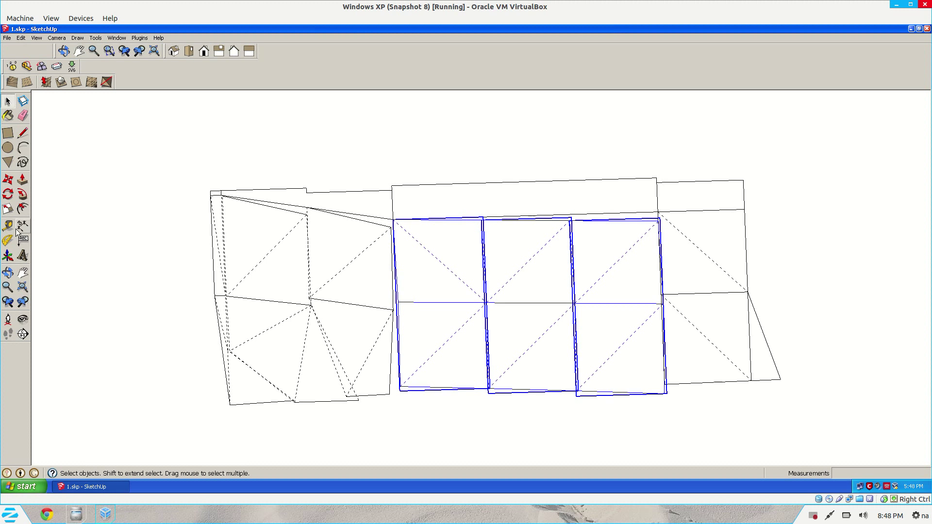
pyautogui.click(8, 196)
pyautogui.scroll(3, 414, 228)
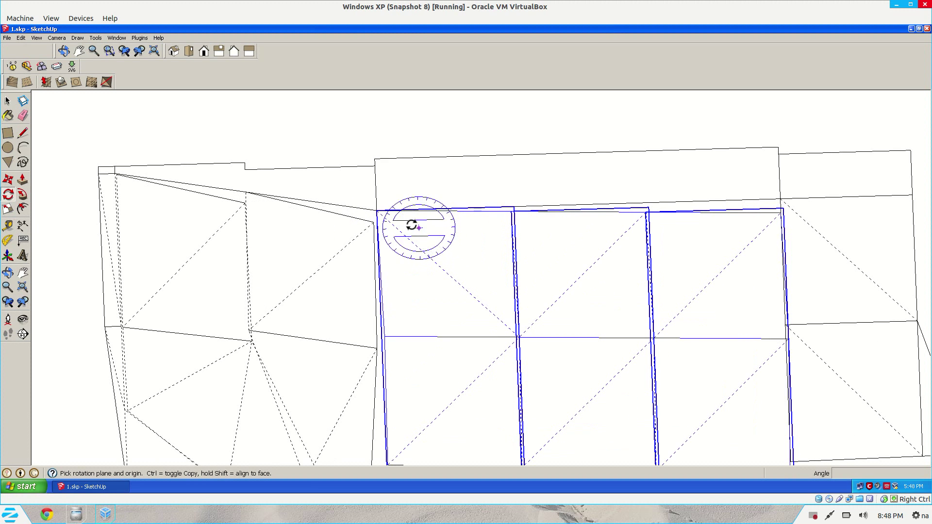
pyautogui.click(377, 211)
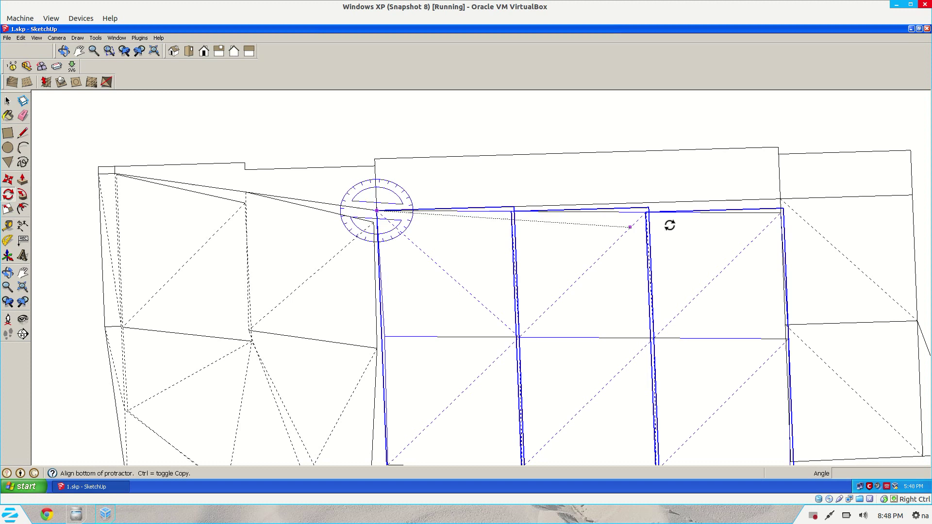
pyautogui.click(780, 213)
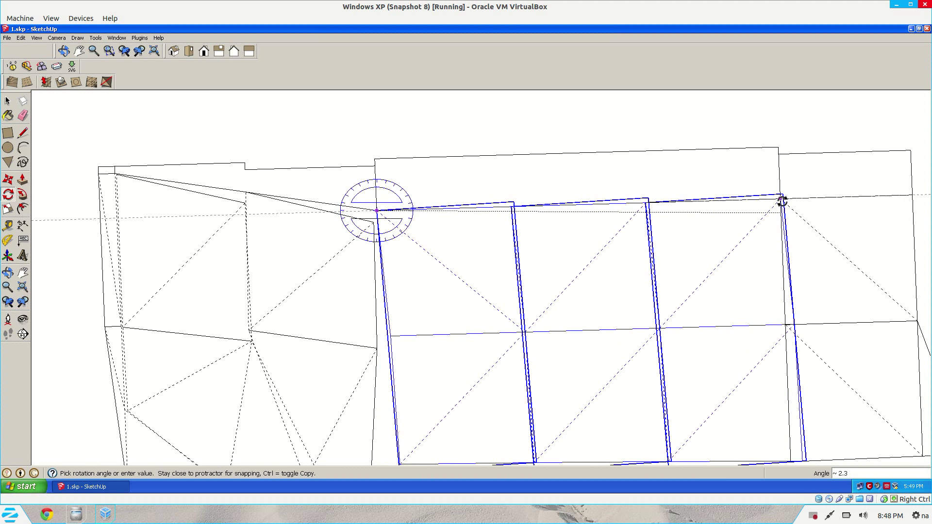
pyautogui.click(782, 201)
pyautogui.press('space')
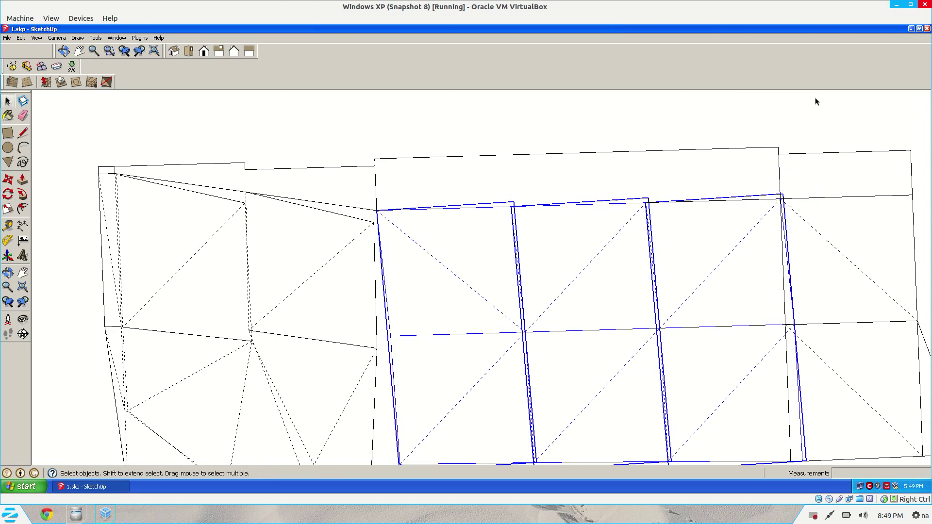
pyautogui.click(818, 107)
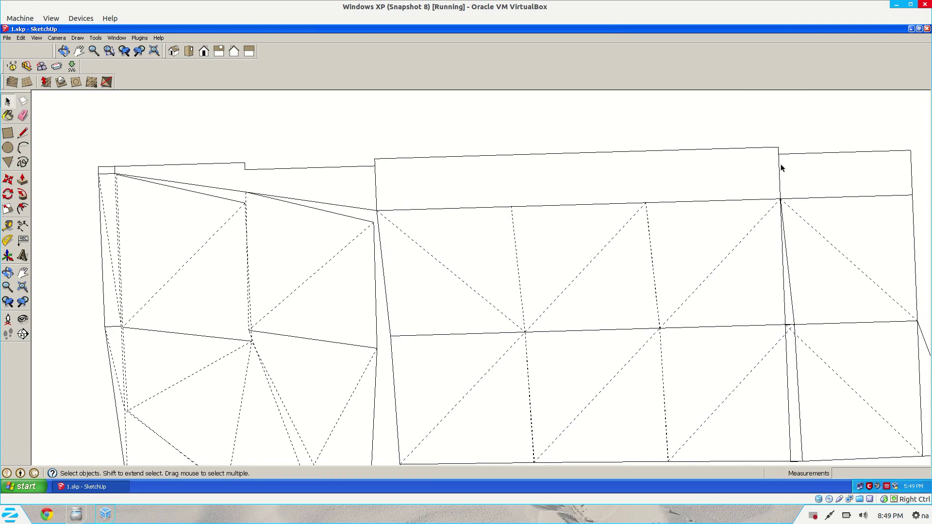
# Rotate the four-face tapering section about 6 degrees around its outer upper corner, snapping its other upper corner to the strip's taper-start corner.
pyautogui.press('o')
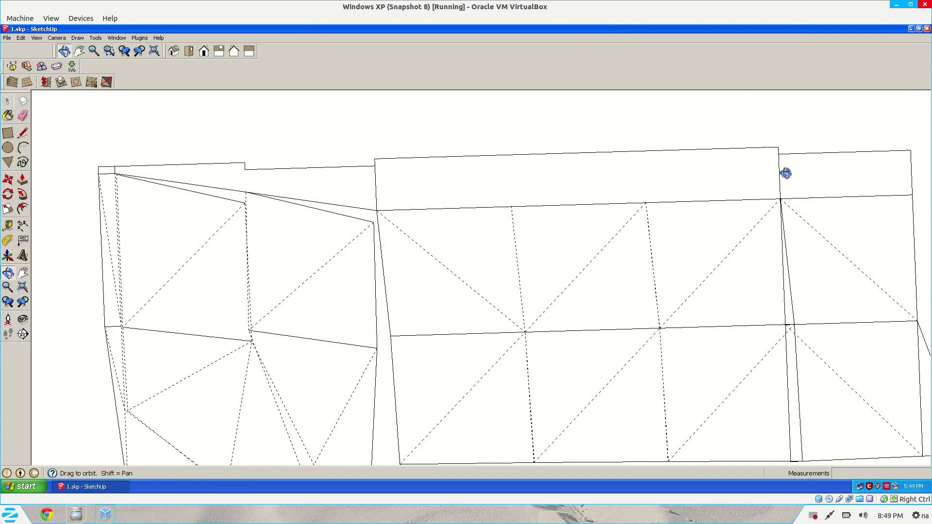
pyautogui.scroll(-2, 793, 229)
pyautogui.moveTo(793, 228)
pyautogui.keyDown('shift'); pyautogui.mouseDown()
pyautogui.moveTo(743, 167)
pyautogui.moveTo(636, 289)
pyautogui.moveTo(738, 135)
pyautogui.moveTo(707, 202)
pyautogui.moveTo(374, 211)
pyautogui.mouseUp(); pyautogui.keyUp('shift')
pyautogui.press('space')
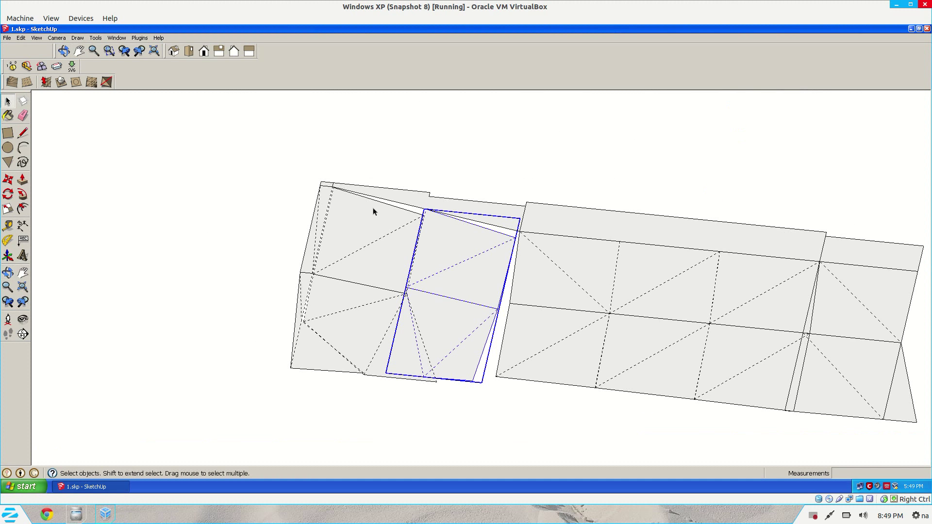
pyautogui.click(8, 194)
pyautogui.scroll(3, 428, 234)
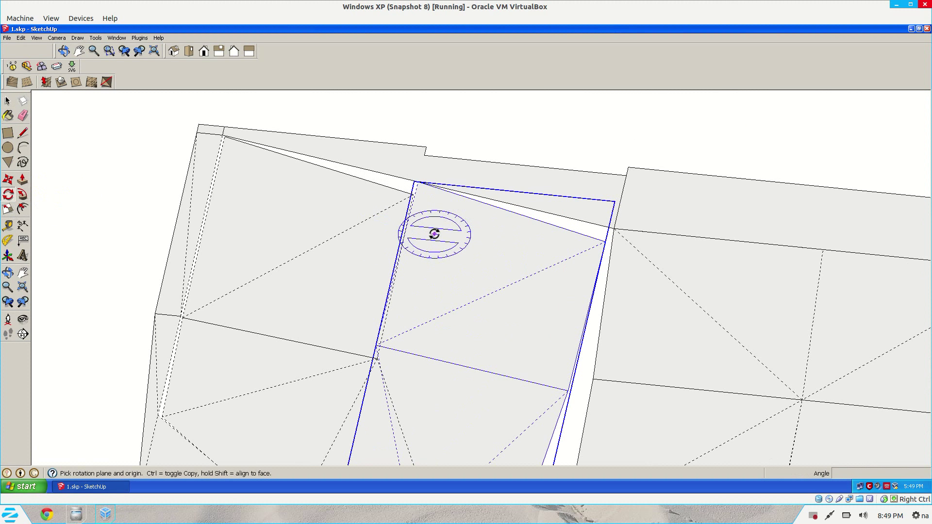
pyautogui.click(418, 181)
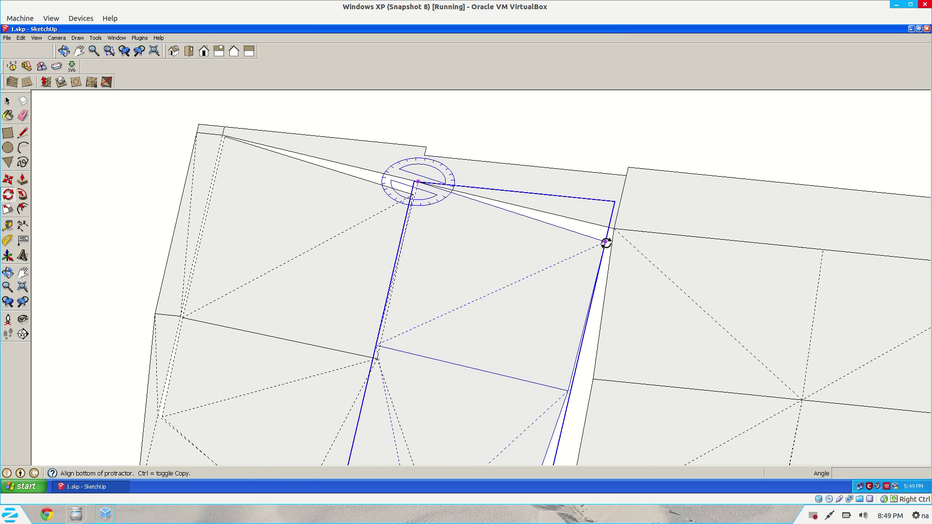
pyautogui.click(606, 242)
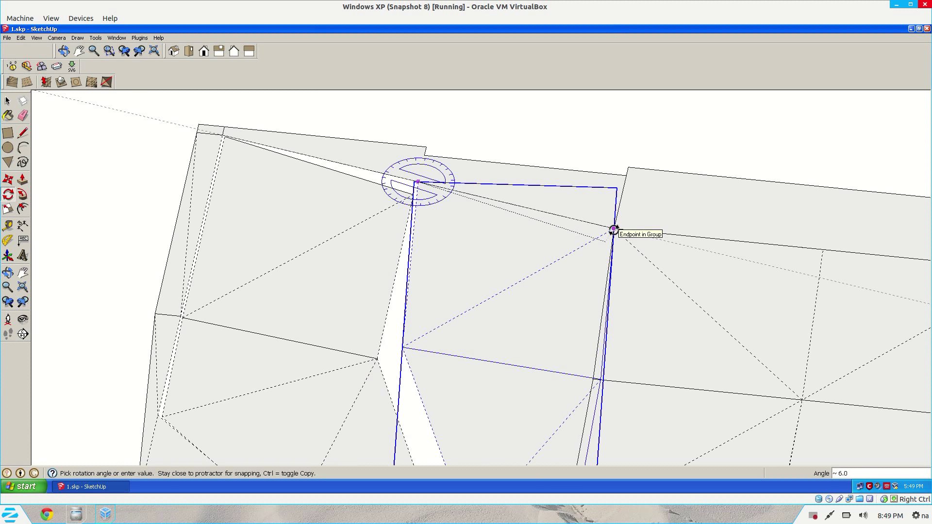
pyautogui.click(614, 229)
pyautogui.press('space')
# Rotate the five-face end section about 5.2 degrees around its corner on the strip, snapping its other upper corner to the neighbouring tapering section's corner.
pyautogui.scroll(-2, 432, 251)
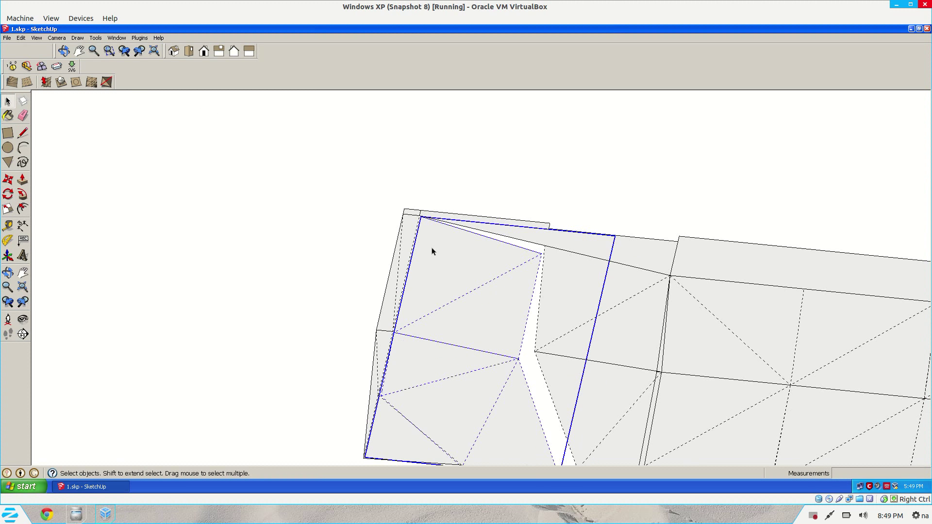
pyautogui.press('o')
pyautogui.moveTo(442, 258); pyautogui.dragTo(404, 136)
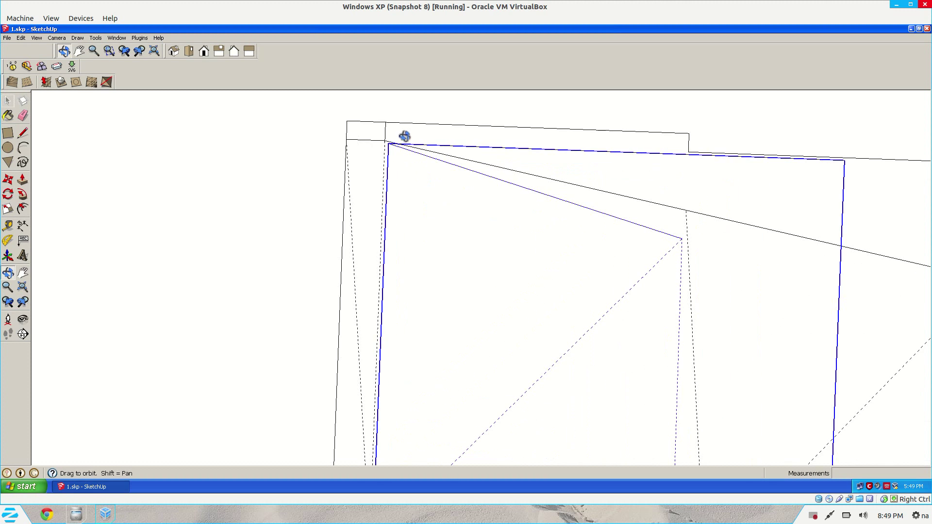
pyautogui.press('m')
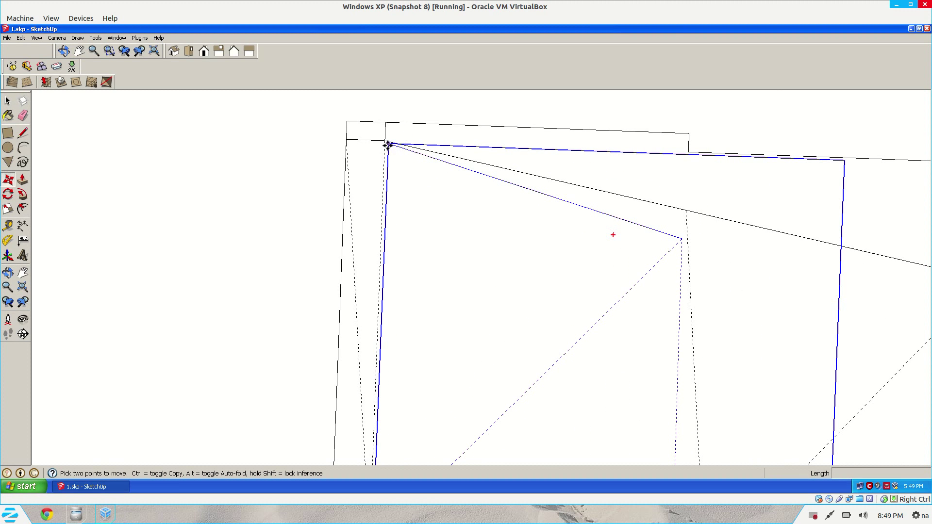
pyautogui.press('space')
pyautogui.scroll(-1, 429, 238)
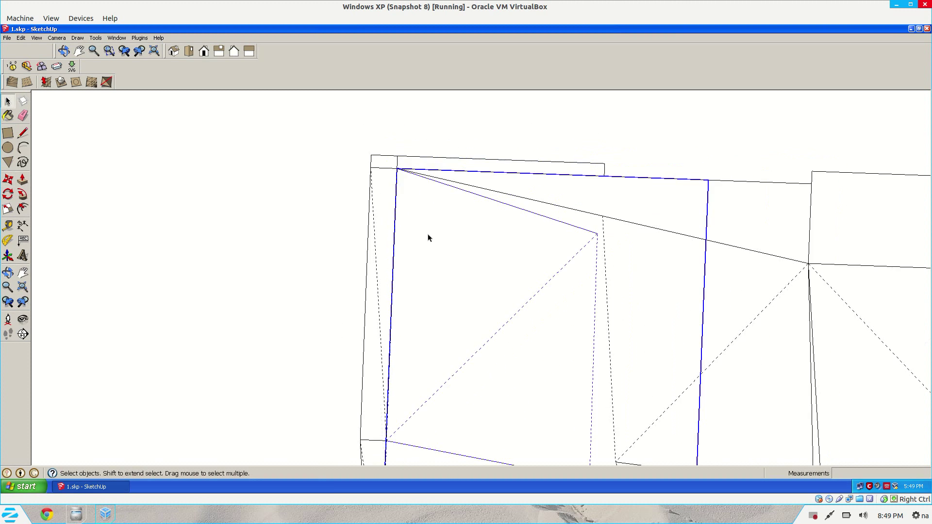
pyautogui.scroll(-2, 432, 239)
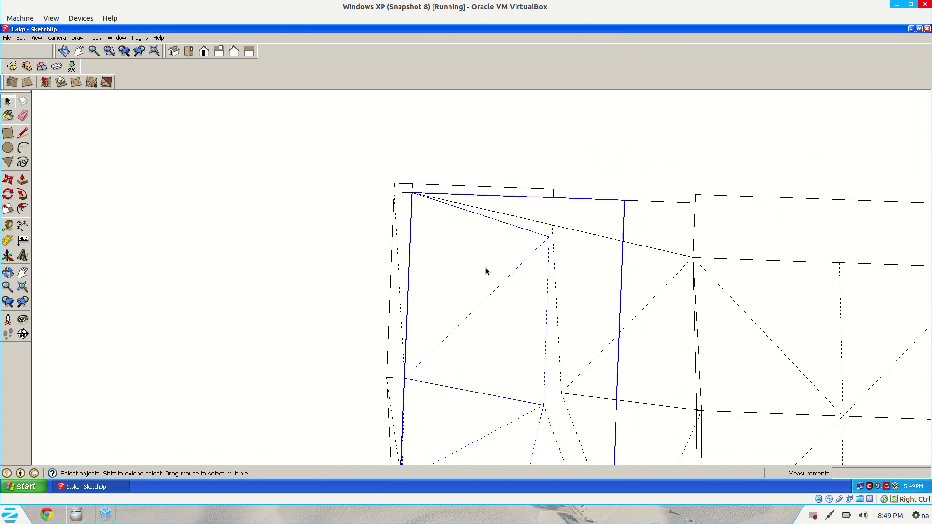
pyautogui.click(8, 195)
pyautogui.scroll(4, 431, 237)
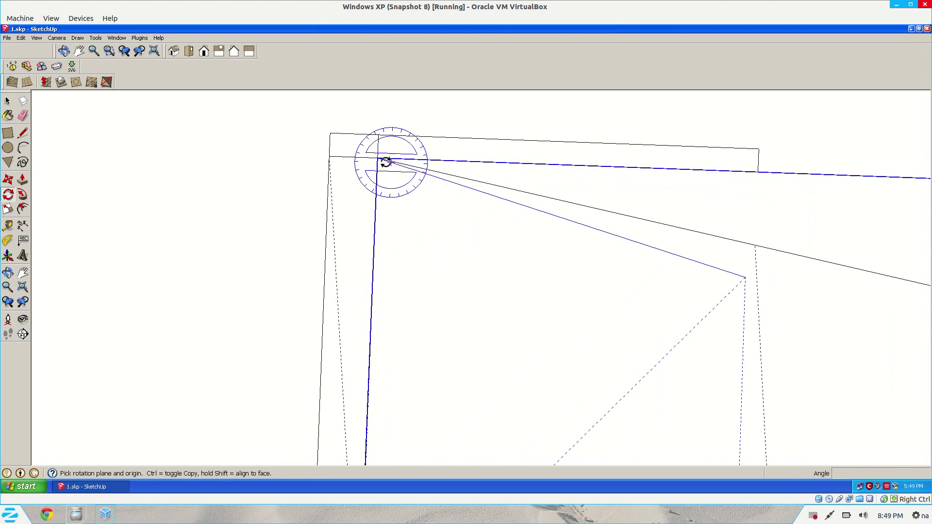
pyautogui.click(378, 158)
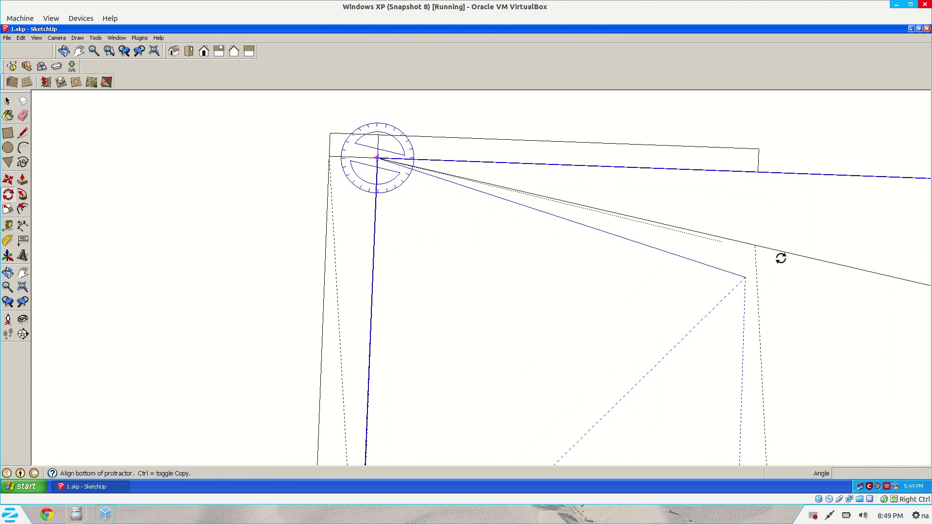
pyautogui.click(746, 277)
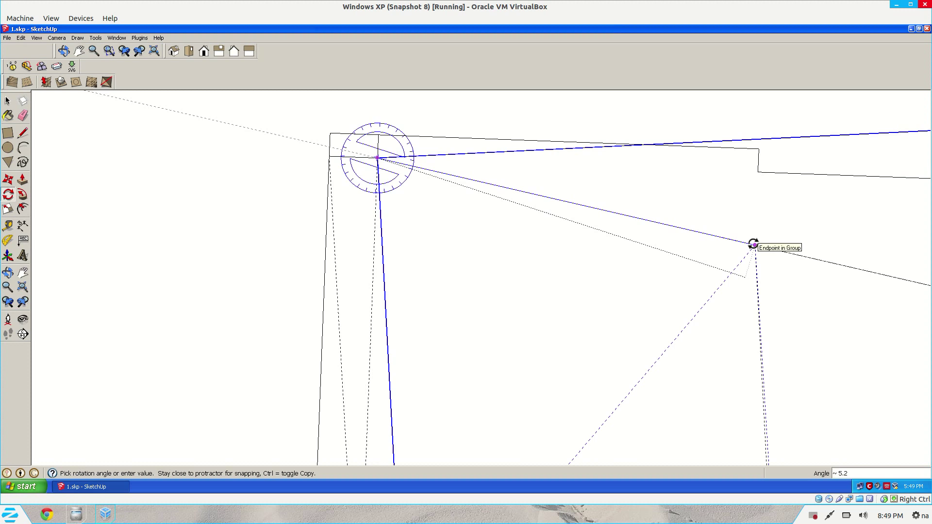
pyautogui.click(753, 244)
pyautogui.press('space')
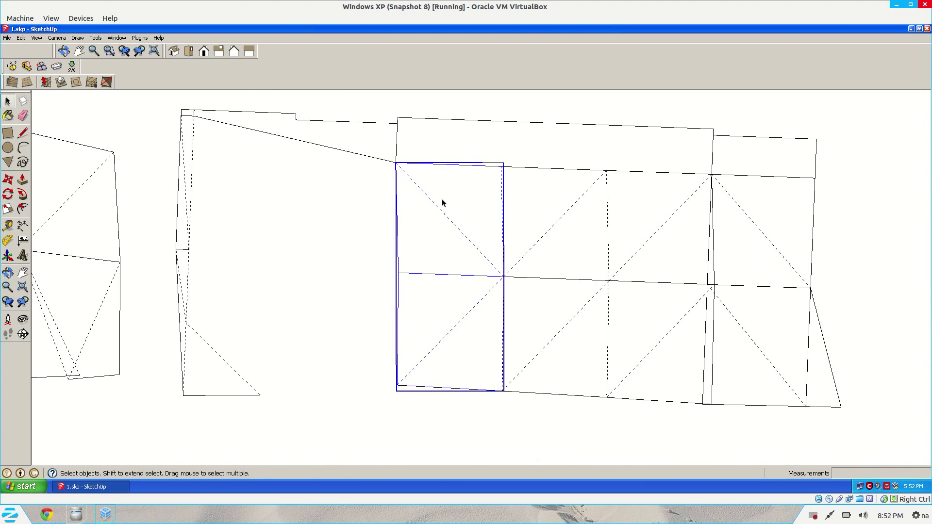
# Explode the three near-rectangular section groups under the long strip.
pyautogui.keyDown('shift'); pyautogui.click(580, 208); pyautogui.keyUp('shift')
pyautogui.keyDown('shift'); pyautogui.click(652, 208); pyautogui.keyUp('shift')
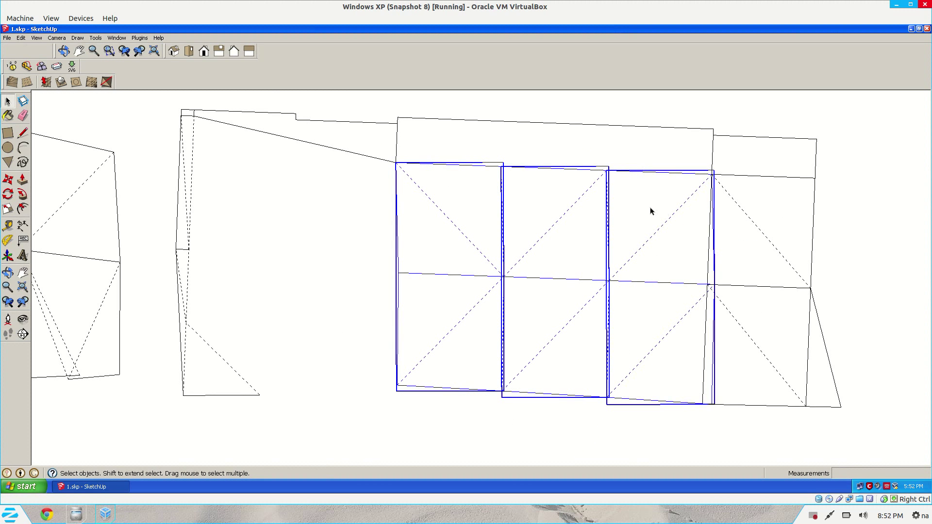
pyautogui.rightClick(651, 208)
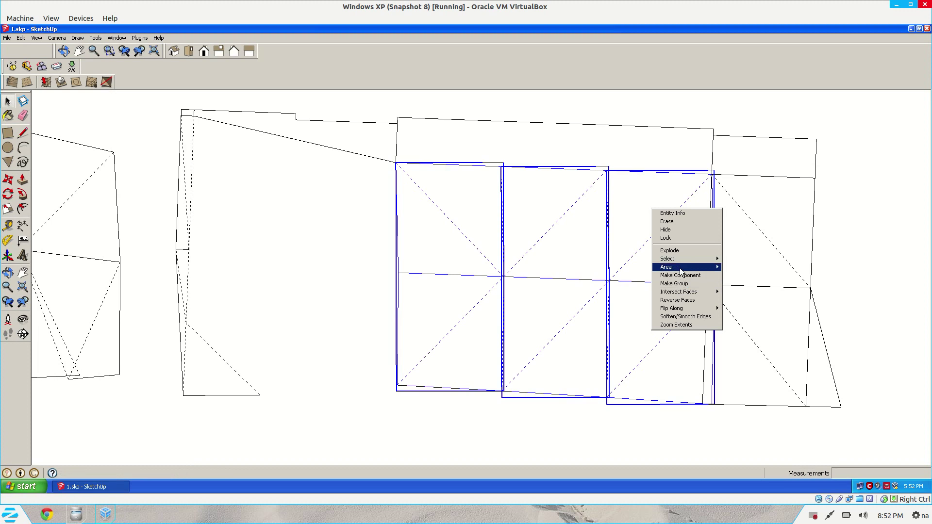
pyautogui.click(678, 251)
pyautogui.click(559, 424)
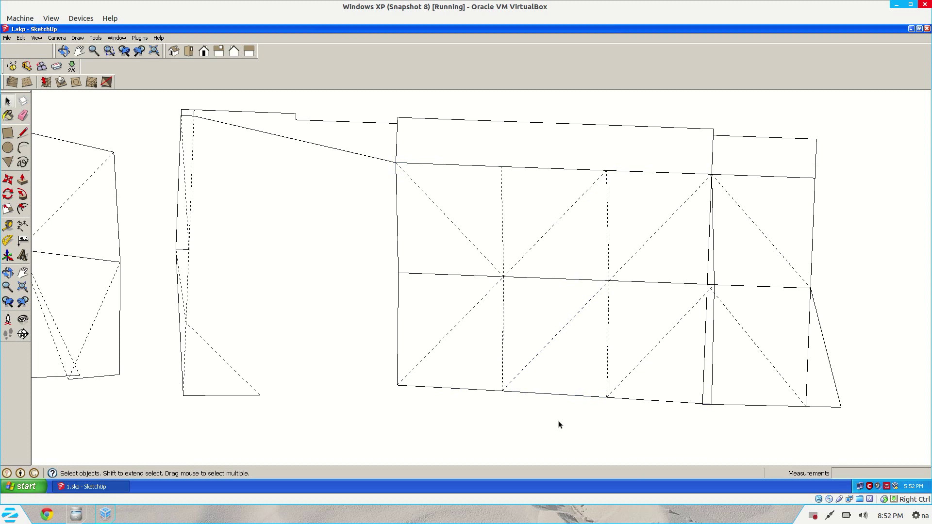
# Move all lower-row faces of the three exploded sections about 0.35 cm, snapping their end corner to the adjoining rear section's middle corner.
pyautogui.keyDown('shift'); pyautogui.moveTo(557, 337); pyautogui.dragTo(381, 361, button='middle'); pyautogui.keyUp('shift')
pyautogui.click(248, 324)
pyautogui.keyDown('shift'); pyautogui.click(301, 377); pyautogui.keyUp('shift')
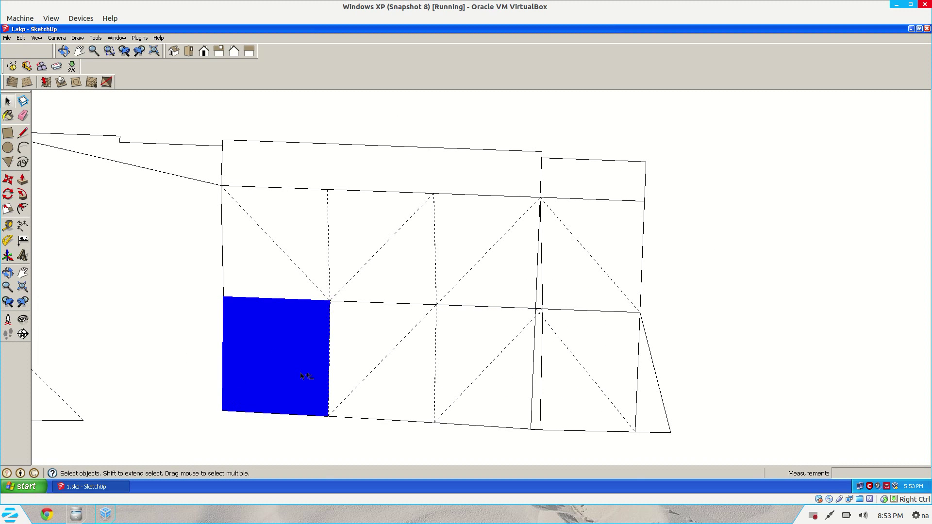
pyautogui.keyDown('shift'); pyautogui.click(347, 349); pyautogui.keyUp('shift')
pyautogui.keyDown('shift'); pyautogui.click(399, 388); pyautogui.keyUp('shift')
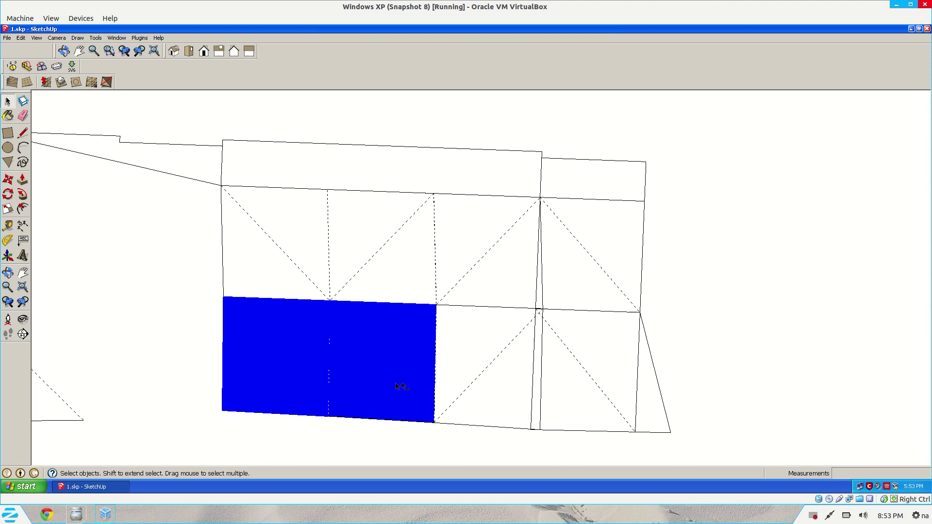
pyautogui.keyDown('shift'); pyautogui.click(459, 362); pyautogui.keyUp('shift')
pyautogui.keyDown('shift'); pyautogui.click(496, 396); pyautogui.keyUp('shift')
pyautogui.scroll(5, 543, 310)
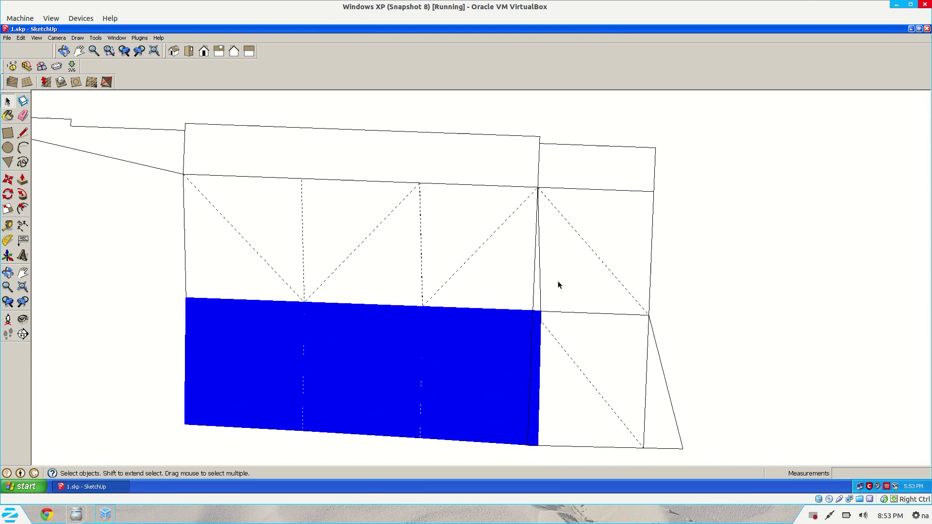
pyautogui.scroll(1, 537, 337)
pyautogui.press('m')
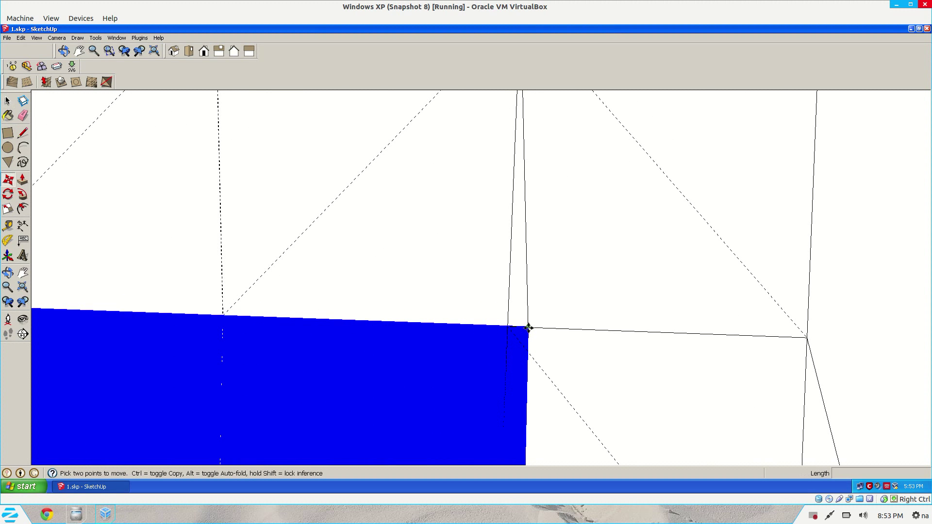
pyautogui.click(527, 327)
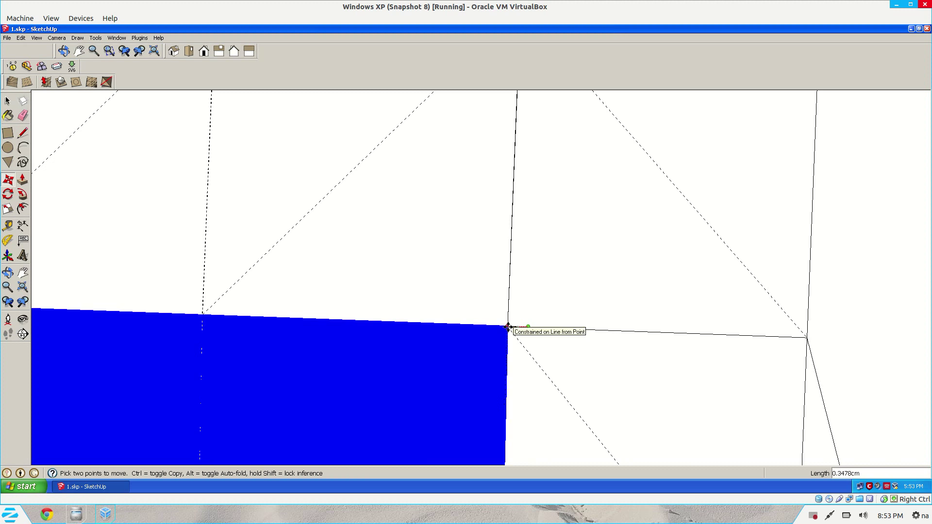
pyautogui.click(508, 326)
pyautogui.scroll(-6, 506, 341)
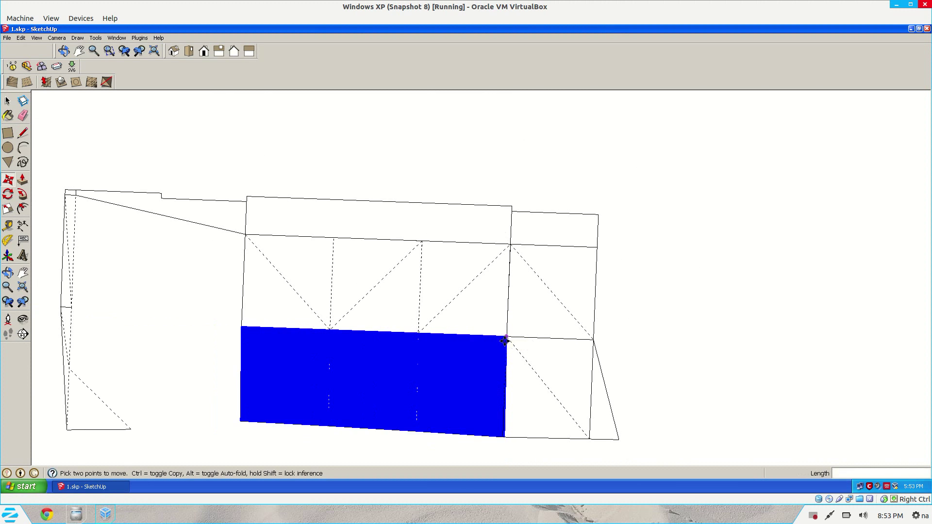
pyautogui.press('space')
pyautogui.click(669, 337)
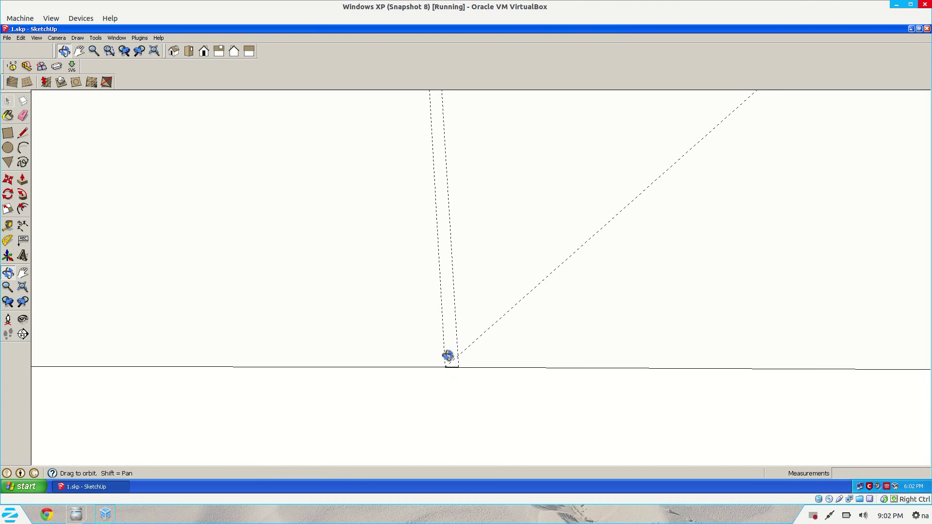
# Move the stray vertices at the lower end of the seam onto the neighbouring face's corner to close the narrow gap between the dashed edges.
pyautogui.press('space')
pyautogui.click(406, 339)
pyautogui.click(434, 409)
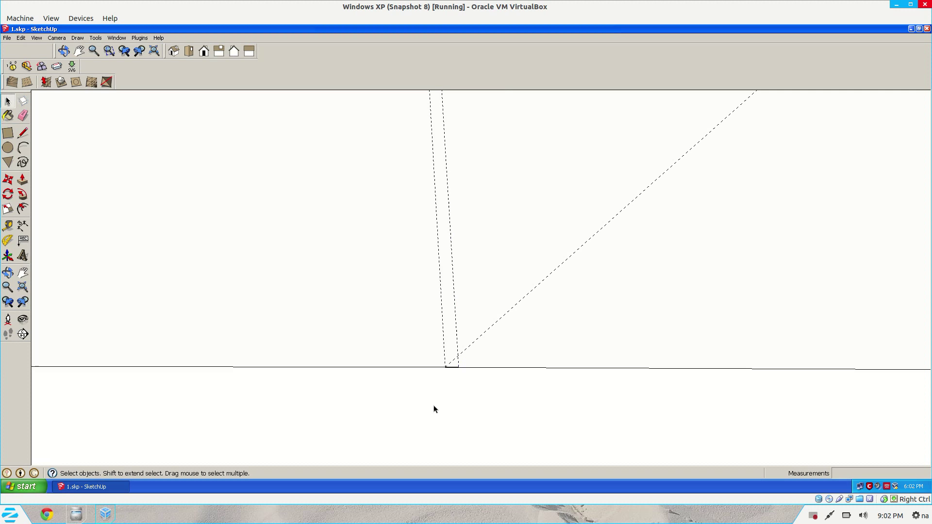
pyautogui.press('m')
pyautogui.click(459, 367)
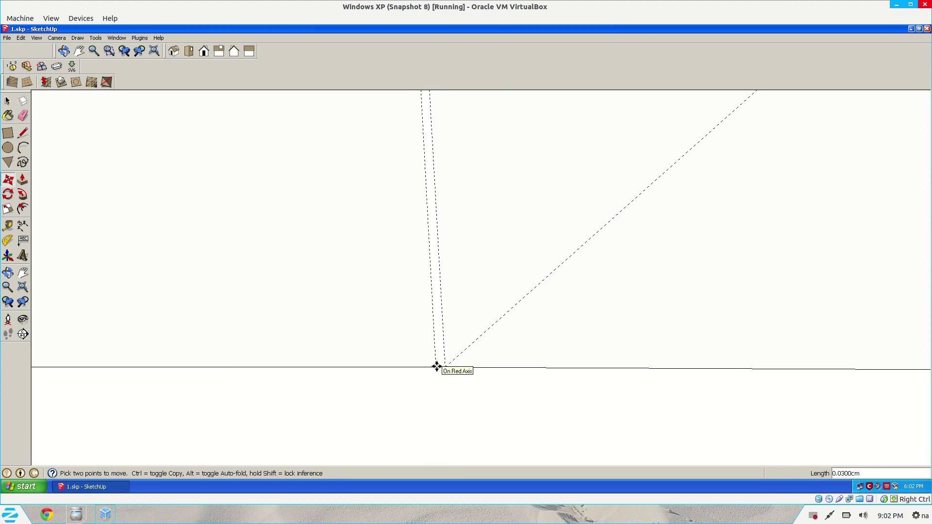
pyautogui.click(437, 368)
pyautogui.scroll(-1, 427, 354)
pyautogui.click(434, 349)
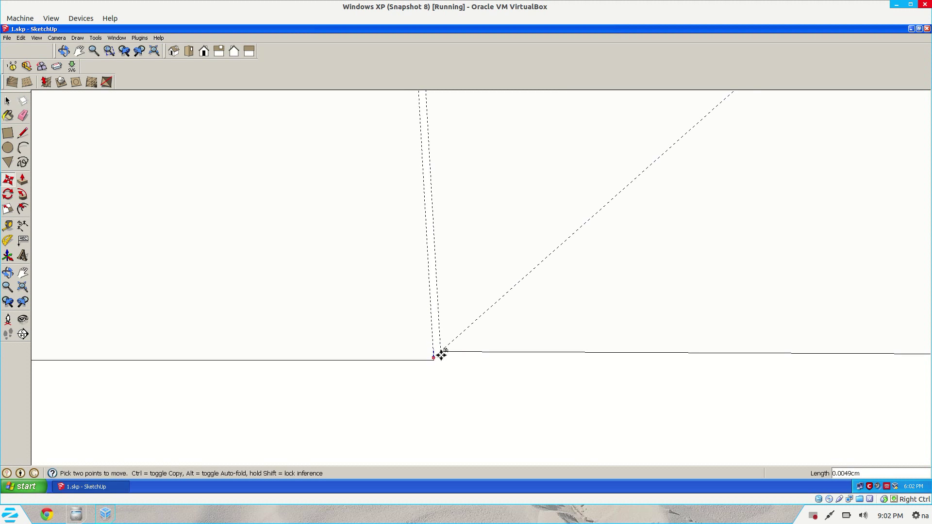
pyautogui.click(439, 349)
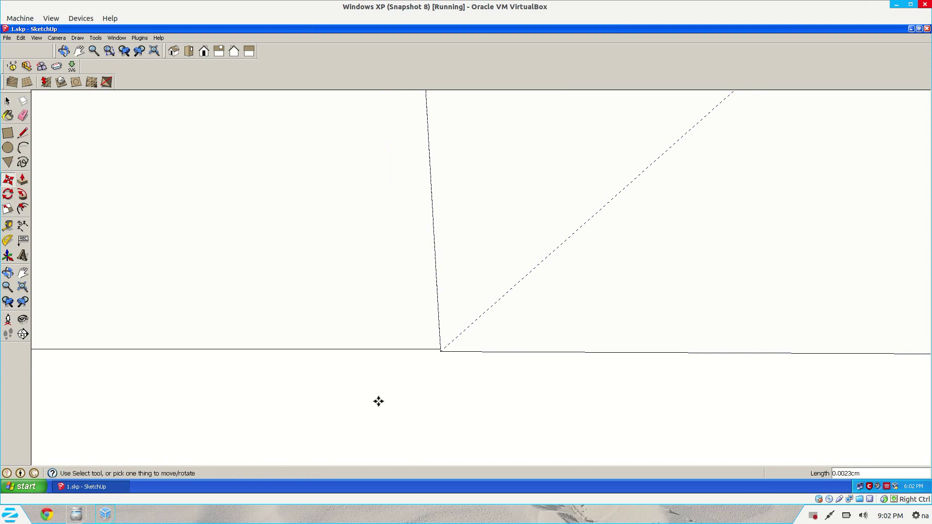
# Move the stray vertex at the upper end of the seam about 0.004 cm onto the neighbouring face's corner.
pyautogui.moveTo(483, 376); pyautogui.dragTo(460, 304, button='middle')
pyautogui.press('space')
pyautogui.press('m')
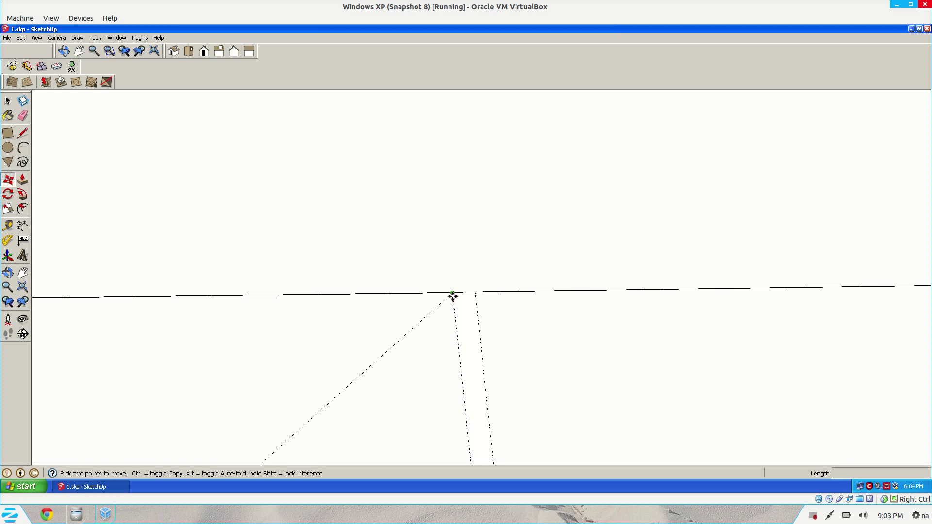
pyautogui.click(452, 295)
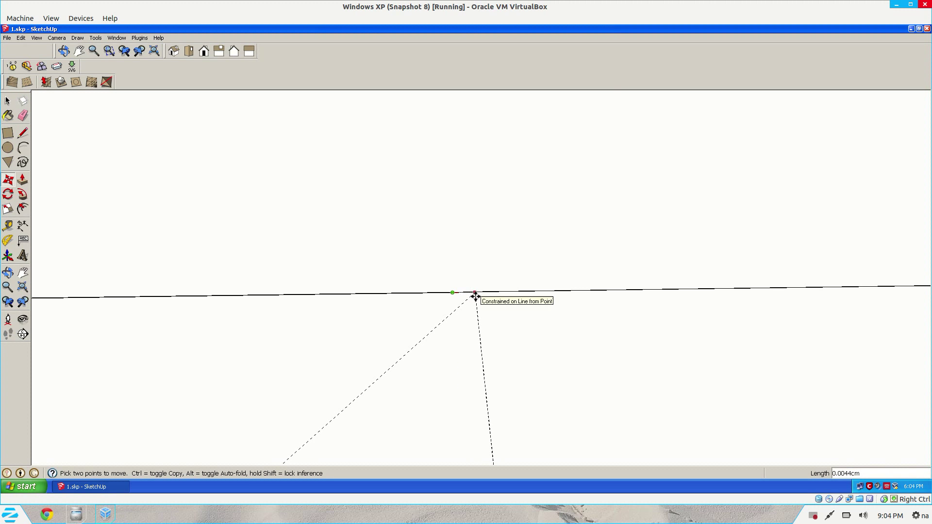
pyautogui.click(477, 301)
# Move the stray vertex on the pattern's lower edge onto the adjoining corner, closing the narrow gap between the two dashed seam edges.
pyautogui.scroll(-2, 487, 323)
pyautogui.moveTo(486, 323); pyautogui.dragTo(456, 233, button='middle')
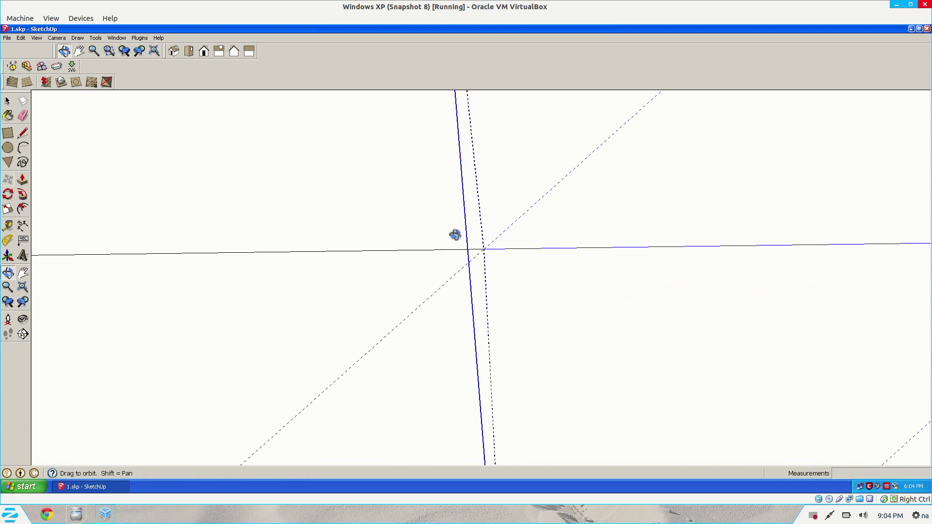
pyautogui.press('space')
pyautogui.click(361, 196)
pyautogui.moveTo(123, 345)
pyautogui.mouseDown(button='middle')
pyautogui.moveTo(539, 199)
pyautogui.moveTo(573, 177)
pyautogui.moveTo(534, 200)
pyautogui.moveTo(537, 217)
pyautogui.mouseUp(button='middle')
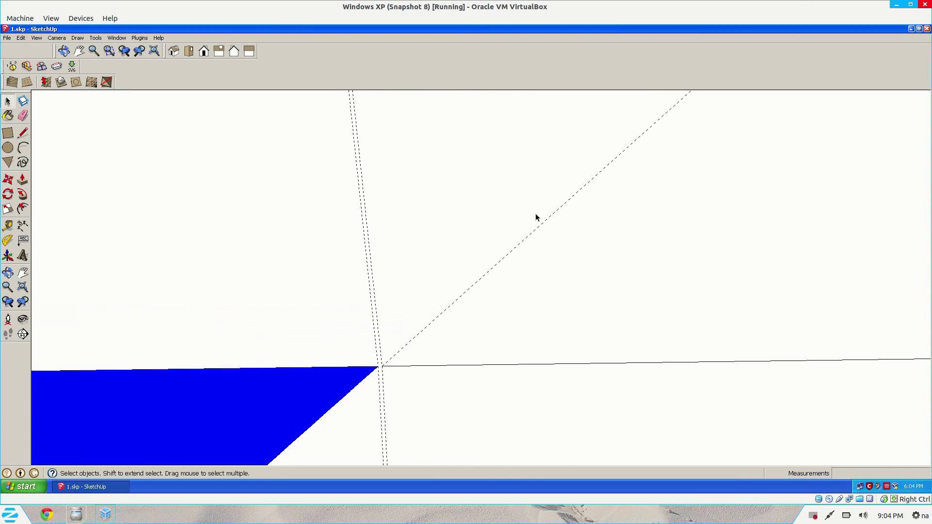
pyautogui.moveTo(389, 345)
pyautogui.mouseDown(button='middle')
pyautogui.moveTo(373, 394)
pyautogui.moveTo(375, 418)
pyautogui.moveTo(391, 431)
pyautogui.moveTo(406, 237)
pyautogui.moveTo(413, 429)
pyautogui.moveTo(396, 277)
pyautogui.mouseUp(button='middle')
pyautogui.press('m')
pyautogui.press('space')
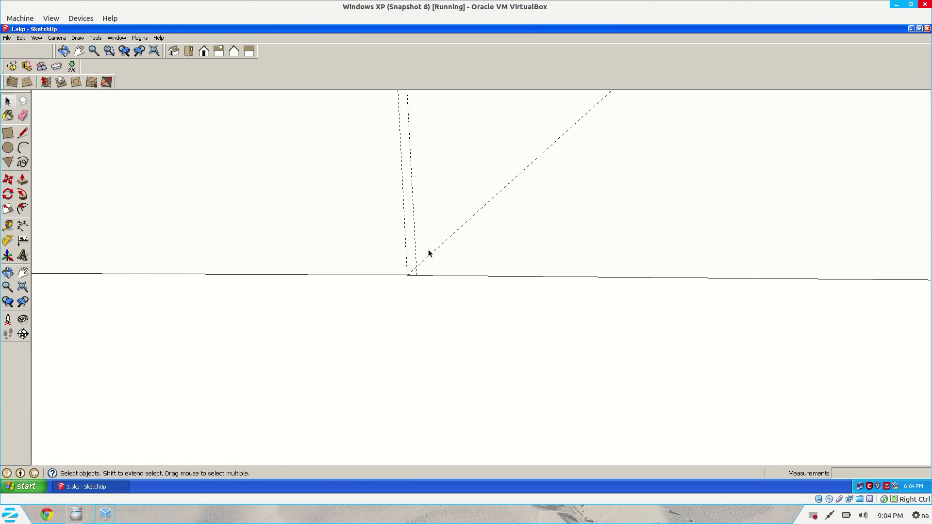
pyautogui.scroll(3, 423, 256)
pyautogui.press('m')
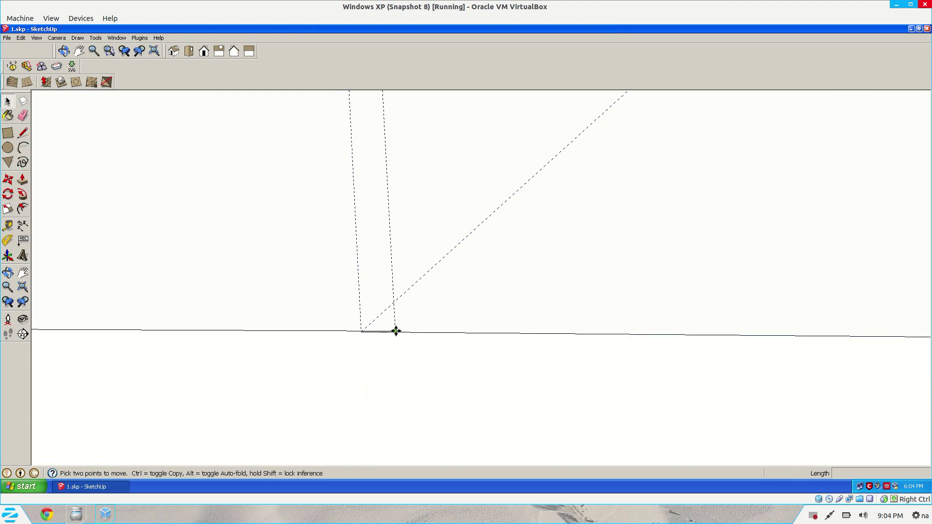
pyautogui.click(395, 330)
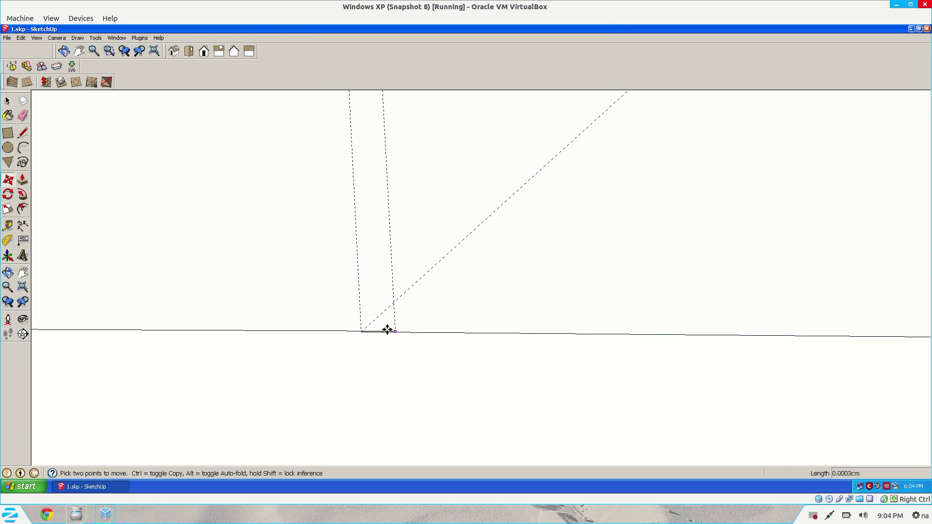
pyautogui.click(358, 331)
pyautogui.press('space')
pyautogui.moveTo(348, 357); pyautogui.dragTo(345, 345, button='middle')
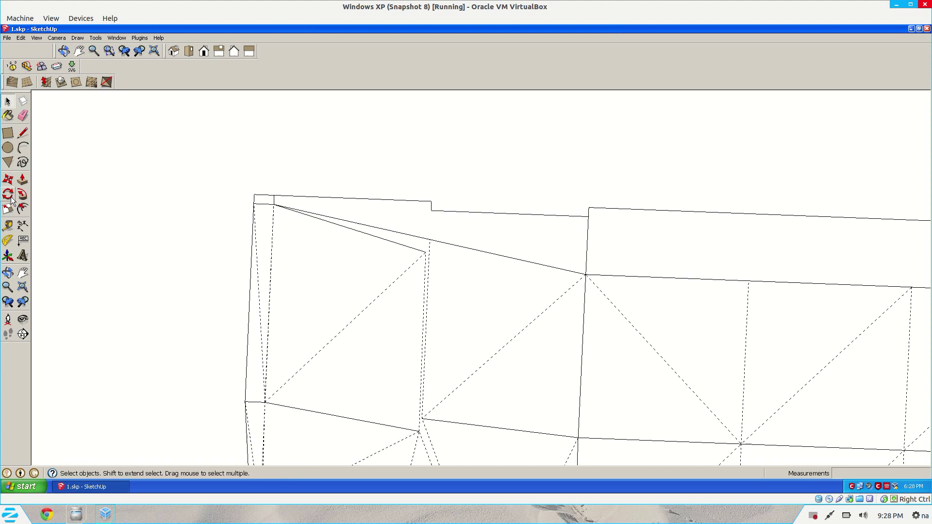
# Rotate the end section around its upper corner on the strip, snapping its other upper corner to the adjoining tapering section's corner.
pyautogui.click(10, 197)
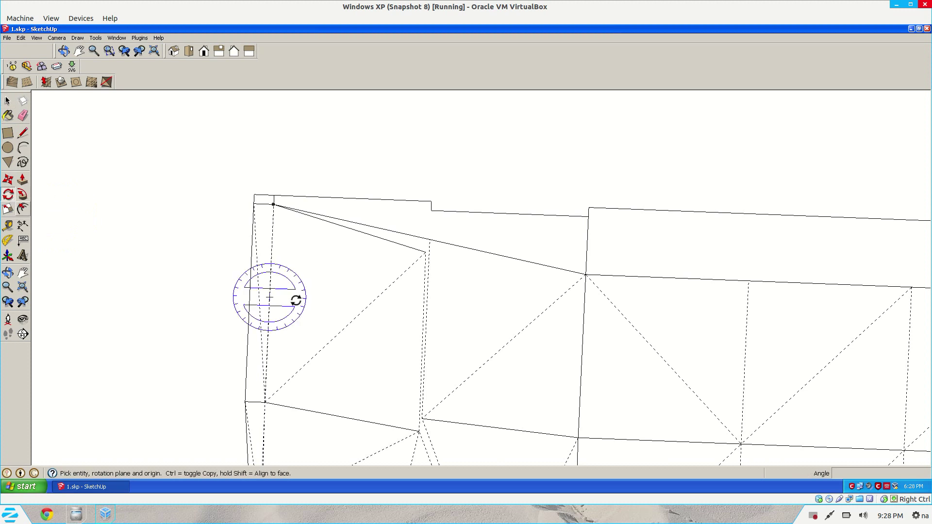
pyautogui.click(274, 205)
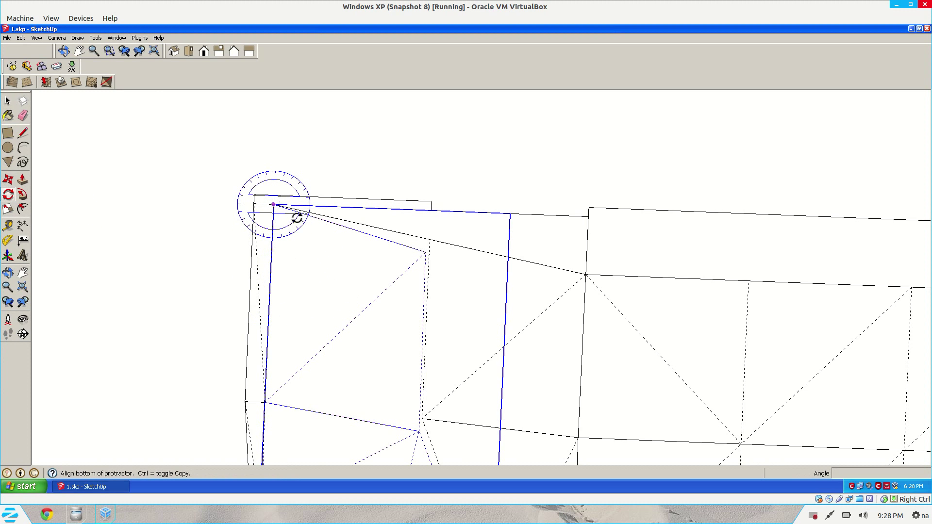
pyautogui.click(425, 252)
pyautogui.press('space')
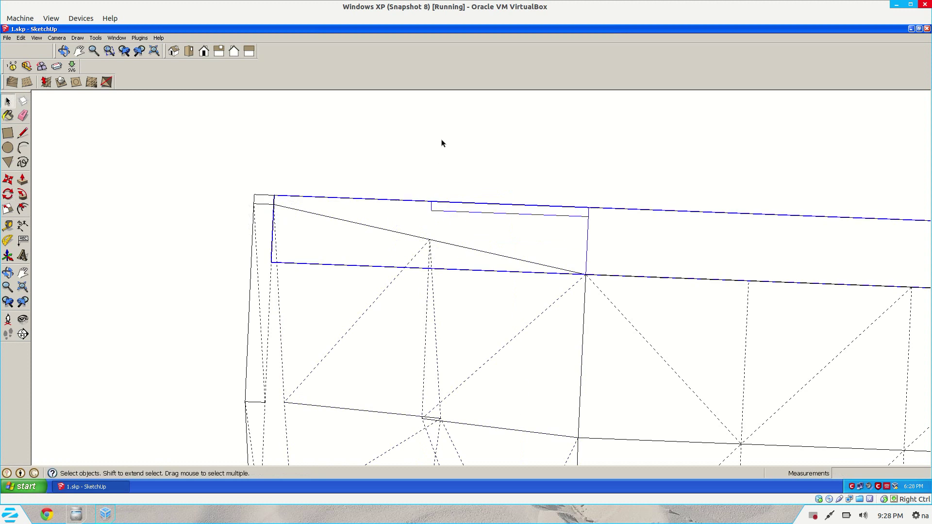
pyautogui.click(441, 142)
pyautogui.scroll(3, 436, 217)
# Move the rotated end section's lower-row faces about 0.59 cm, snapping their upper corner to the tapering section's middle corner.
pyautogui.click(361, 289)
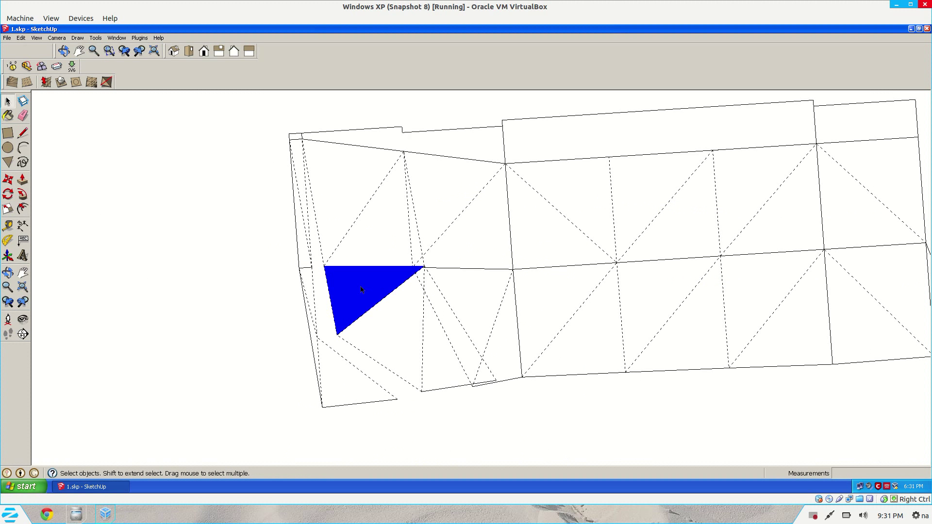
pyautogui.keyDown('shift'); pyautogui.click(397, 325); pyautogui.keyUp('shift')
pyautogui.keyDown('shift'); pyautogui.click(443, 350); pyautogui.keyUp('shift')
pyautogui.scroll(3, 408, 262)
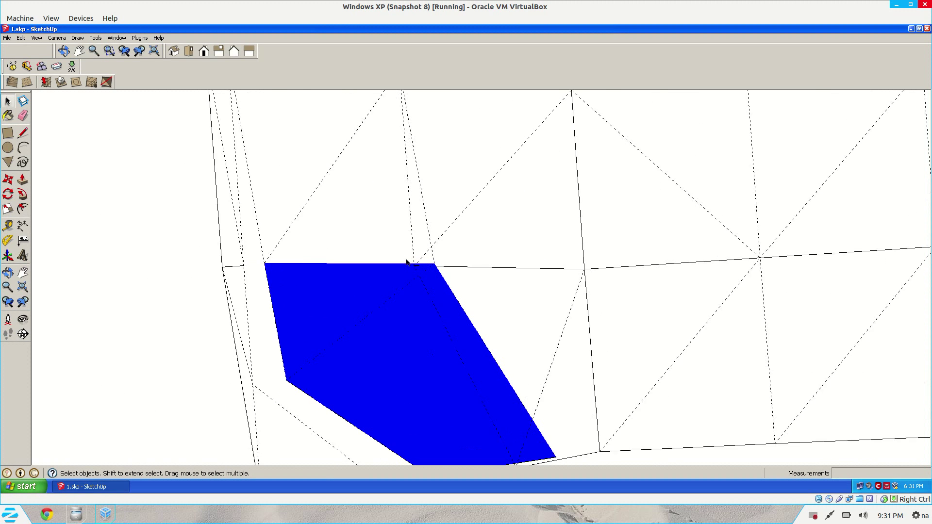
pyautogui.scroll(1, 407, 262)
pyautogui.press('m')
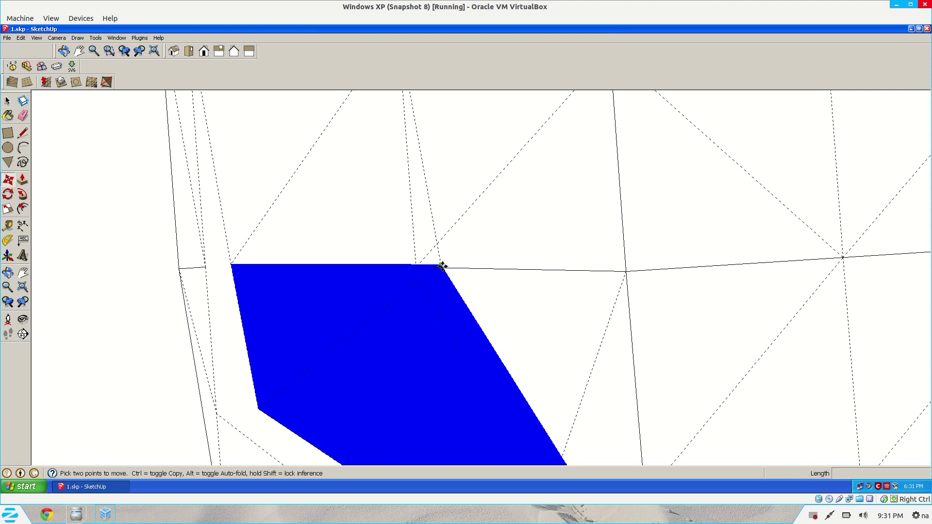
pyautogui.click(441, 264)
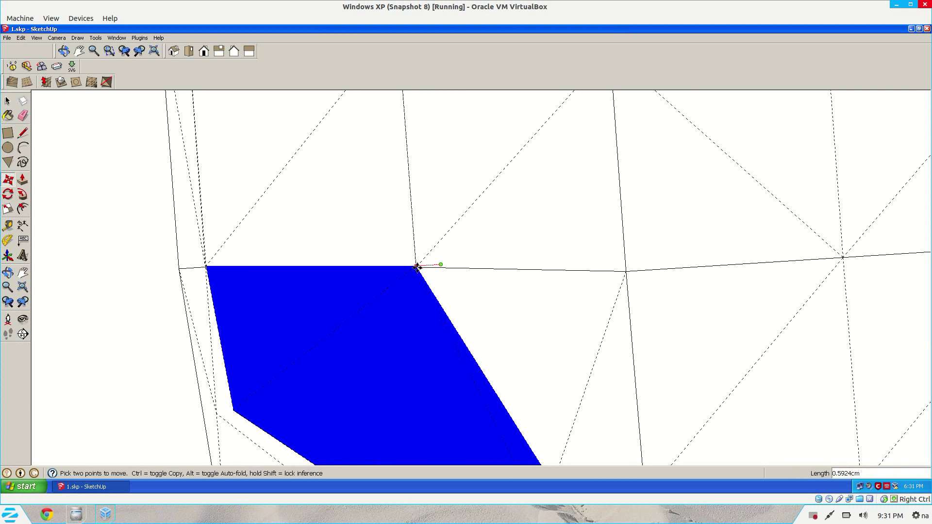
pyautogui.scroll(3, 417, 267)
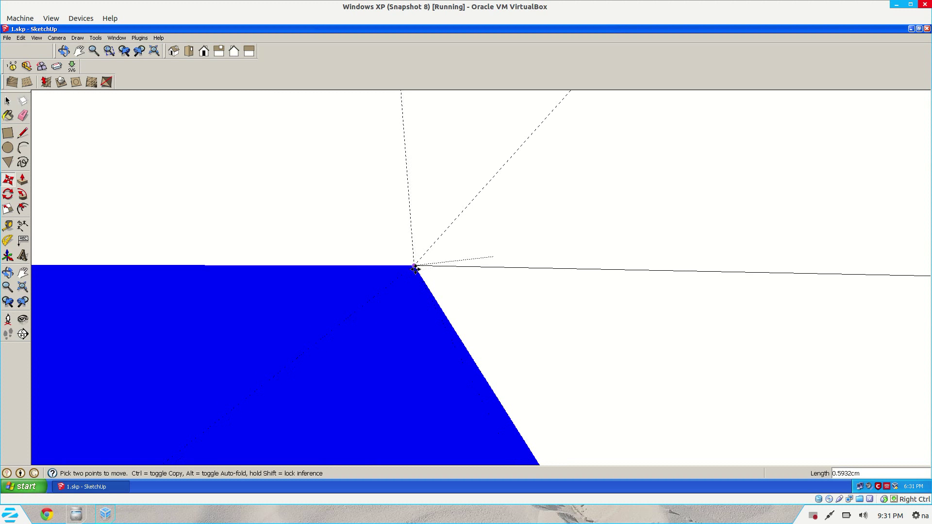
pyautogui.click(415, 269)
pyautogui.scroll(-5, 416, 291)
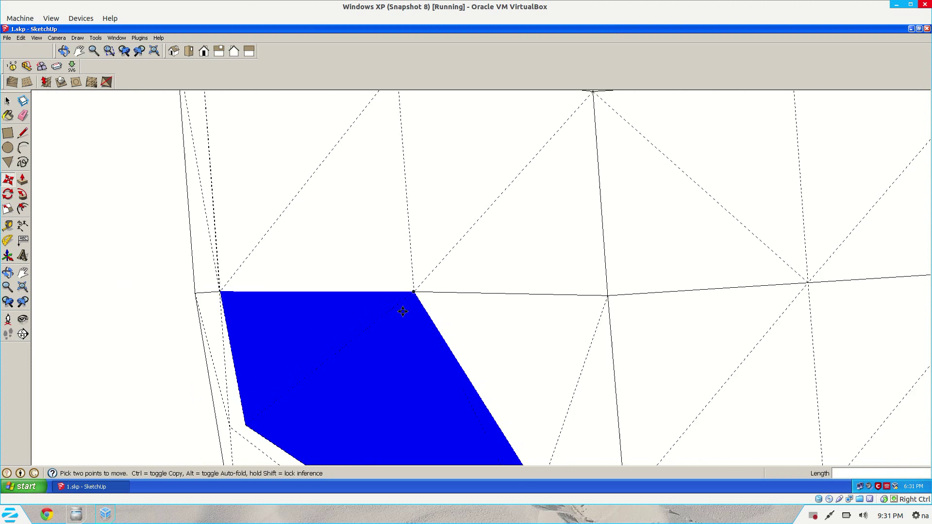
pyautogui.scroll(-2, 392, 330)
pyautogui.press('space')
# Move the end section's lower edge about 0.65 cm so its end meets the adjoining section's lower corner.
pyautogui.click(208, 334)
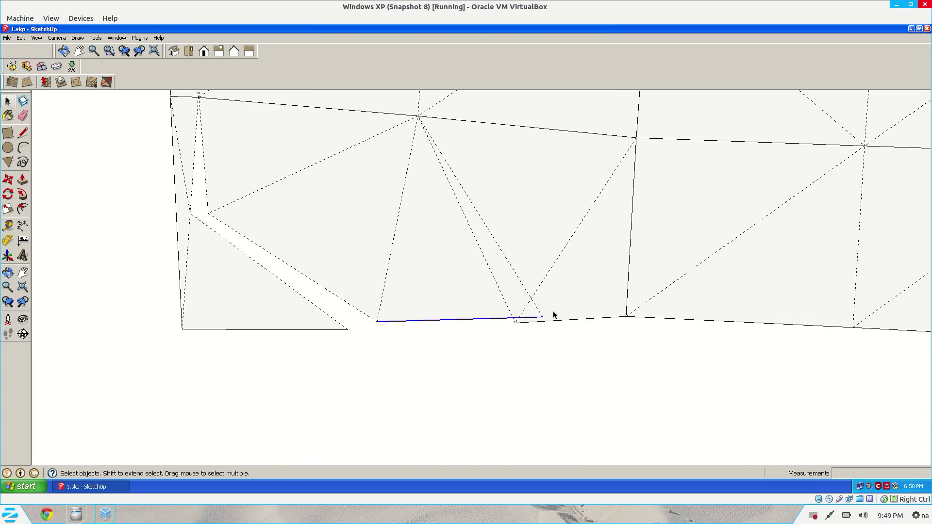
pyautogui.press('m')
pyautogui.click(536, 316)
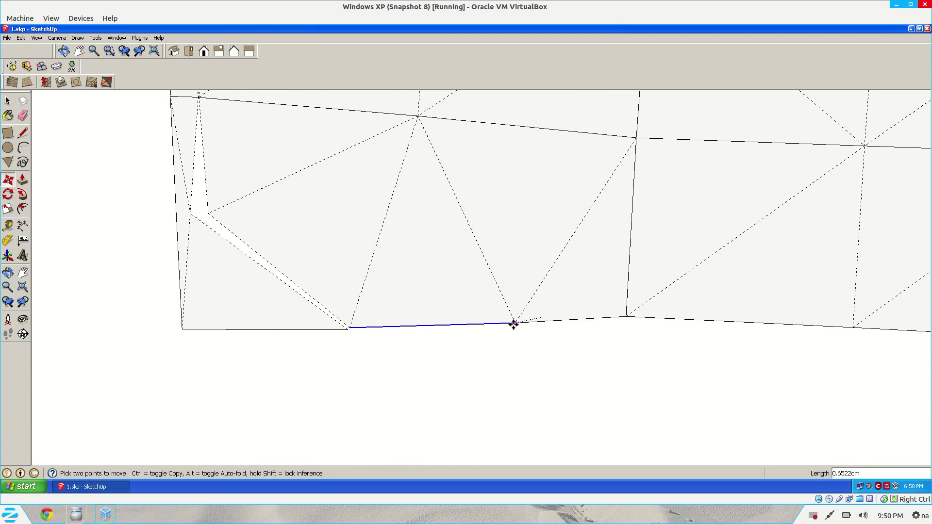
pyautogui.click(515, 323)
pyautogui.press('space')
# Move the remaining loose end vertex of the lower edge about 0.035 cm onto the adjoining face's corner.
pyautogui.moveTo(512, 393); pyautogui.dragTo(495, 305, button='middle')
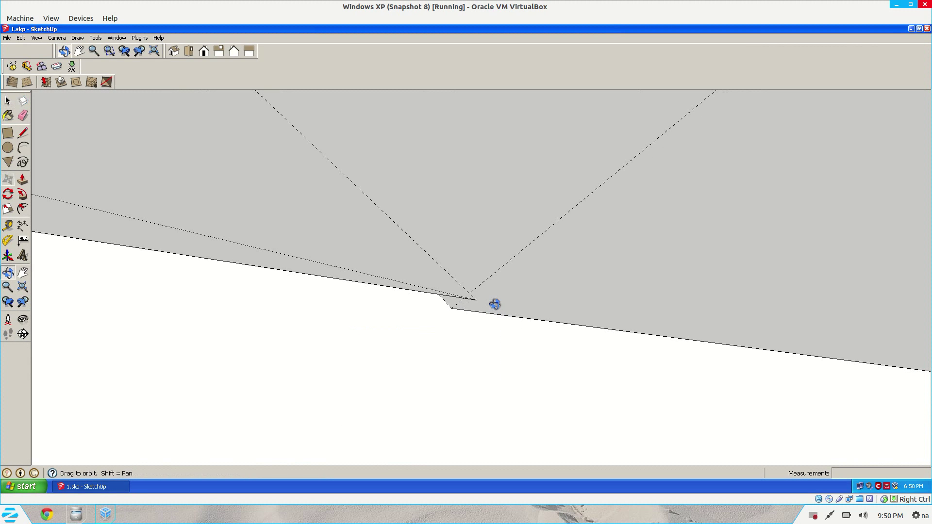
pyautogui.press('m')
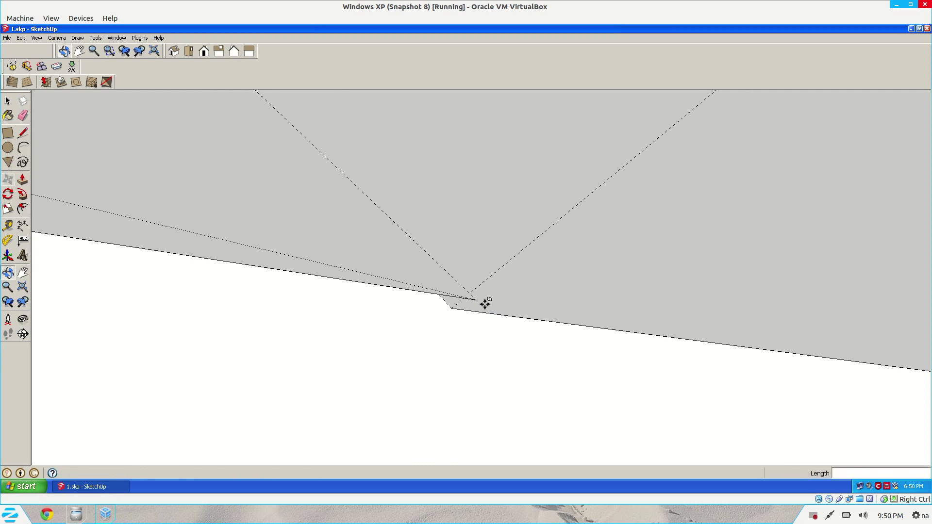
pyautogui.click(477, 300)
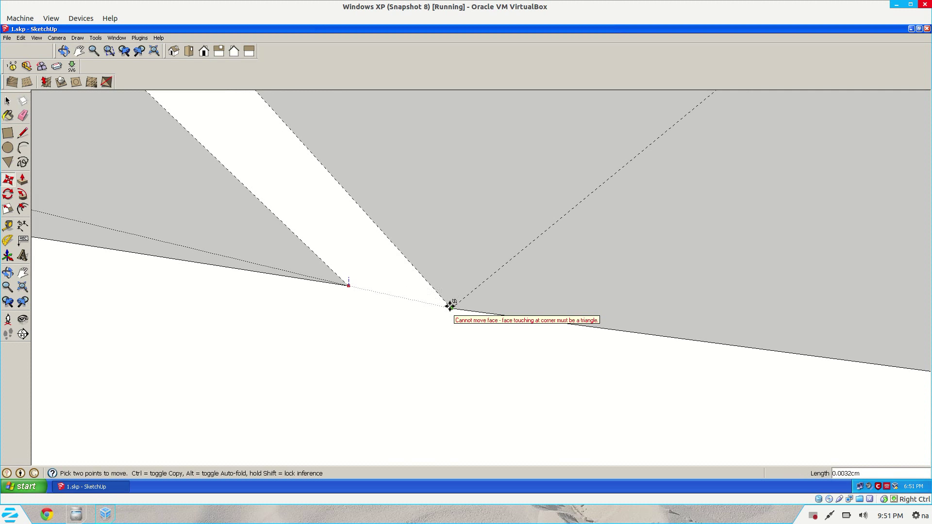
pyautogui.click(450, 306)
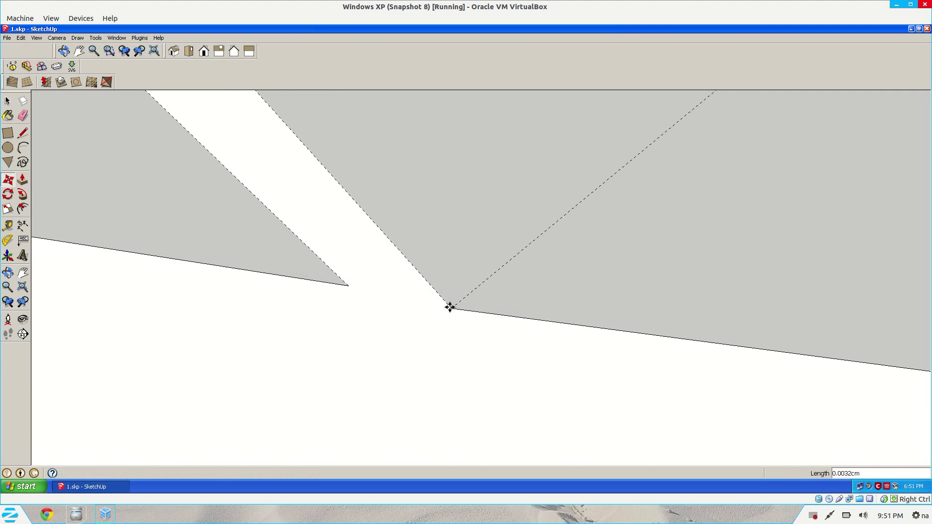
pyautogui.click(348, 285)
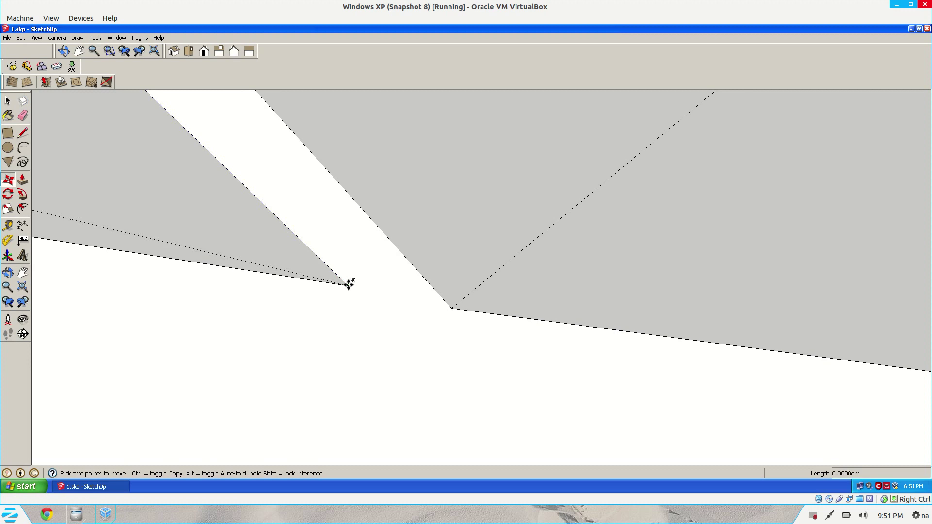
pyautogui.click(451, 306)
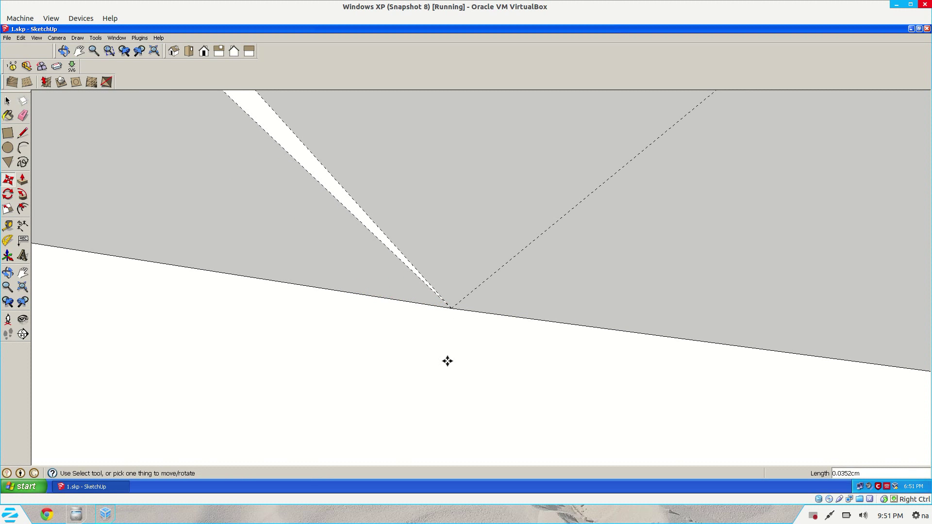
# Move the inner vertex of the narrow end faces about 0.41 cm onto the neighbouring faces' corner to close the wedge-shaped gap.
pyautogui.scroll(5, 448, 361)
pyautogui.click(430, 298)
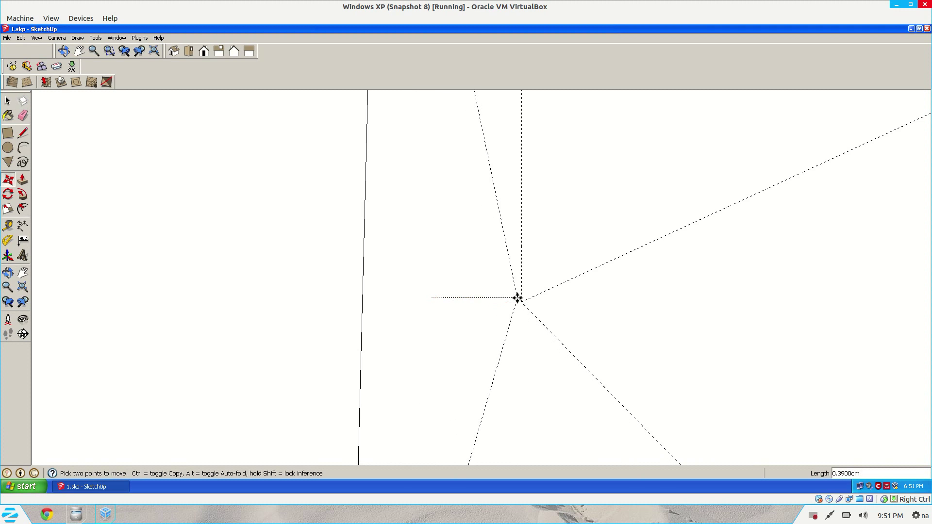
pyautogui.press('Escape')
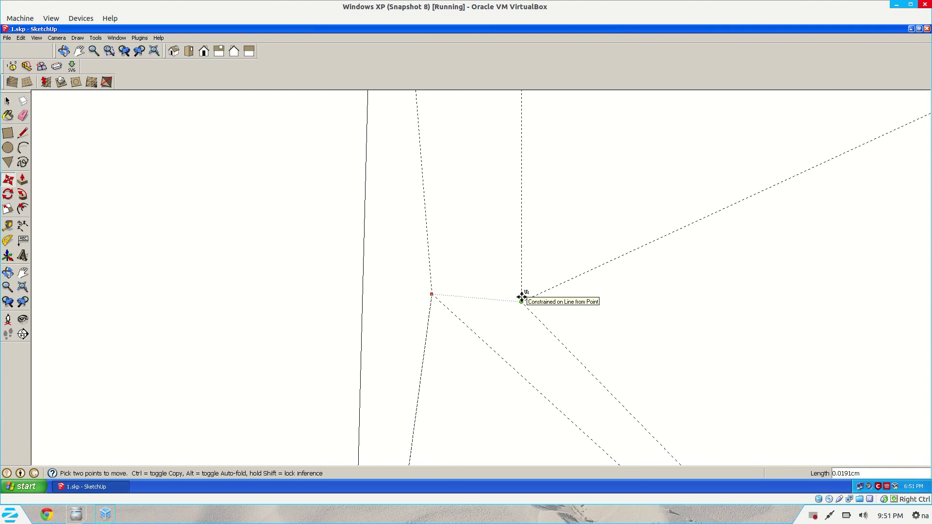
pyautogui.click(432, 295)
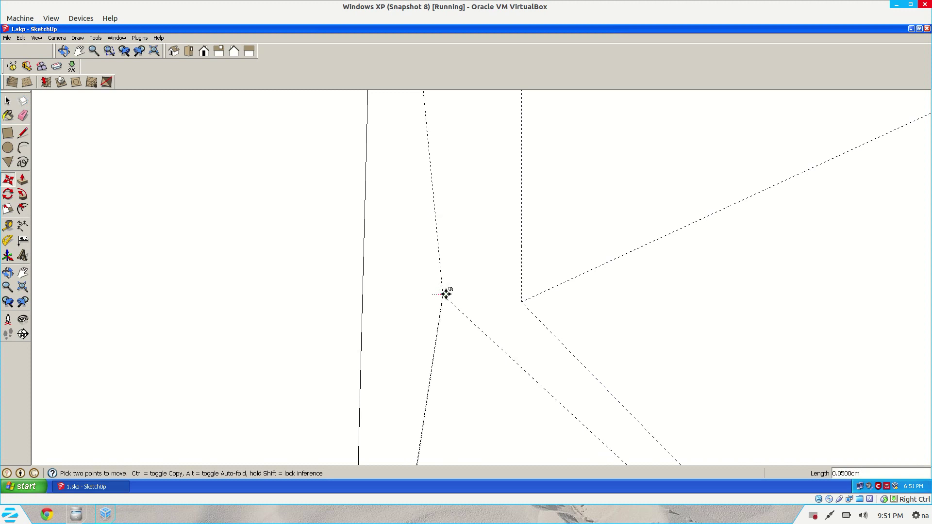
pyautogui.click(520, 302)
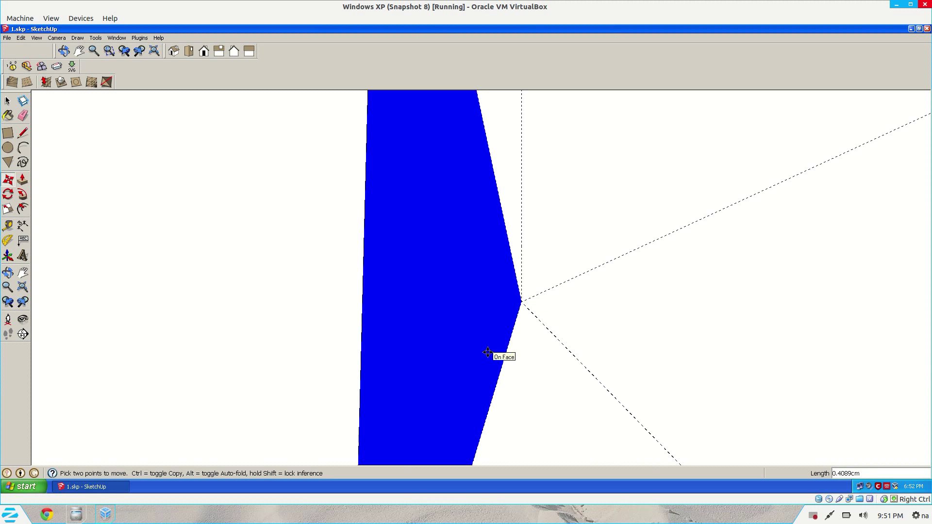
# Draw a line about 3.76 cm long from the inner vertex to the lower edge to fill the missing end faces.
pyautogui.press('o')
pyautogui.moveTo(496, 356); pyautogui.dragTo(266, 365)
pyautogui.scroll(-2, 265, 369)
pyautogui.press('space')
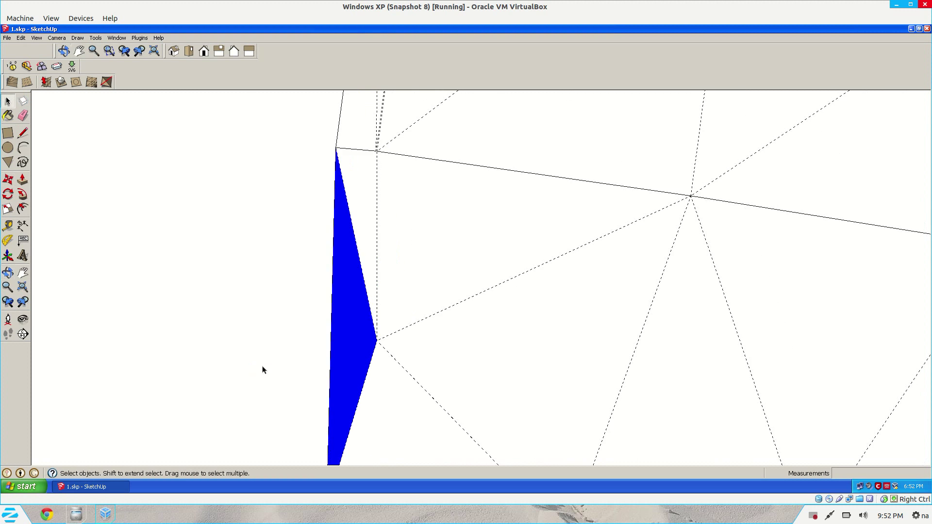
pyautogui.scroll(-4, 265, 377)
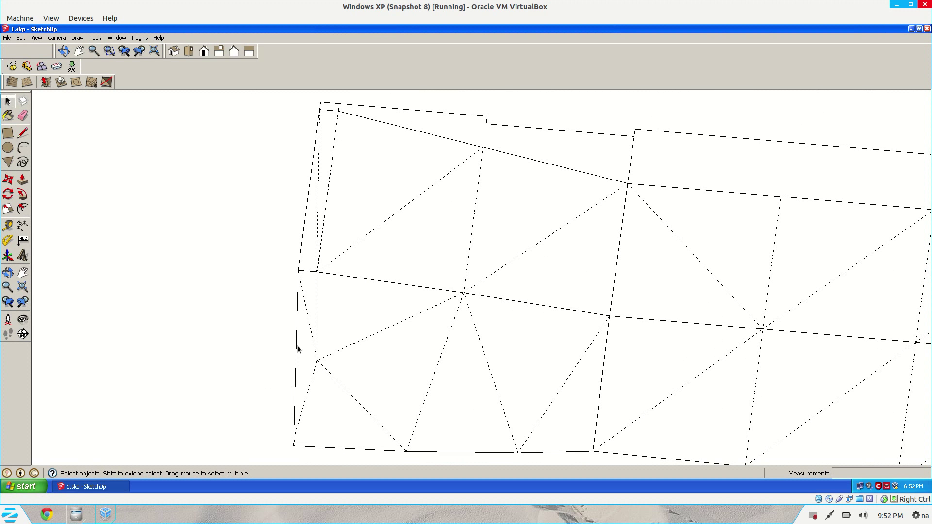
pyautogui.press('o')
pyautogui.moveTo(306, 364); pyautogui.dragTo(350, 267)
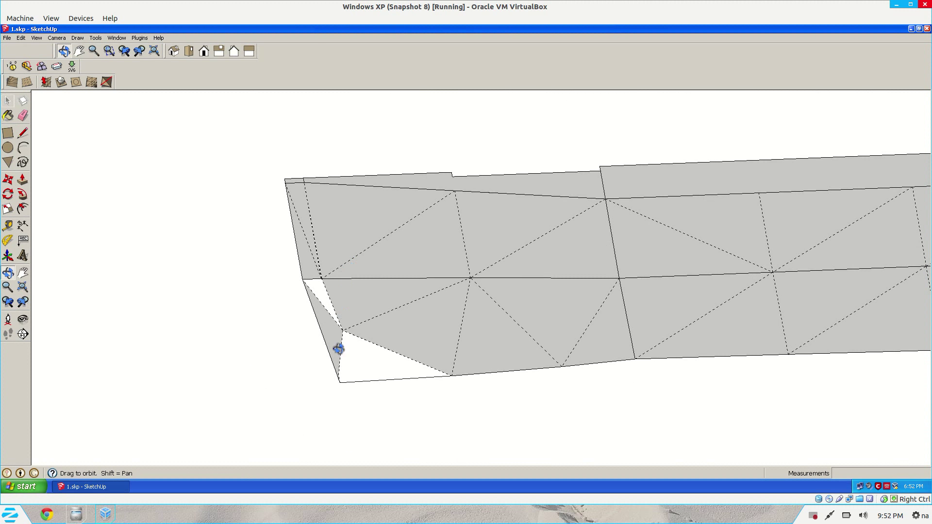
pyautogui.scroll(4, 344, 389)
pyautogui.press('l')
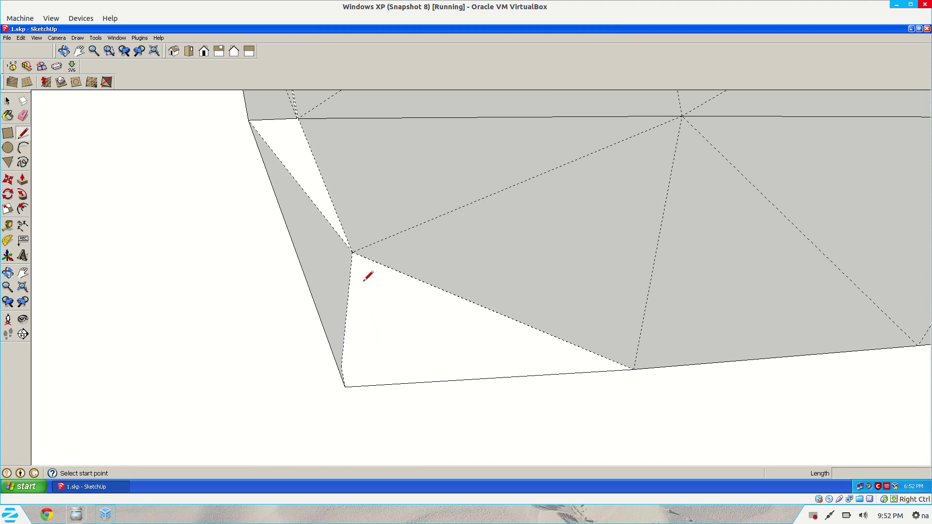
pyautogui.click(353, 251)
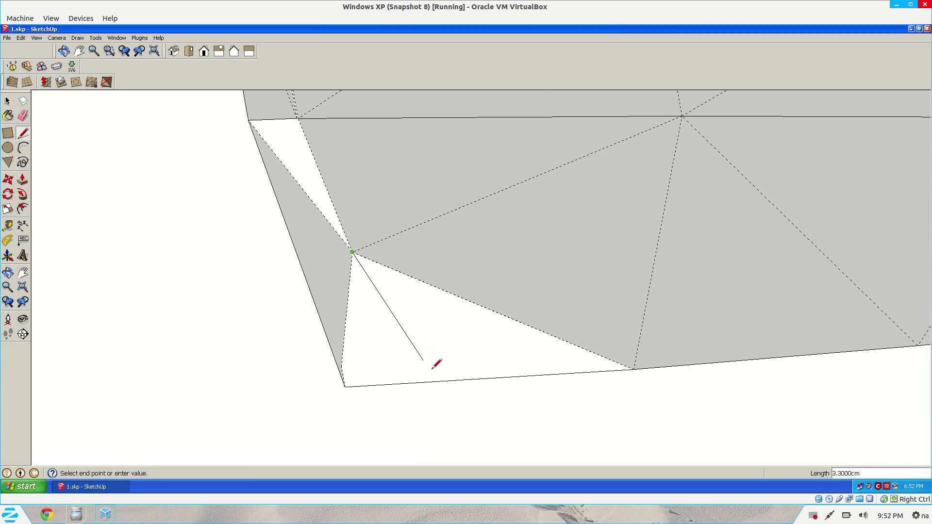
pyautogui.click(454, 380)
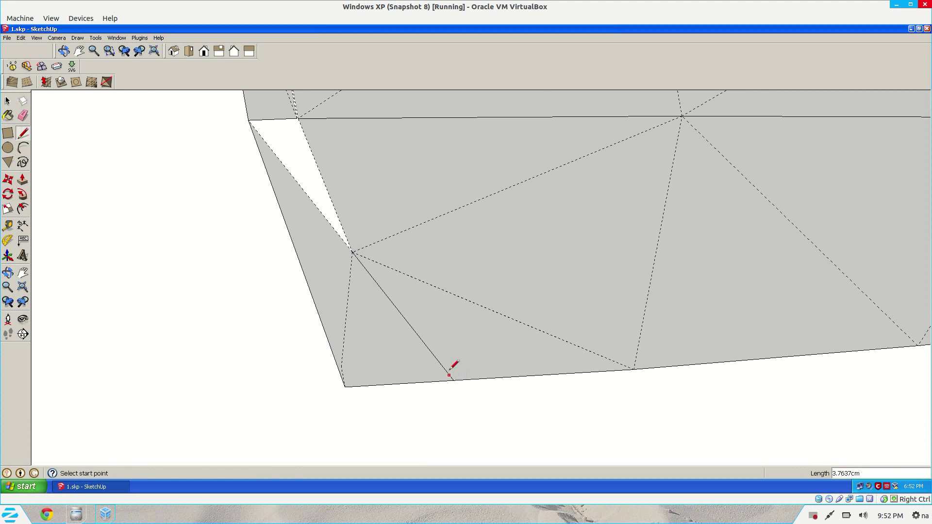
# Erase the extra line across the end faces and draw one about 3.74 cm long from the inner vertex to the seam corner, filling the triangular gap.
pyautogui.press('e')
pyautogui.click(427, 346)
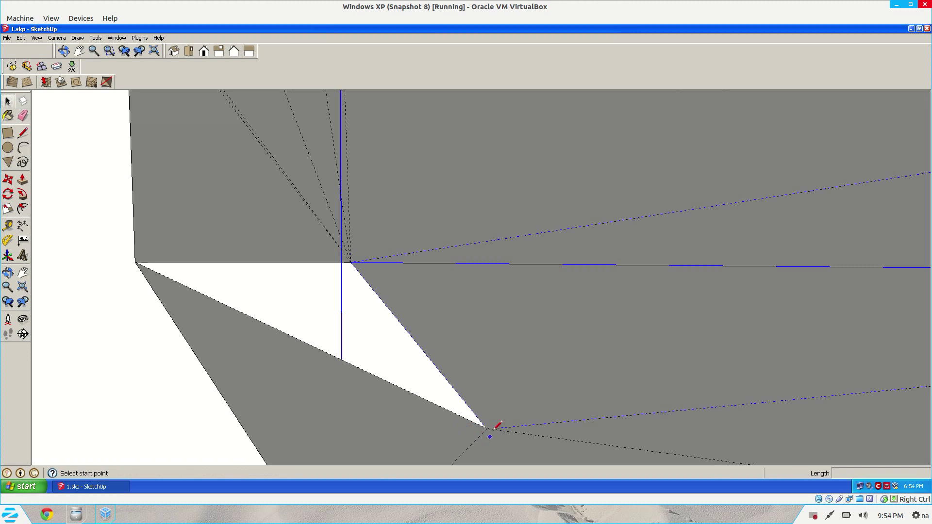
pyautogui.press('space')
pyautogui.click(281, 381)
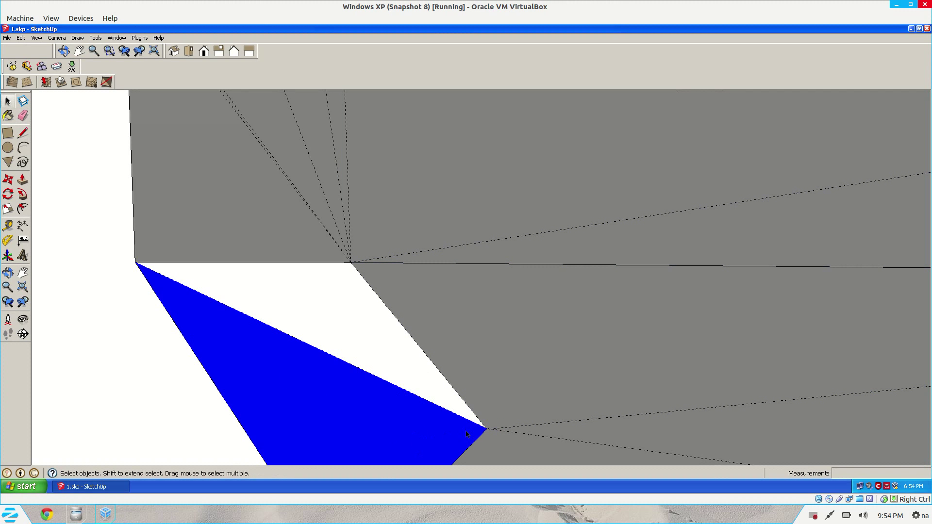
pyautogui.press('l')
pyautogui.click(487, 428)
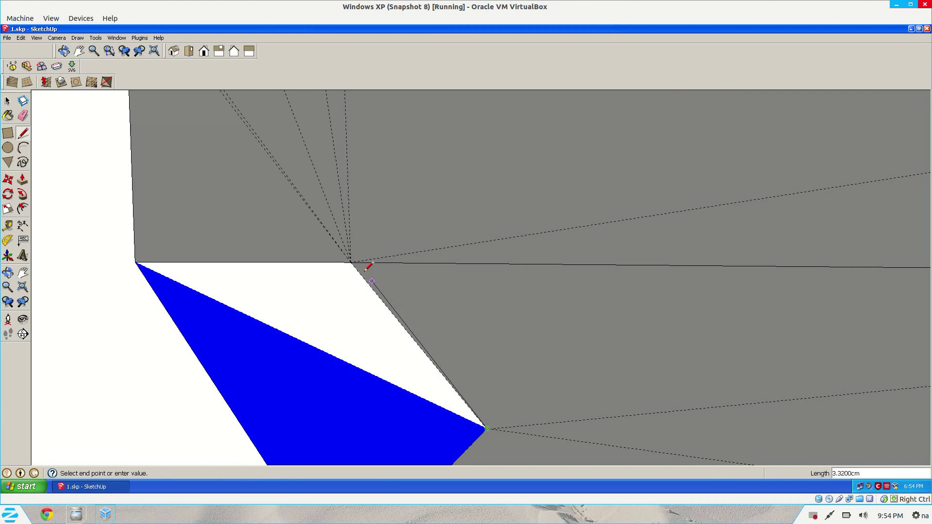
pyautogui.click(351, 262)
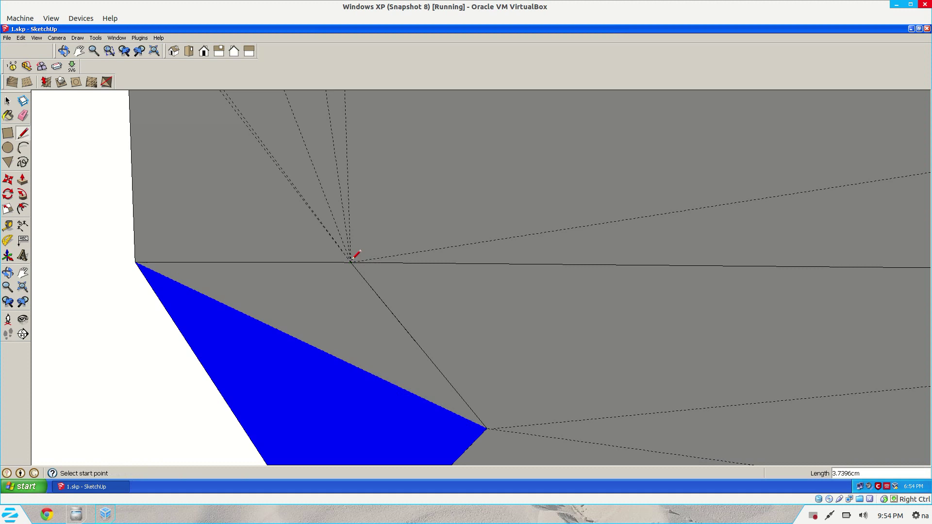
pyautogui.press('space')
pyautogui.scroll(-5, 298, 357)
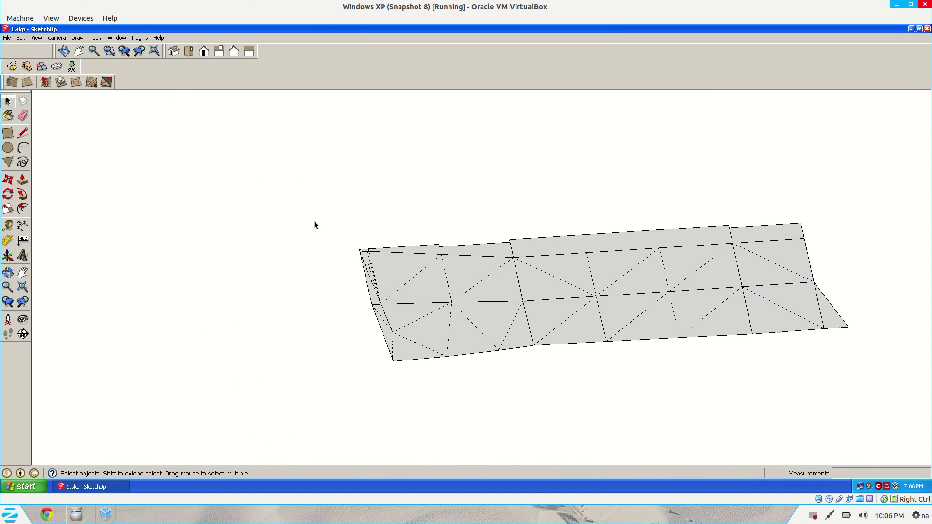
# Explode all the groups of the flattened half skin, including the nested ones in the narrow end section.
pyautogui.moveTo(304, 216); pyautogui.dragTo(887, 365)
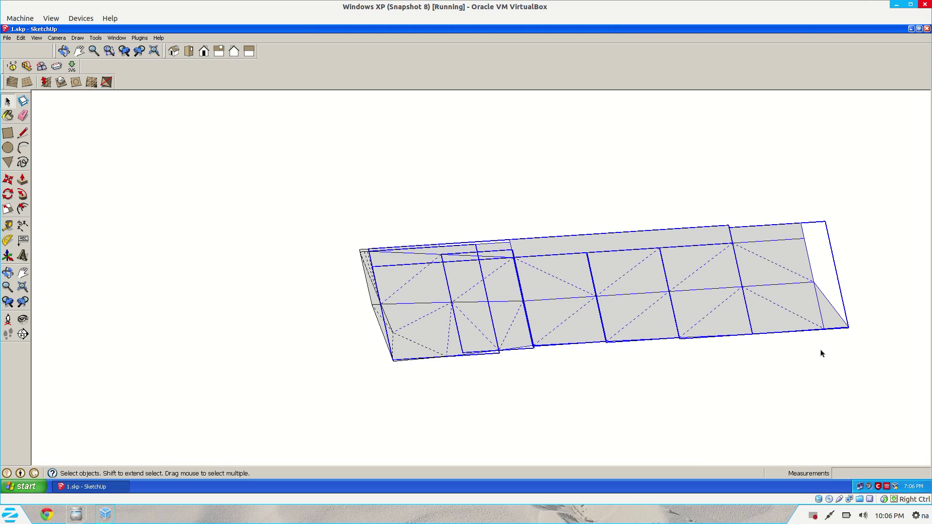
pyautogui.rightClick(630, 288)
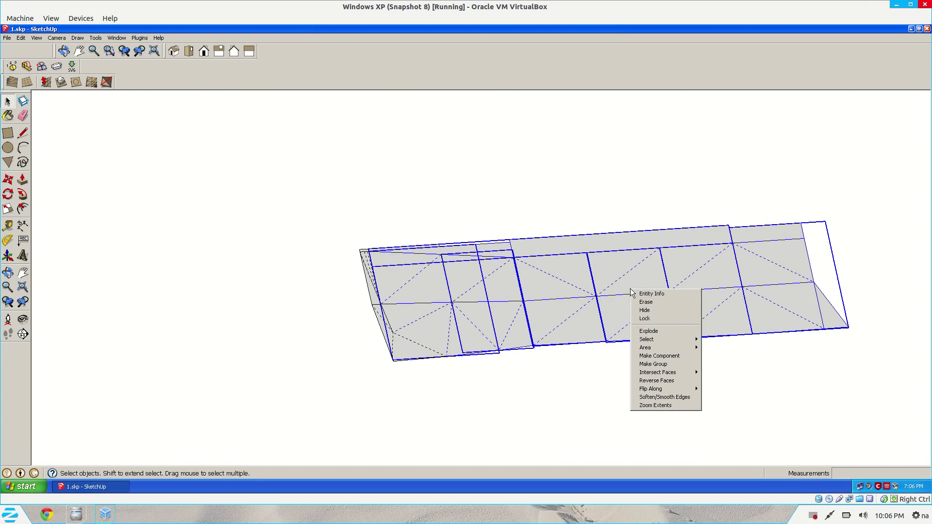
pyautogui.click(646, 330)
pyautogui.moveTo(325, 229); pyautogui.dragTo(524, 438)
pyautogui.rightClick(405, 344)
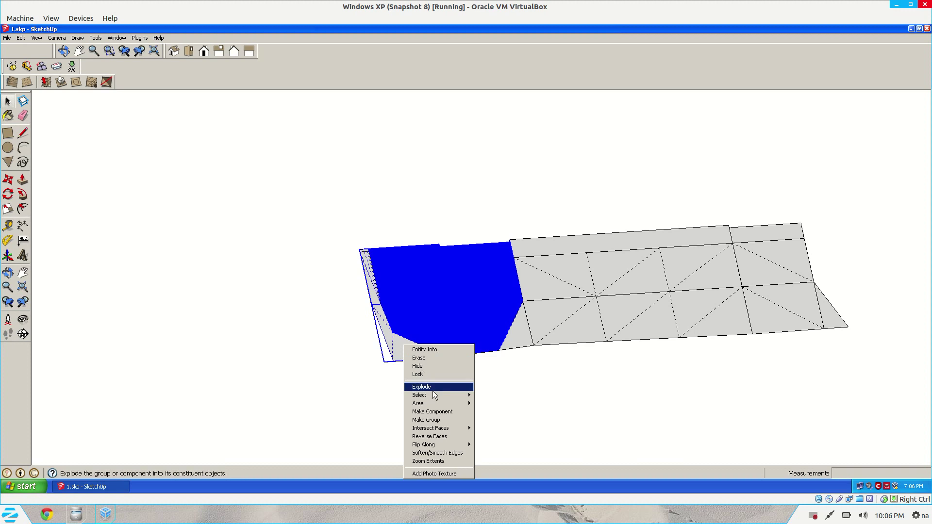
pyautogui.click(433, 389)
# Combine all loose edges and faces of the half skin into one group.
pyautogui.moveTo(296, 174); pyautogui.dragTo(908, 396)
pyautogui.rightClick(586, 316)
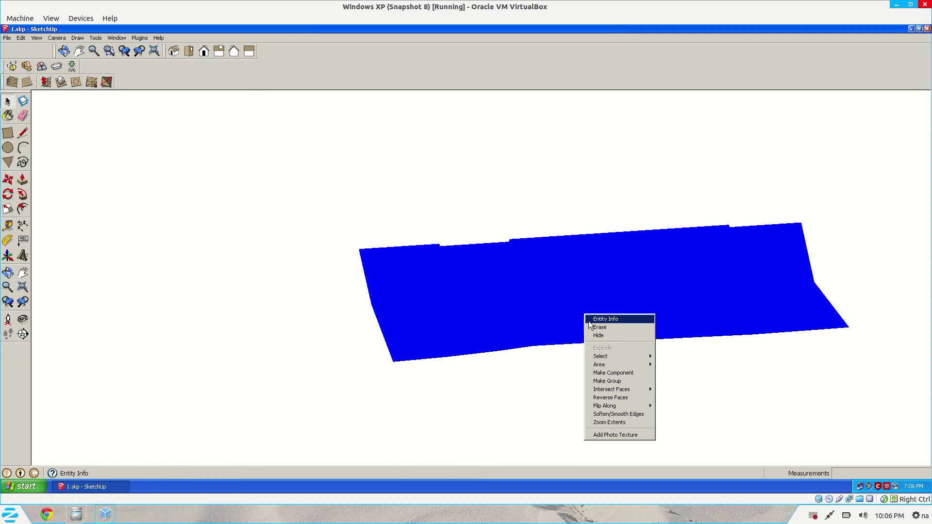
pyautogui.click(614, 381)
pyautogui.click(586, 379)
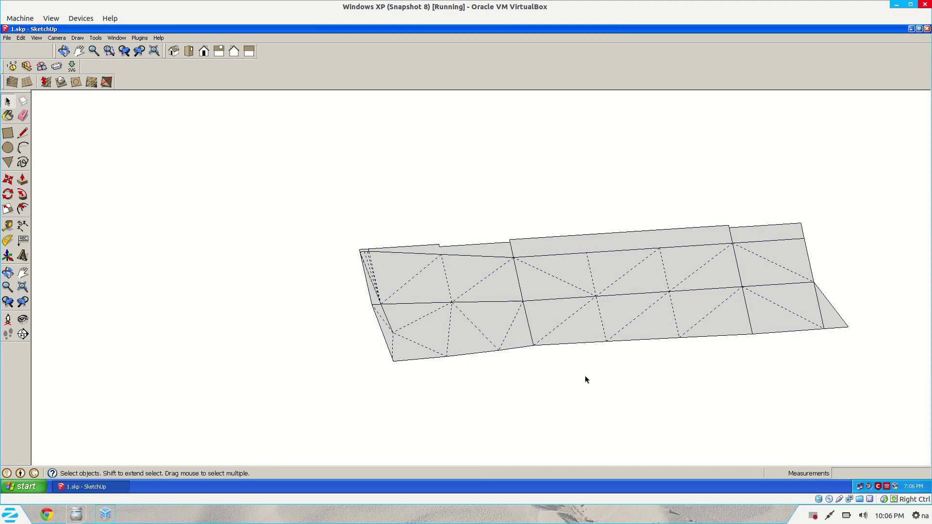
# Erase all the dashed triangulation edges and the extra end line inside the half-skin group, keeping the outline and section lines.
pyautogui.press('o')
pyautogui.moveTo(586, 379); pyautogui.dragTo(431, 278)
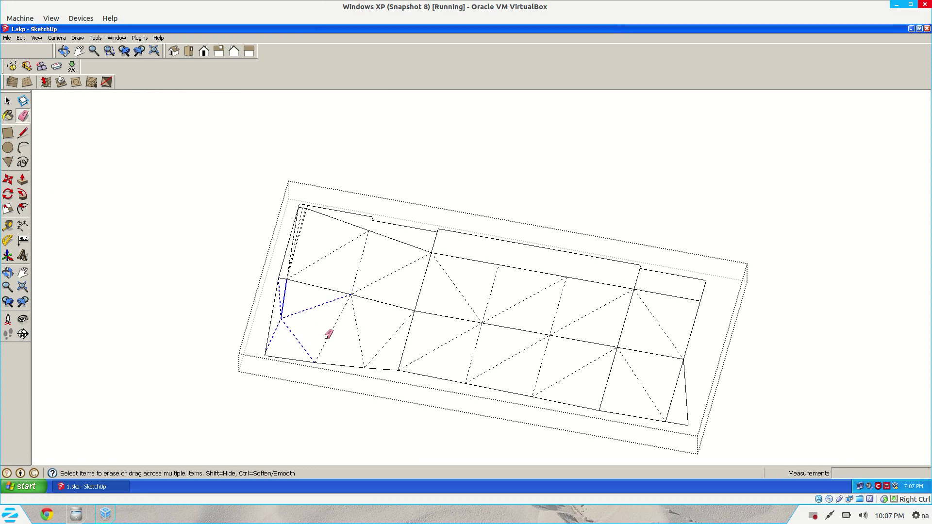
pyautogui.moveTo(387, 343); pyautogui.dragTo(372, 325)
pyautogui.moveTo(297, 266); pyautogui.dragTo(298, 262)
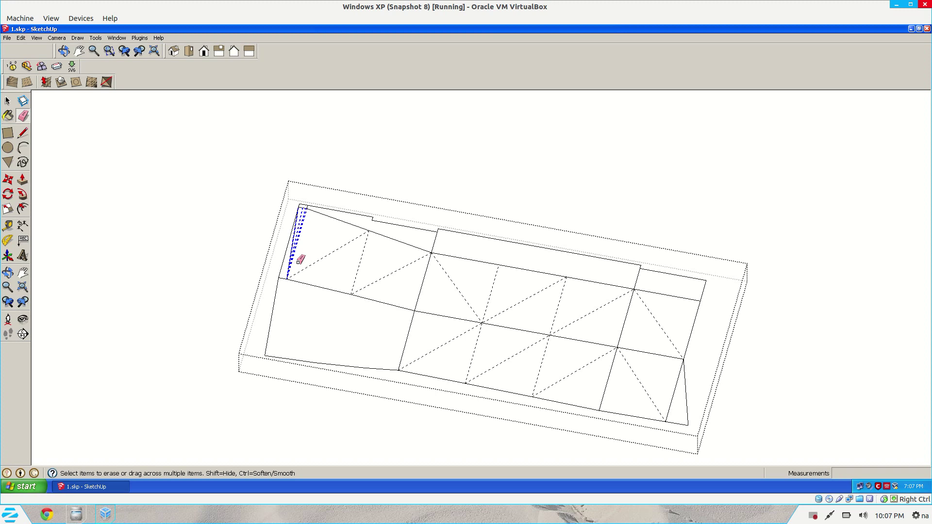
pyautogui.moveTo(373, 279); pyautogui.dragTo(452, 279)
pyautogui.moveTo(437, 340)
pyautogui.mouseDown()
pyautogui.moveTo(587, 375)
pyautogui.moveTo(536, 367)
pyautogui.mouseUp()
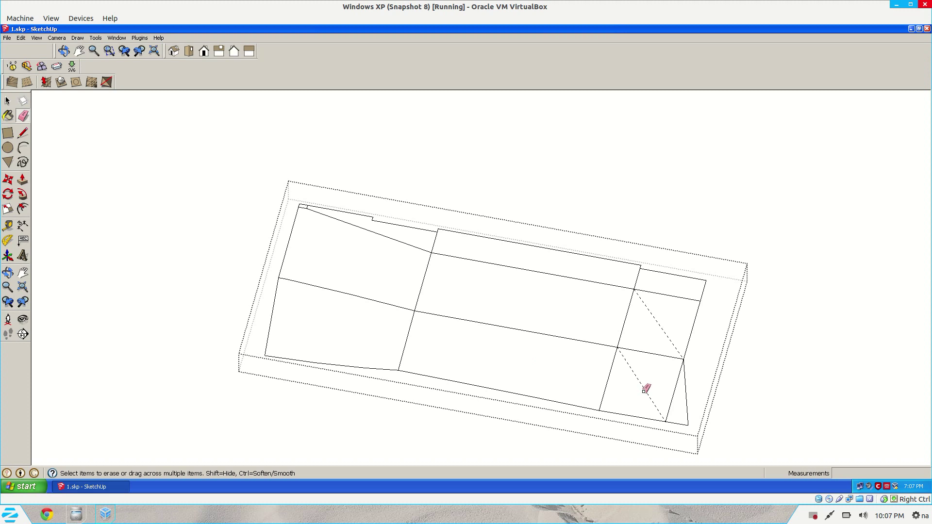
pyautogui.moveTo(644, 391); pyautogui.dragTo(667, 339)
pyautogui.click(668, 339)
pyautogui.press('space')
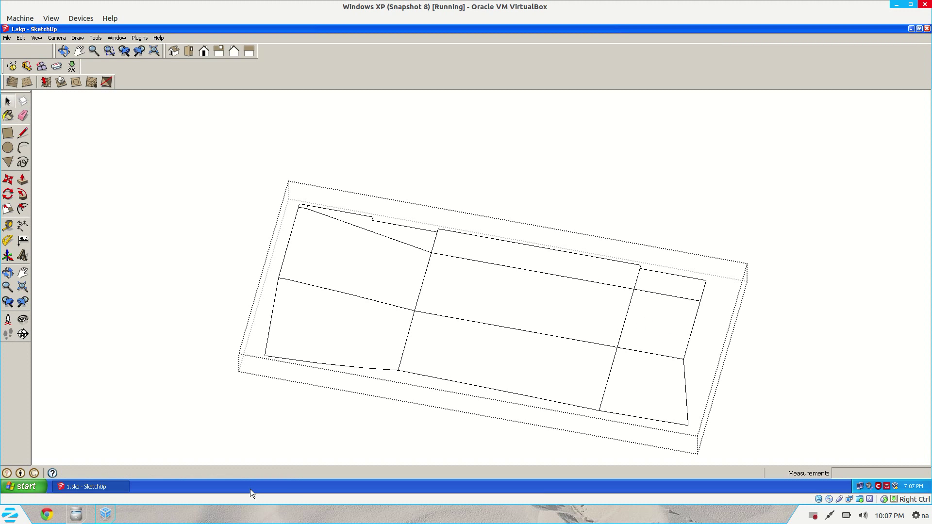
# Erase the short leftover edge at the narrow strip's end corner.
pyautogui.scroll(5, 286, 233)
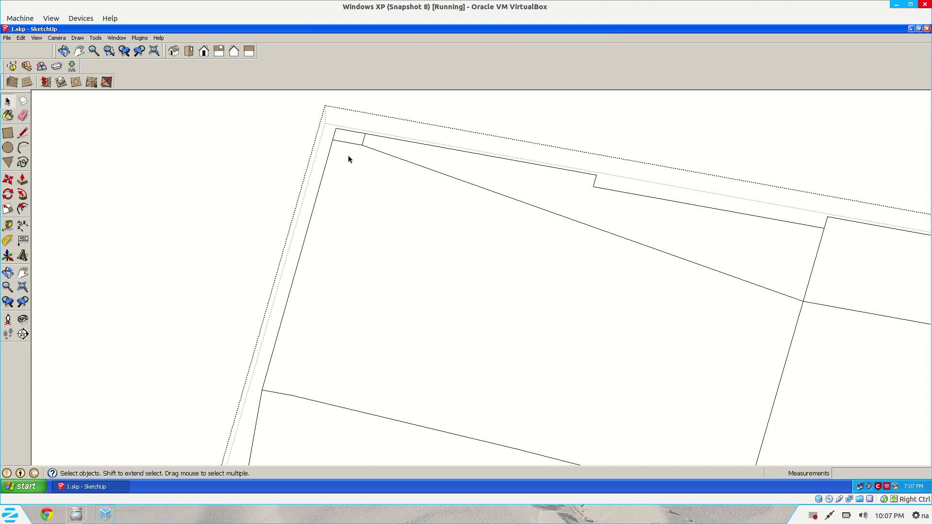
pyautogui.press('e')
pyautogui.scroll(-5, 462, 331)
pyautogui.press('o')
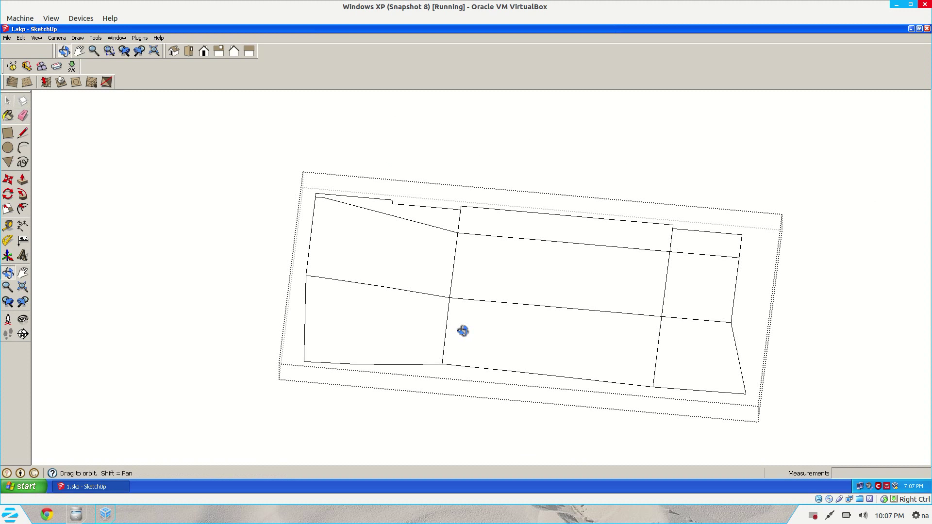
# Fill the missing faces of the end section with two diagonal lines, the first about 13.09 cm long, and erase both lines.
pyautogui.press('space')
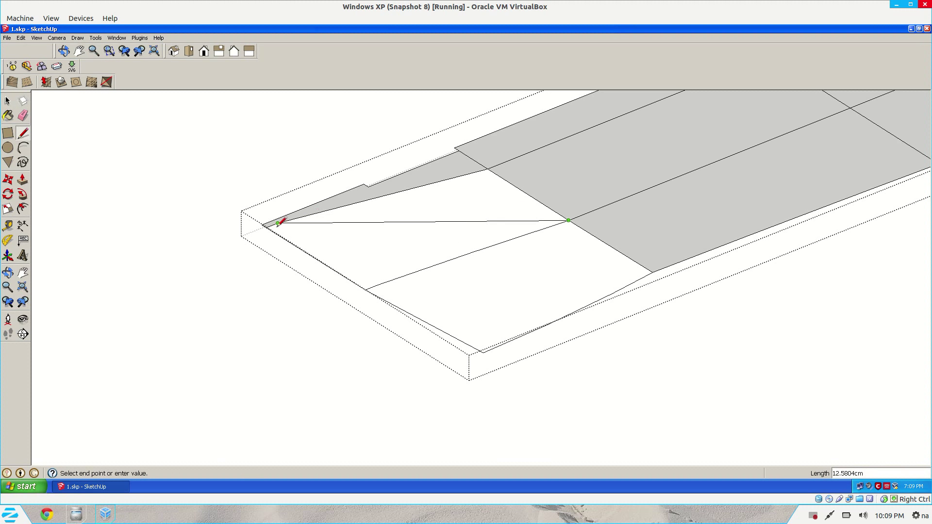
pyautogui.click(266, 227)
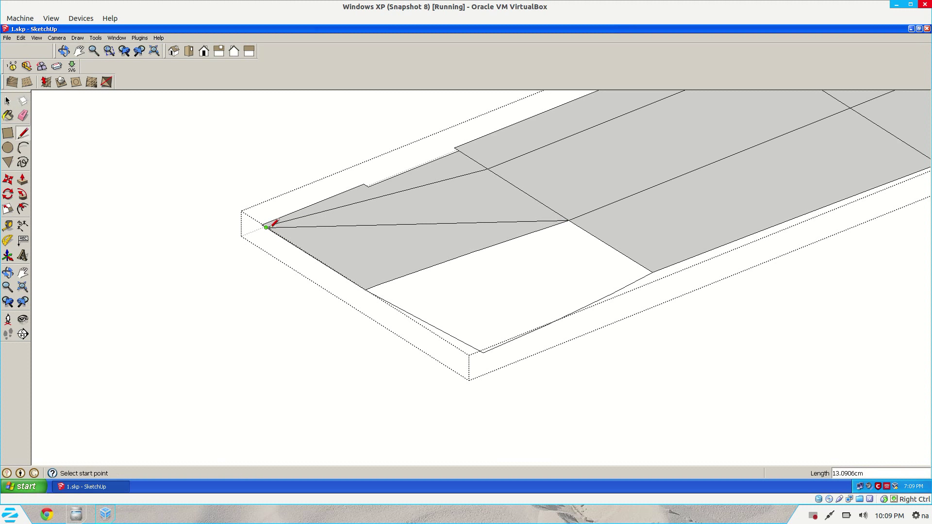
pyautogui.click(365, 289)
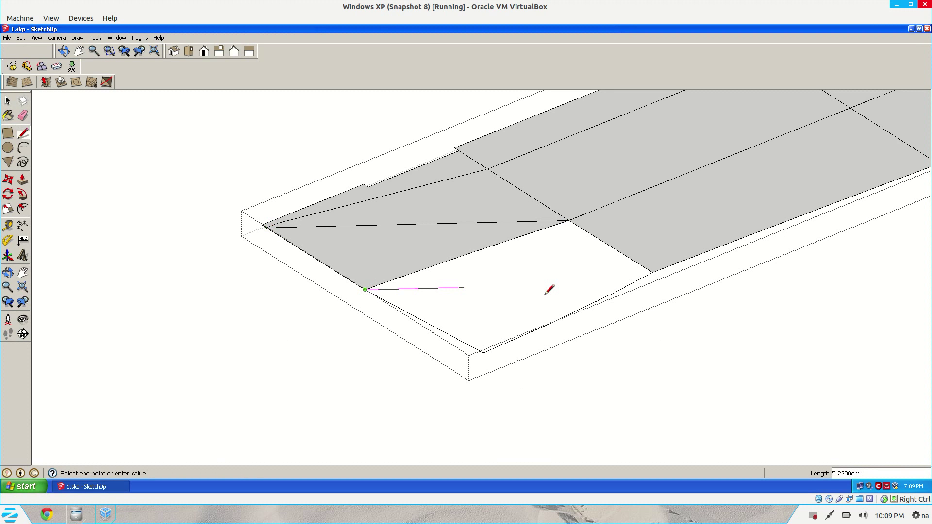
pyautogui.click(653, 272)
pyautogui.press('e')
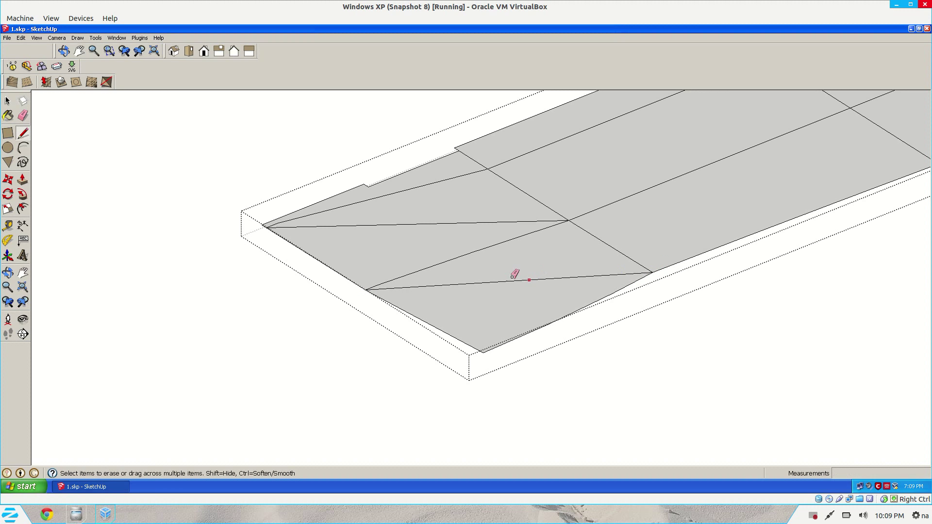
pyautogui.click(513, 277)
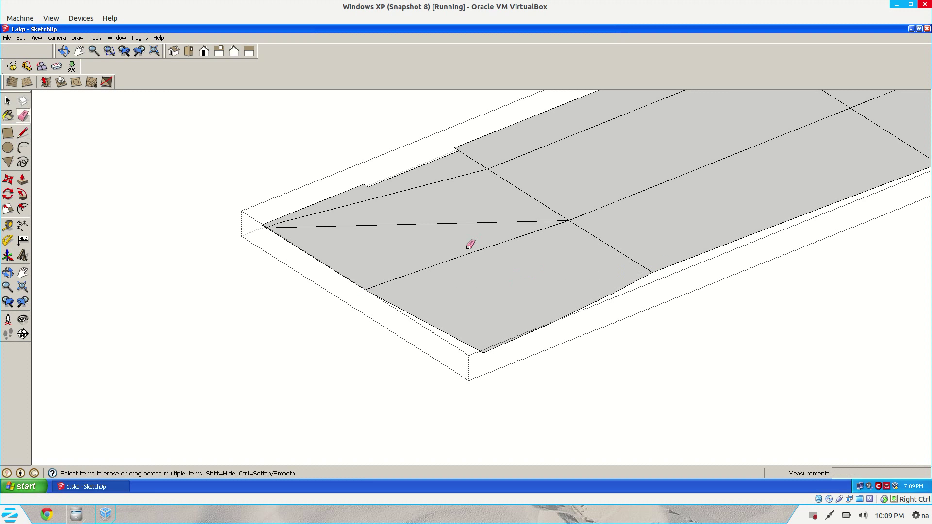
pyautogui.click(438, 219)
pyautogui.press('space')
# Copy the half-skin group and place the copy beside the original.
pyautogui.scroll(-6, 326, 344)
pyautogui.tripleClick(455, 266)
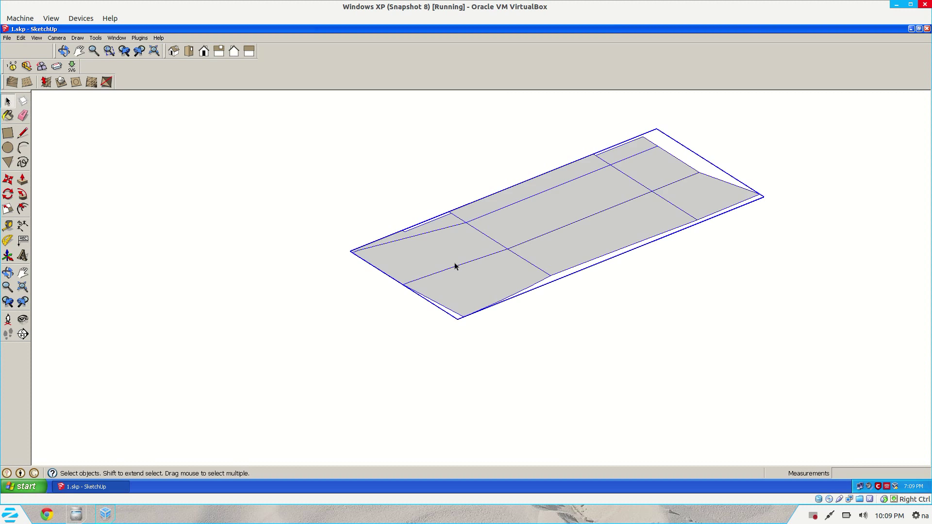
pyautogui.scroll(-3, 455, 266)
pyautogui.hotkey('ctrl', 'c')
pyautogui.hotkey('ctrl', 'v')
pyautogui.click(346, 243)
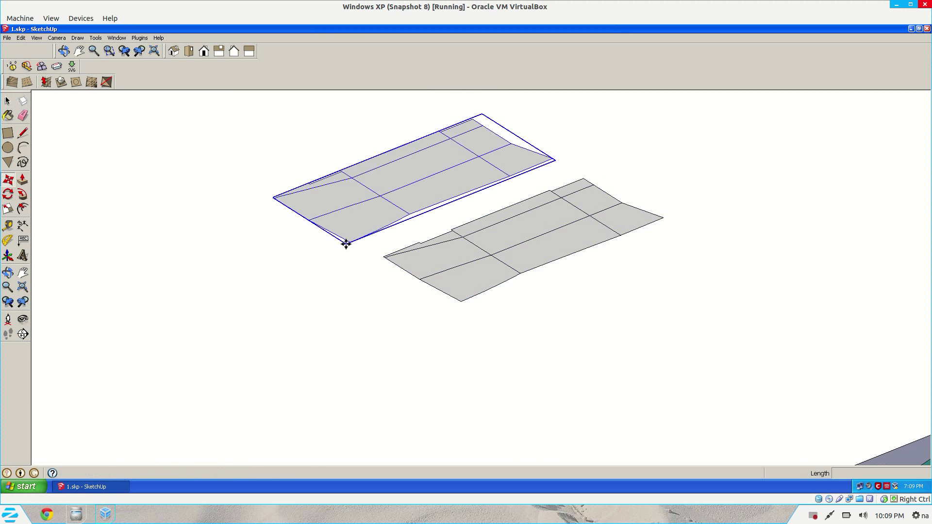
# Flip the copied half skin so it mirrors the original.
pyautogui.press('m')
pyautogui.press('space')
pyautogui.rightClick(343, 216)
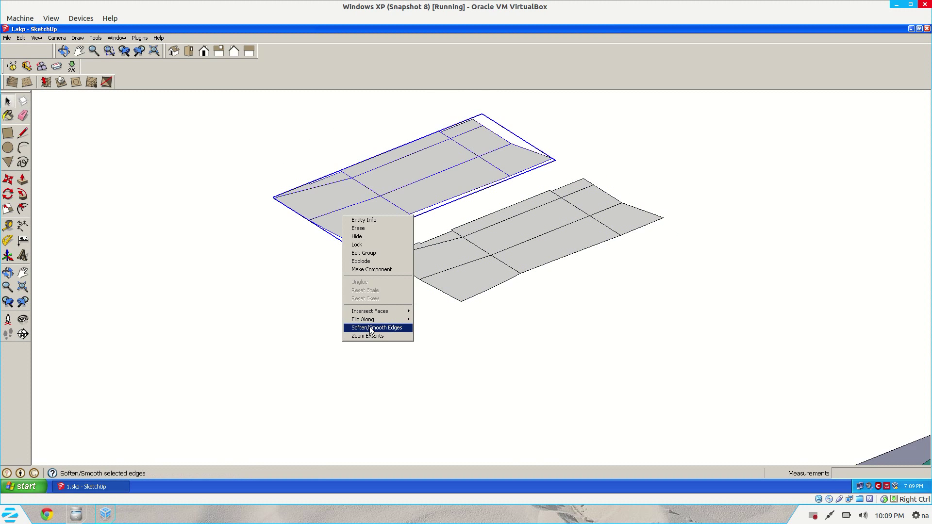
pyautogui.moveTo(379, 319)
pyautogui.click(438, 328)
# Move the mirrored half by its end corner onto the original half's matching corner so both join along the centre seam.
pyautogui.moveTo(439, 328); pyautogui.dragTo(403, 291, button='middle')
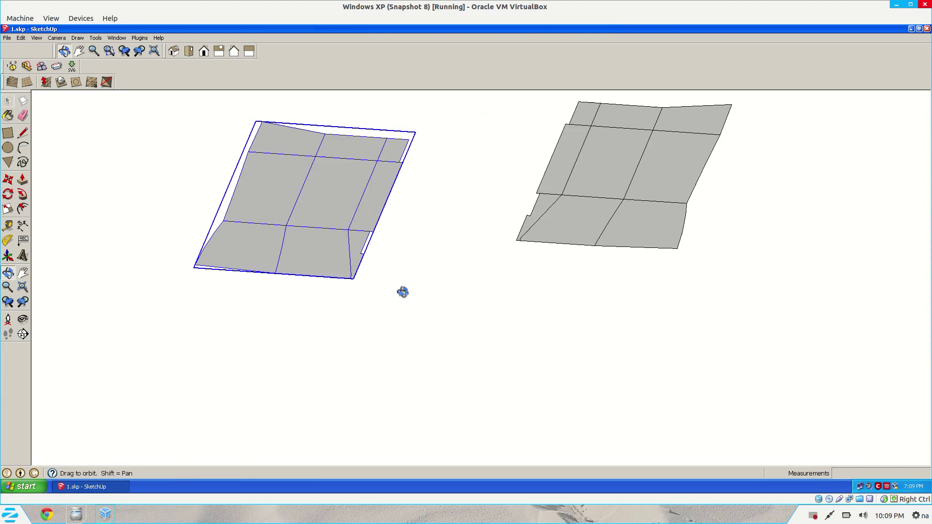
pyautogui.scroll(3, 396, 284)
pyautogui.click(602, 207)
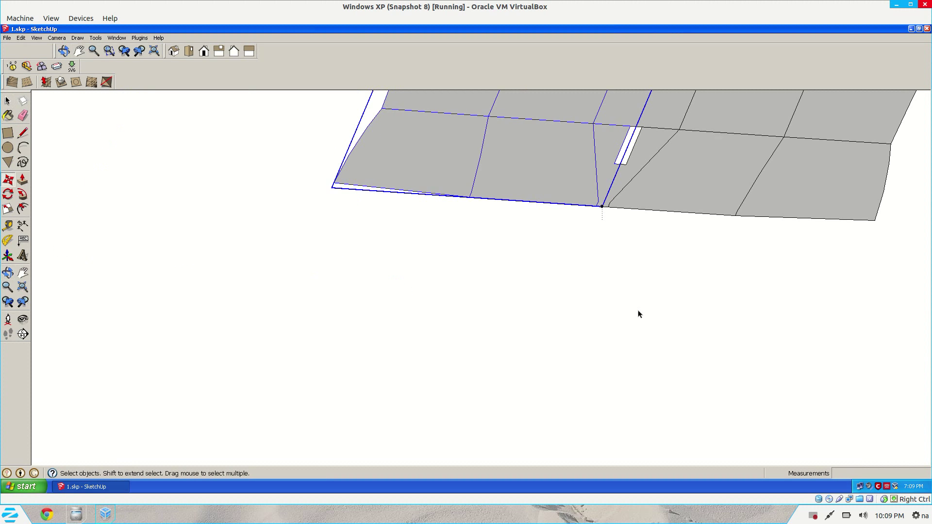
pyautogui.click(638, 314)
pyautogui.scroll(-3, 639, 314)
# In top view, explode both skin halves and combine them into a single group.
pyautogui.moveTo(638, 314); pyautogui.dragTo(501, 349, button='middle')
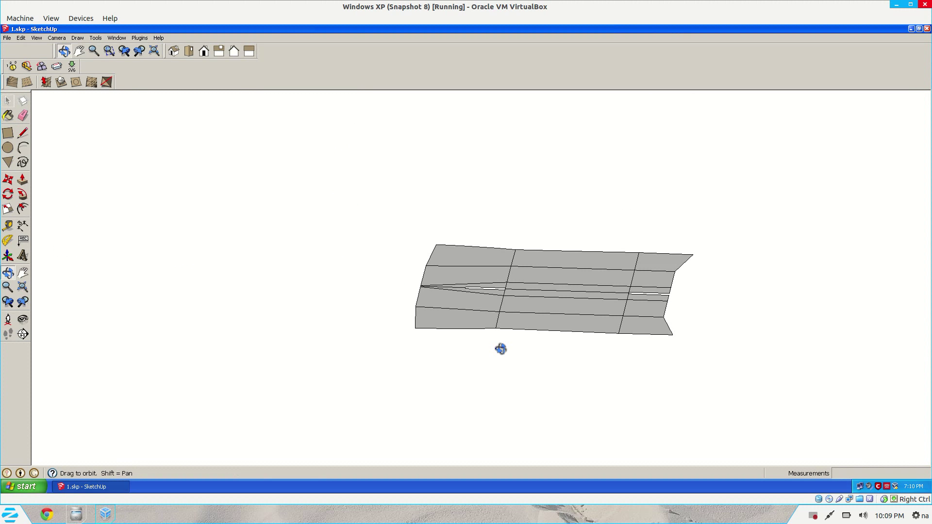
pyautogui.moveTo(540, 351); pyautogui.dragTo(494, 370)
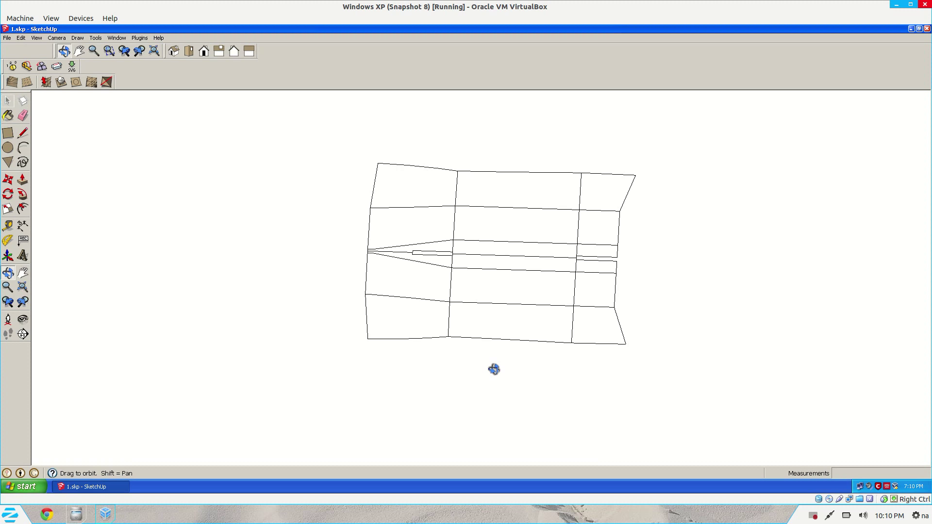
pyautogui.press('space')
pyautogui.press('F2')
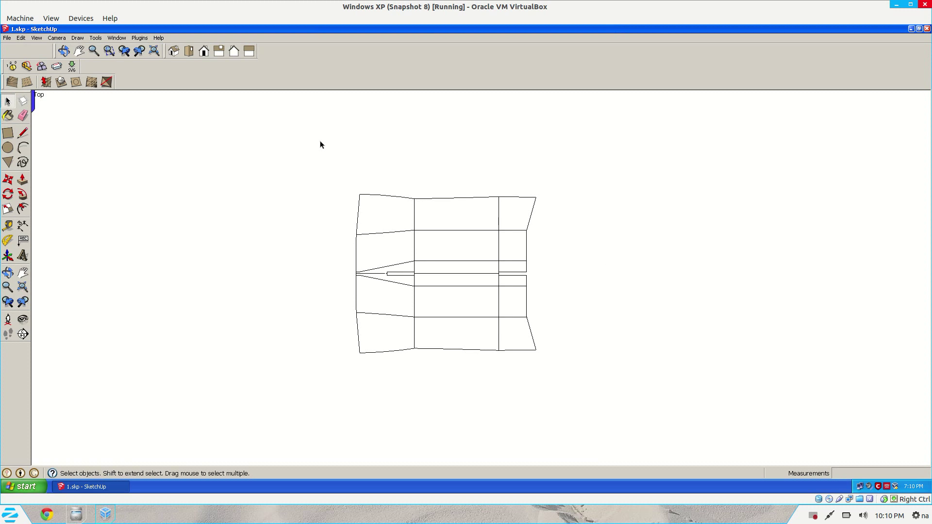
pyautogui.rightClick(462, 318)
pyautogui.click(495, 387)
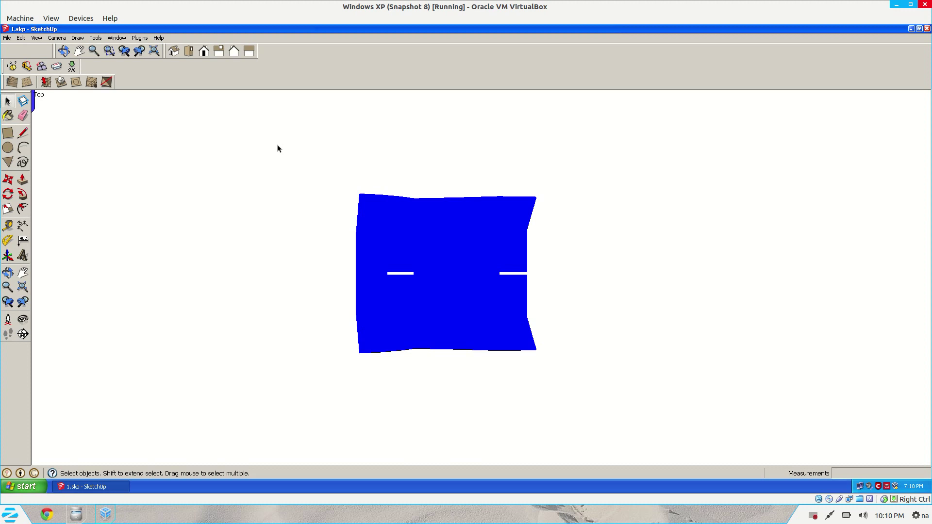
pyautogui.click(441, 355)
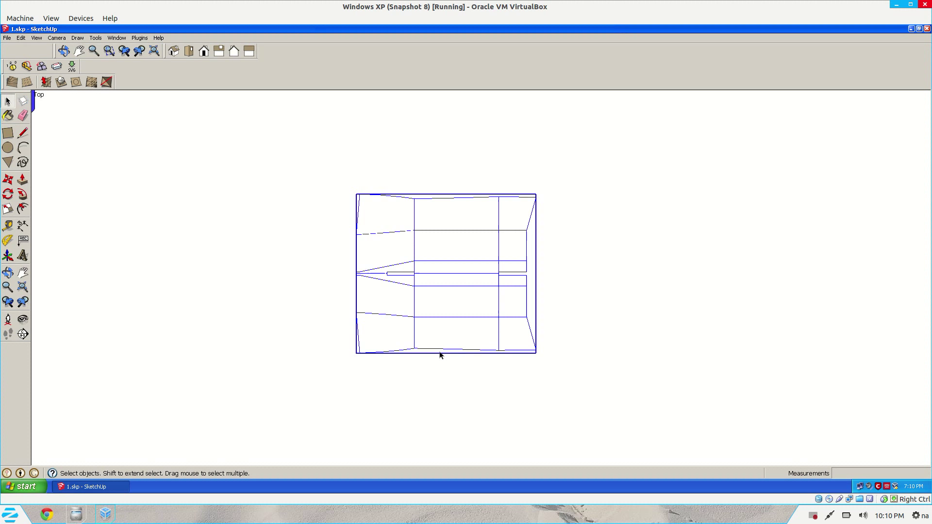
# Open the combined group and extrude the outer face of the nearer half's end section by 0.635 cm.
pyautogui.press('space')
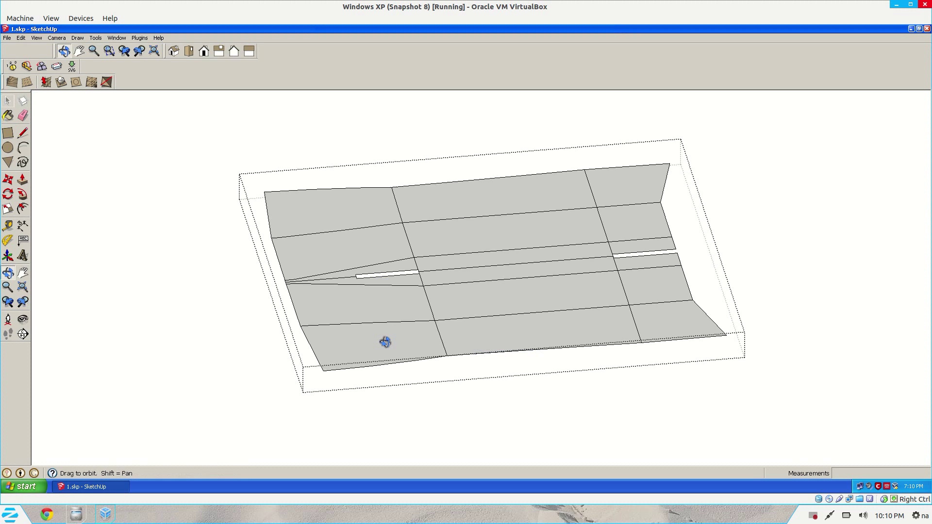
pyautogui.press('p')
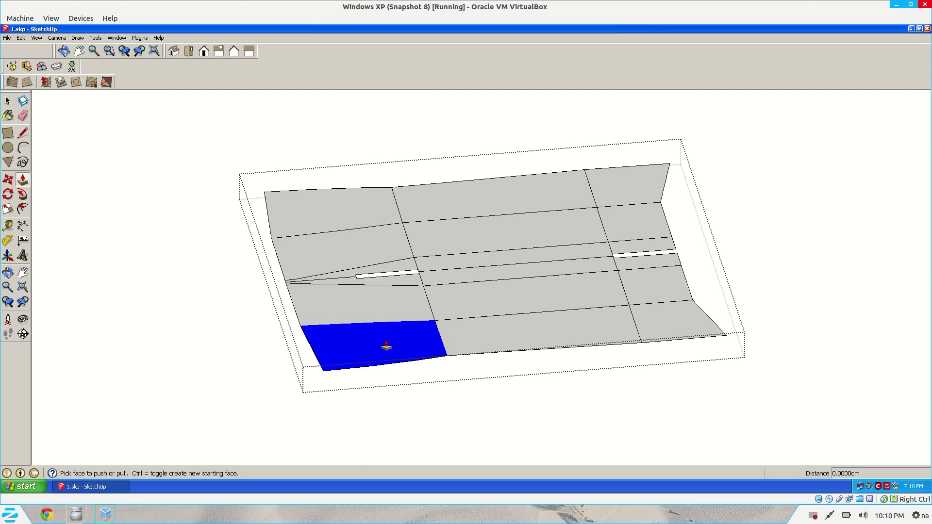
pyautogui.click(382, 342)
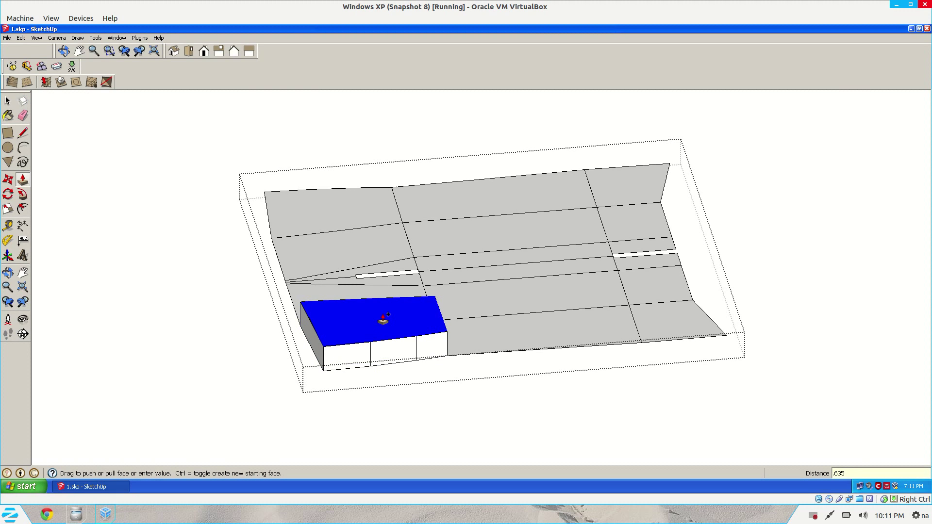
pyautogui.click(383, 319)
pyautogui.press('o')
pyautogui.scroll(5, 377, 356)
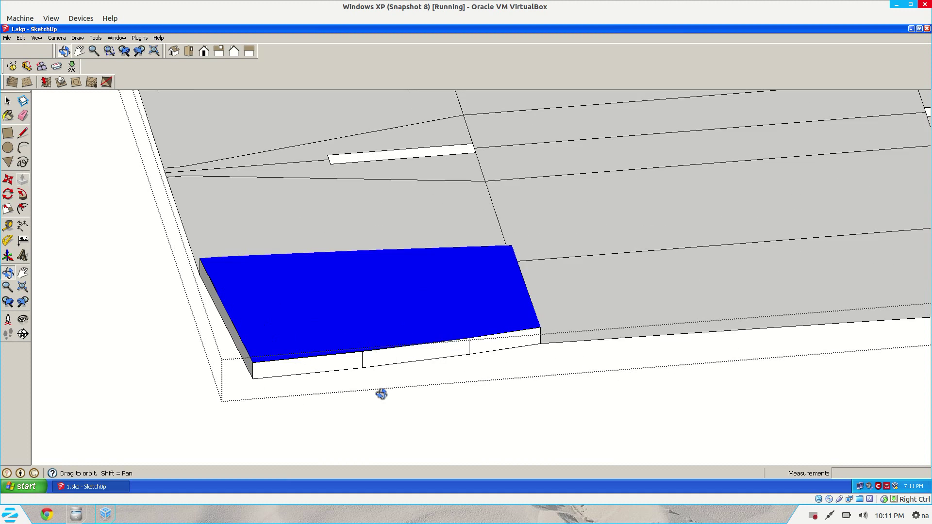
# Try to extrude the corner section at the near edge's opposite end without keeping its starting face, and inspect its underside.
pyautogui.moveTo(371, 351); pyautogui.dragTo(296, 344)
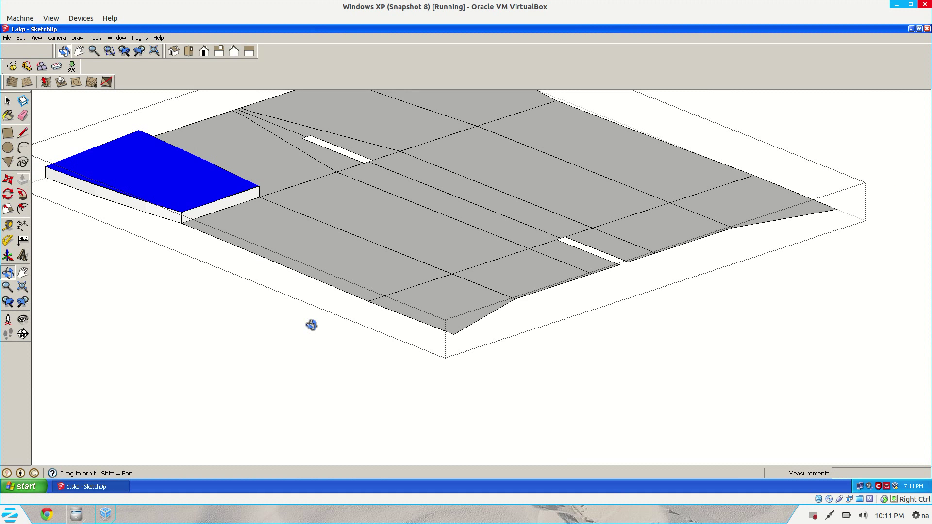
pyautogui.press('space')
pyautogui.press('o')
pyautogui.scroll(4, 337, 389)
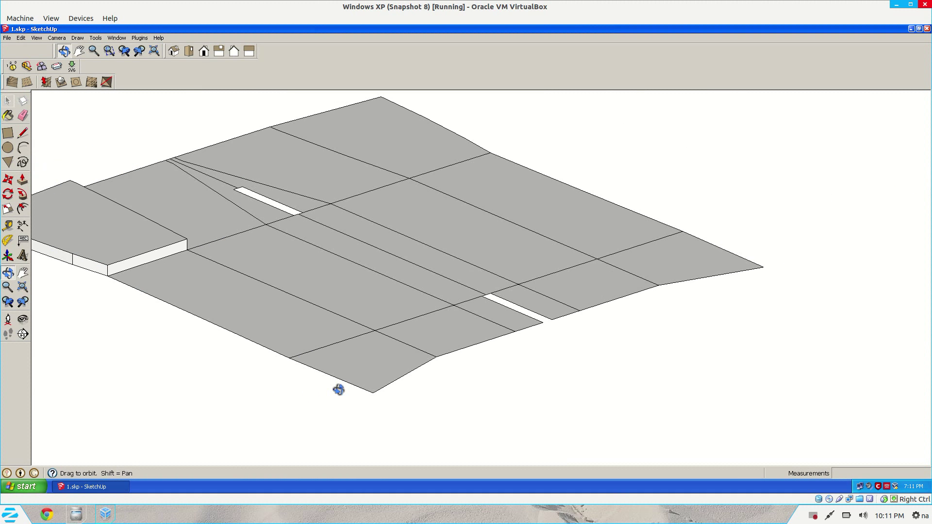
pyautogui.press('p')
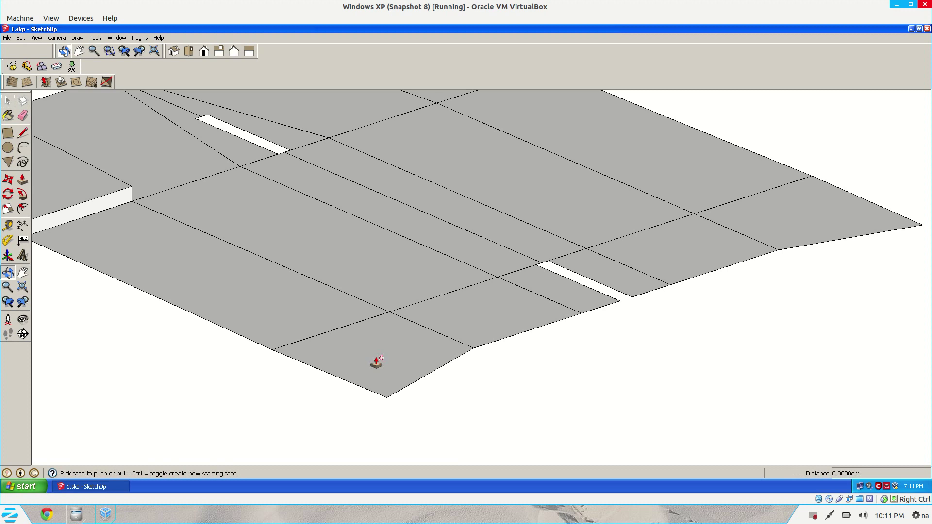
pyautogui.doubleClick(379, 348)
pyautogui.hotkey('ctrl', 'a')
pyautogui.press('p')
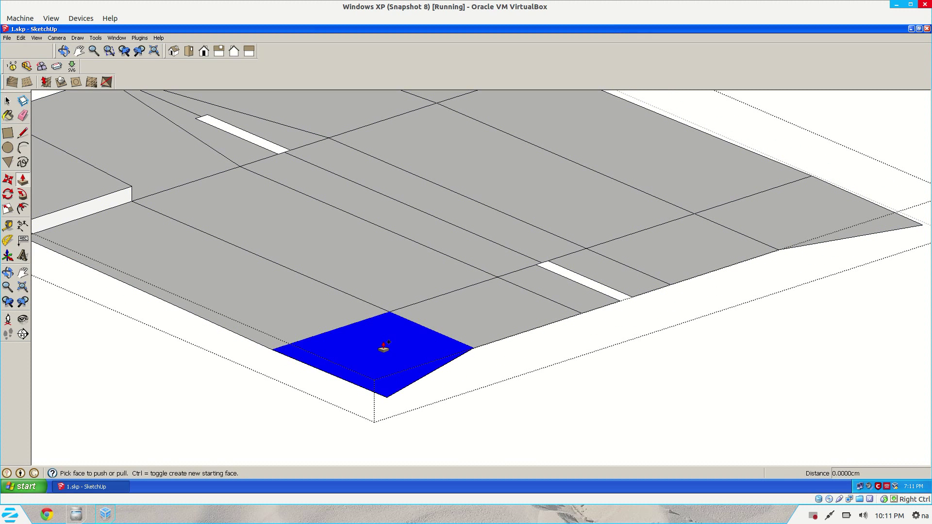
pyautogui.moveTo(382, 349); pyautogui.dragTo(380, 311)
pyautogui.press('o')
pyautogui.moveTo(406, 380)
pyautogui.mouseDown()
pyautogui.moveTo(390, 297)
pyautogui.moveTo(407, 350)
pyautogui.moveTo(407, 304)
pyautogui.moveTo(416, 368)
pyautogui.mouseUp()
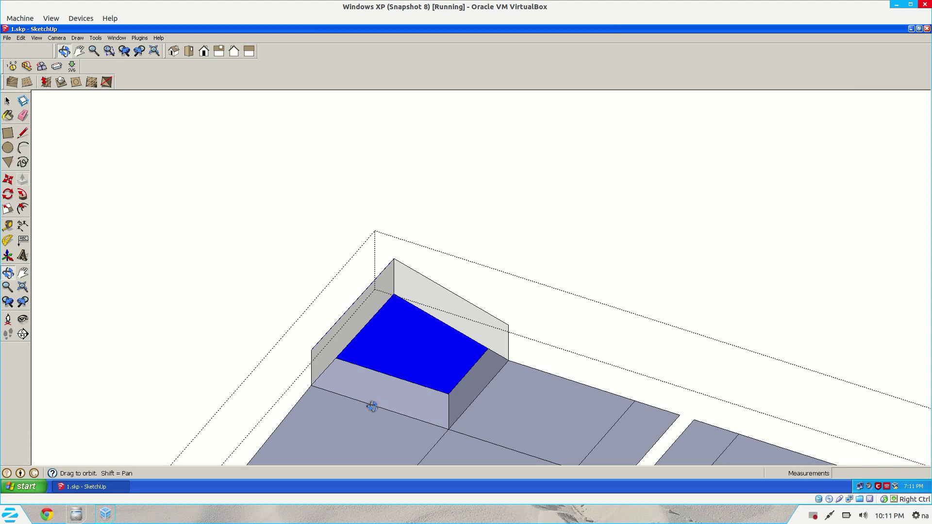
pyautogui.press('space')
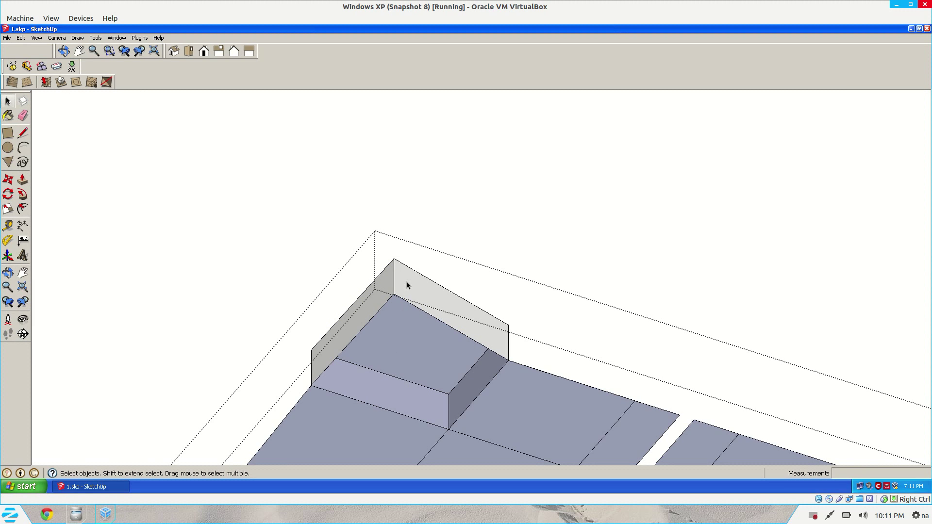
pyautogui.moveTo(407, 286); pyautogui.dragTo(424, 370, button='middle')
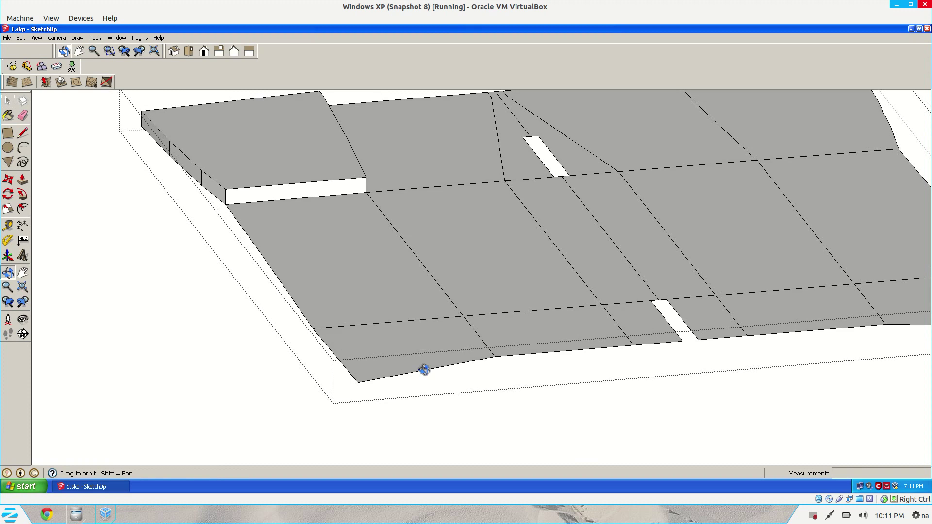
# Extrude the same corner section of the skin by 0.635 cm, creating a new starting face.
pyautogui.press('p')
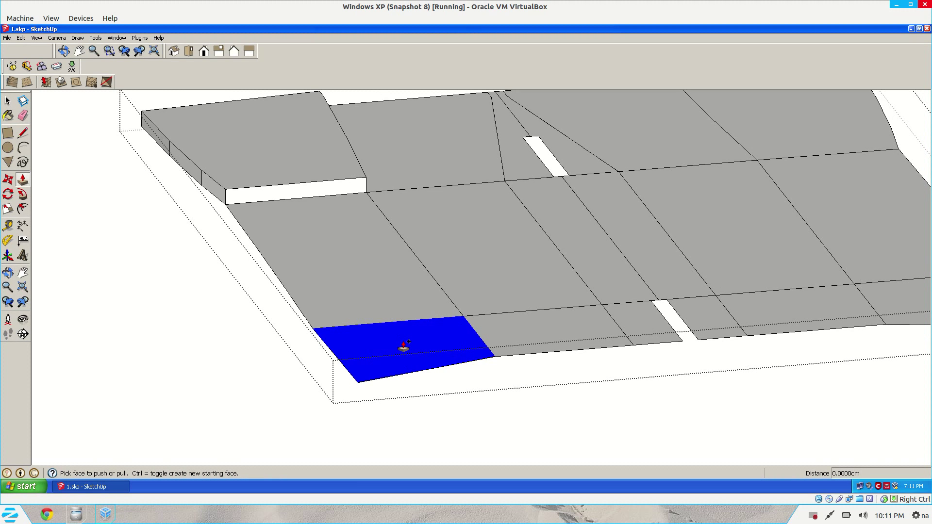
pyautogui.click(403, 345)
pyautogui.write('.')
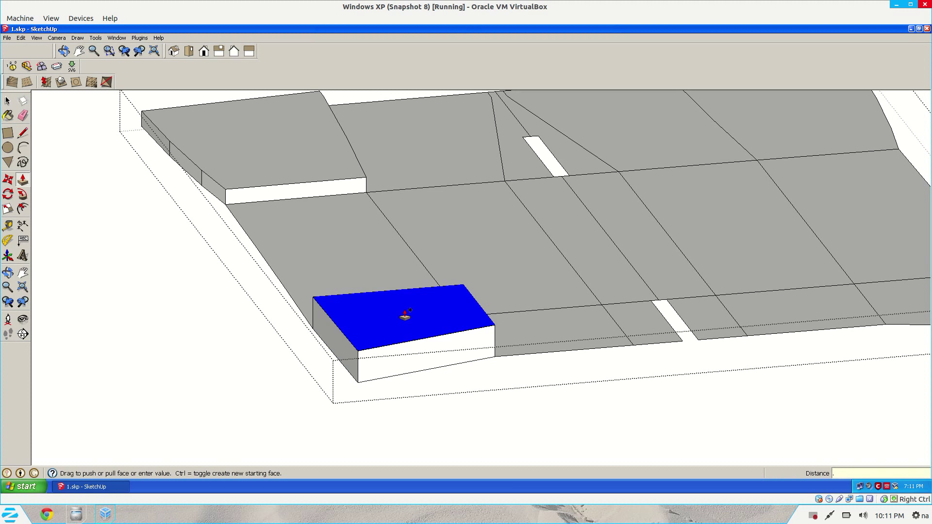
pyautogui.write('635')
pyautogui.press('Return')
# Extrude the middle section between the two raised end sections up to their height, keeping its starting face.
pyautogui.moveTo(405, 316); pyautogui.dragTo(434, 308, button='middle')
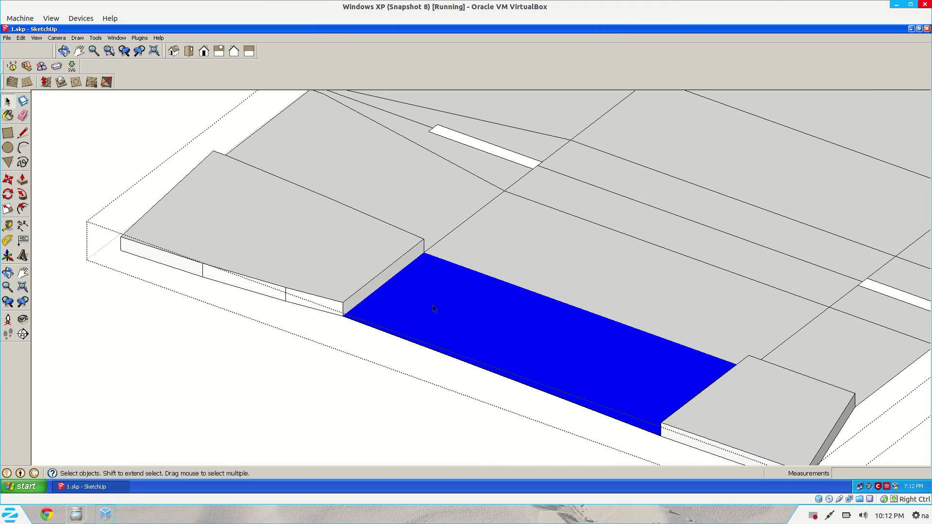
pyautogui.press('p')
pyautogui.click(434, 308)
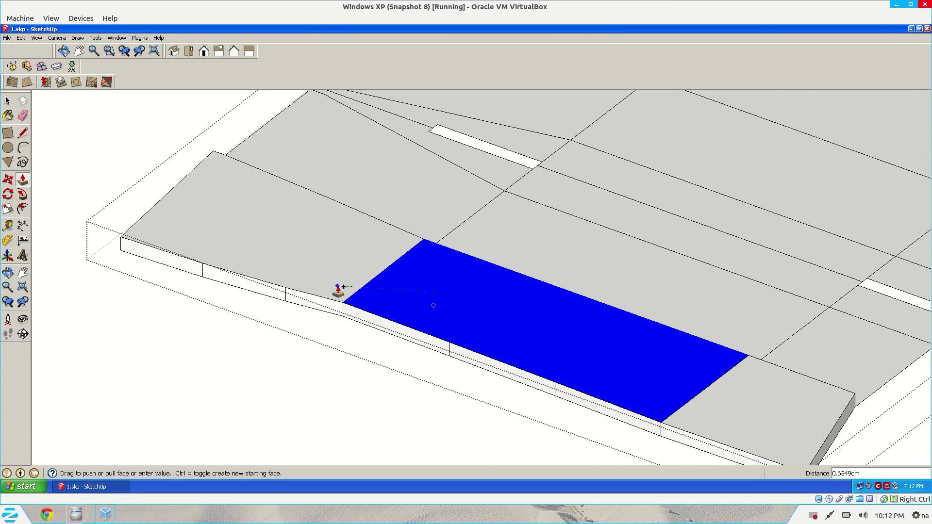
pyautogui.click(338, 291)
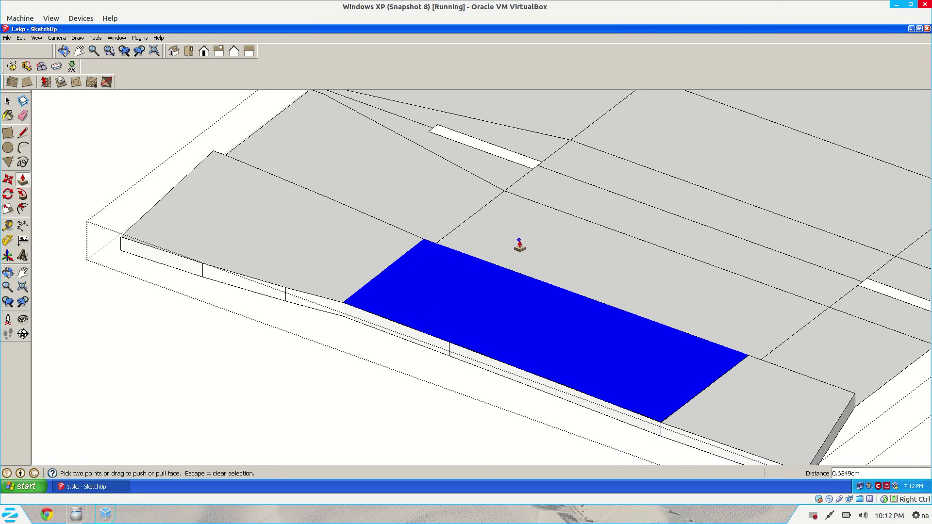
pyautogui.click(519, 245)
pyautogui.press('ctrl')
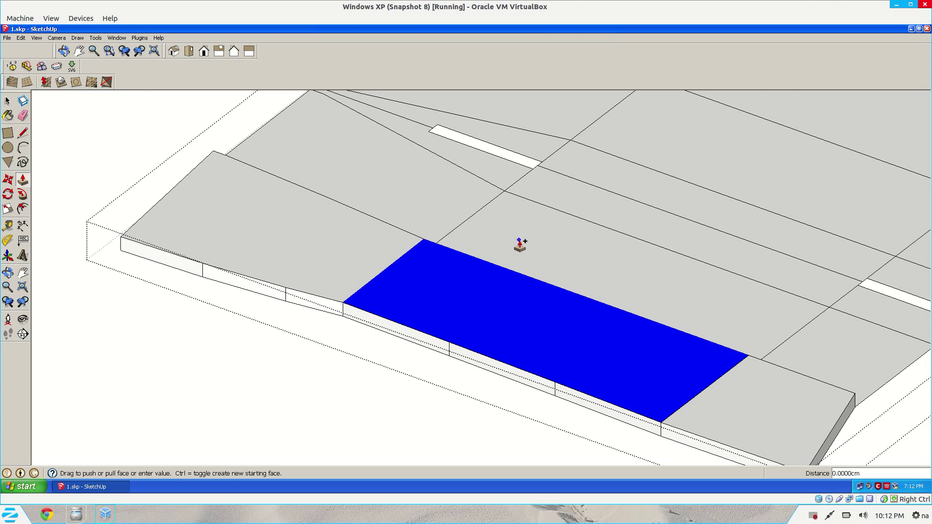
pyautogui.click(522, 243)
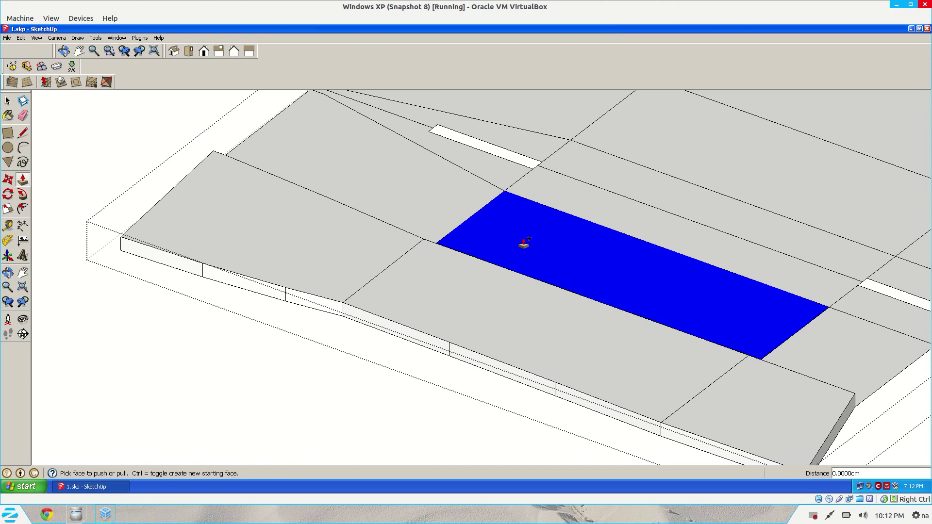
# Extrude the adjoining row's end section level with the raised edge row, and repeat the 0.635 cm extrusion on its middle section.
pyautogui.moveTo(525, 243); pyautogui.dragTo(363, 391, button='middle')
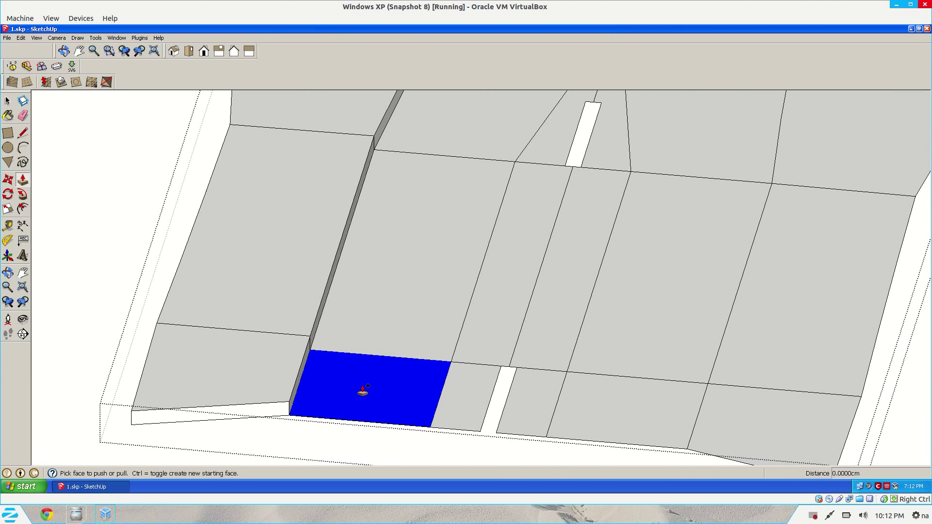
pyautogui.moveTo(363, 391); pyautogui.dragTo(334, 319)
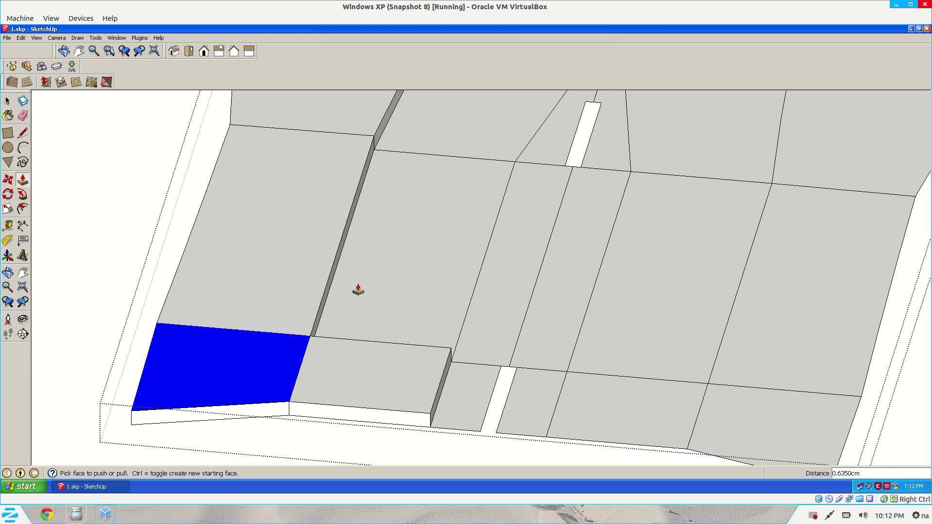
pyautogui.doubleClick(358, 290)
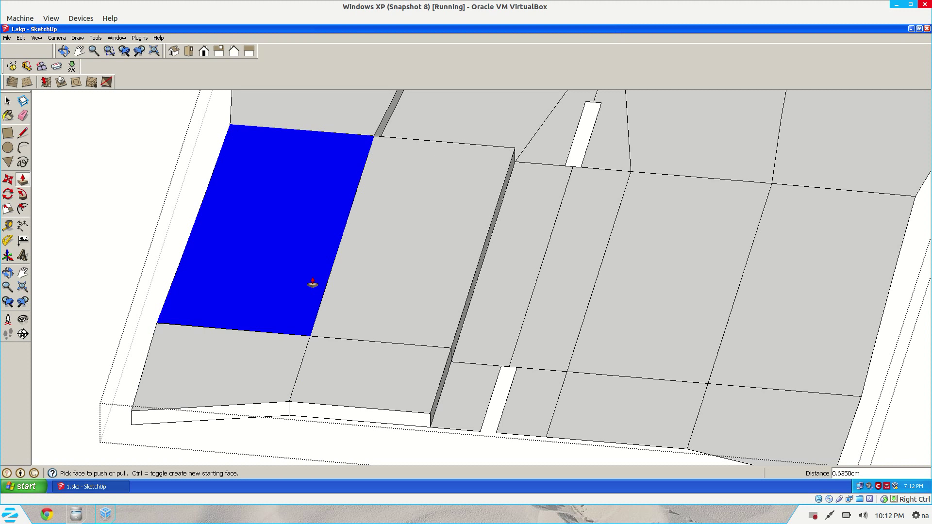
pyautogui.click(313, 284)
pyautogui.moveTo(313, 284); pyautogui.dragTo(329, 332, button='middle')
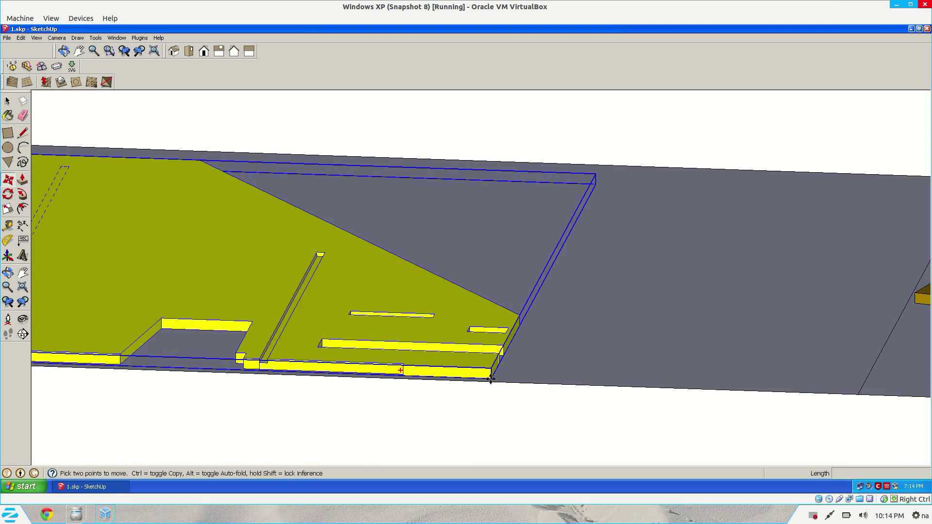
# Move the yellow panel 21.51 cm along the foam sheet so its end corner meets the sheet's dividing line.
pyautogui.moveTo(489, 379); pyautogui.dragTo(854, 387)
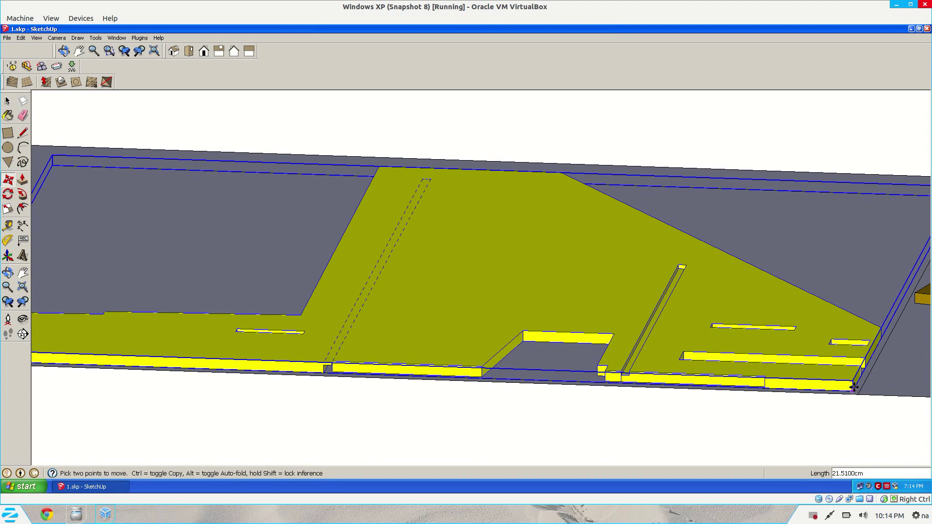
pyautogui.press('space')
pyautogui.click(615, 391)
pyautogui.scroll(-6, 603, 387)
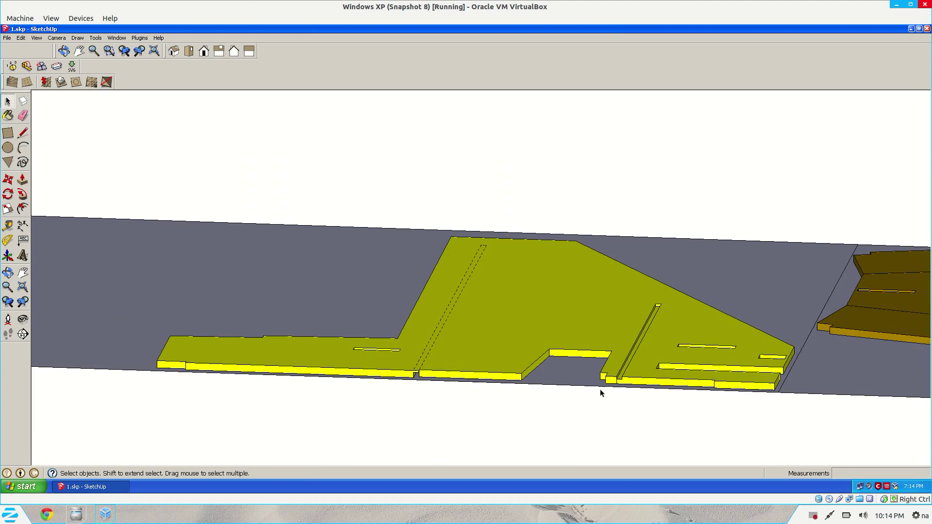
pyautogui.moveTo(595, 395); pyautogui.dragTo(528, 279, button='middle')
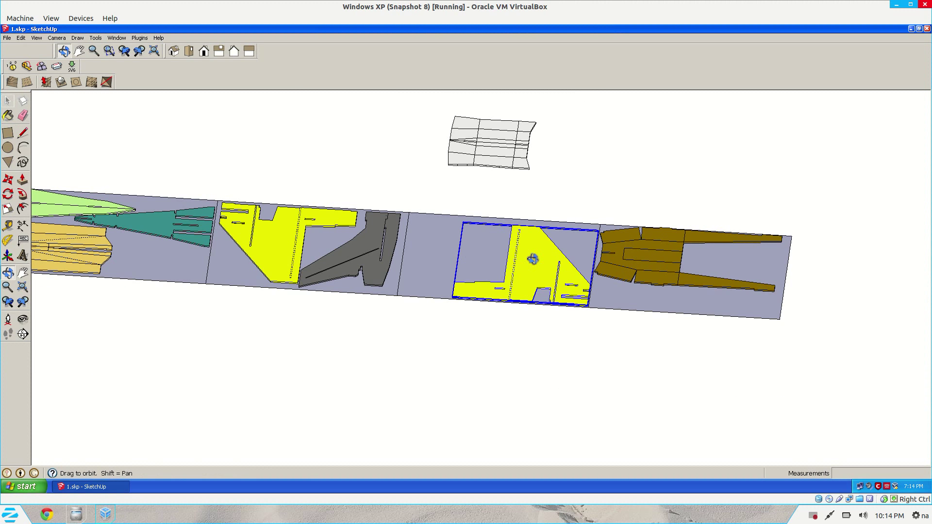
pyautogui.click(630, 270)
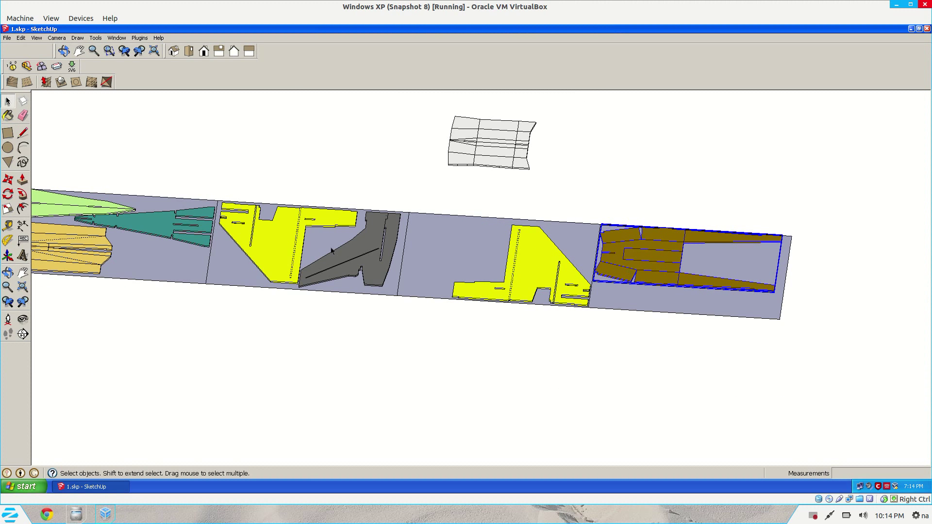
pyautogui.click(351, 270)
pyautogui.click(258, 248)
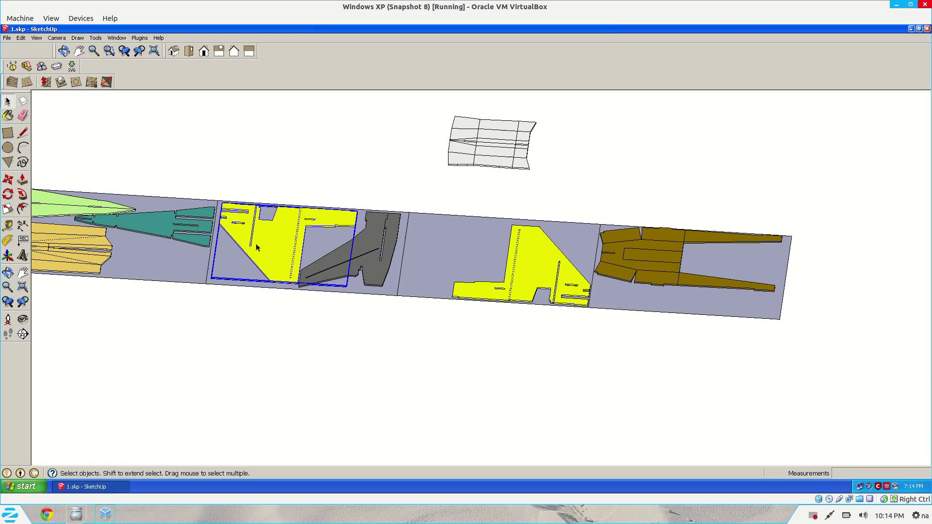
pyautogui.click(161, 225)
pyautogui.click(51, 212)
pyautogui.click(62, 244)
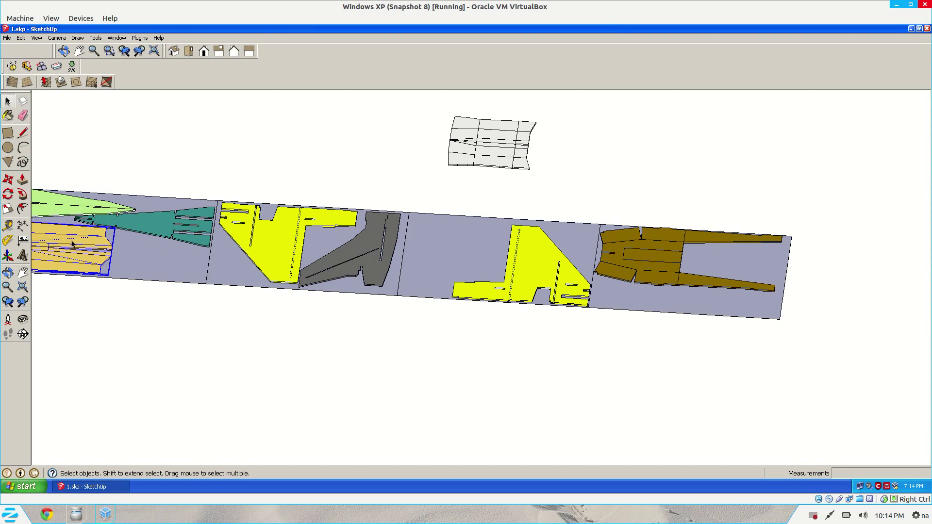
# Move the thickened fuselage skin by its end corner onto the foam sheet's free area, beside the yellow panel.
pyautogui.click(498, 154)
pyautogui.scroll(3, 501, 156)
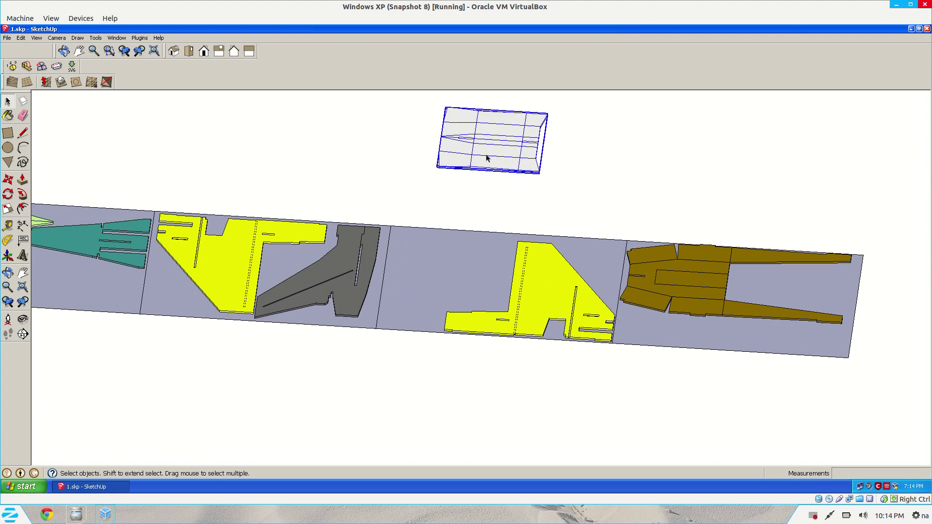
pyautogui.press('m')
pyautogui.click(536, 167)
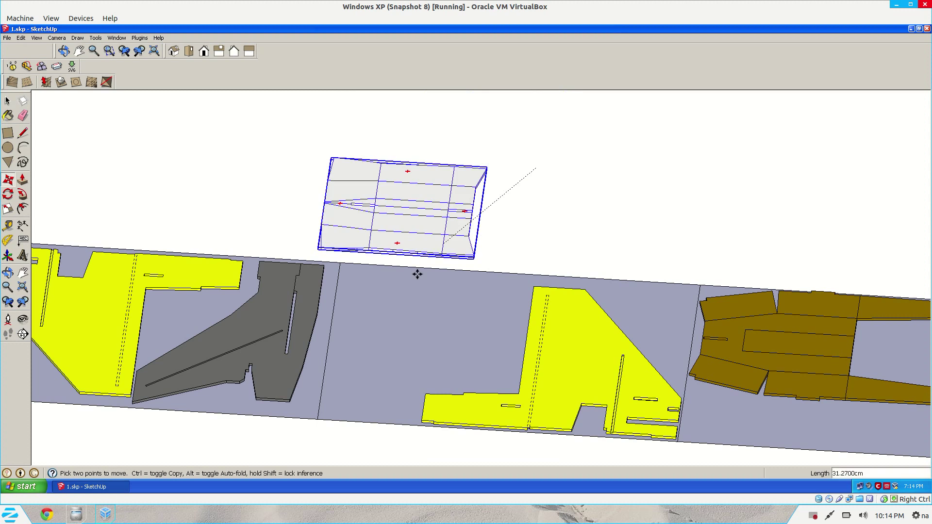
pyautogui.scroll(10, 474, 359)
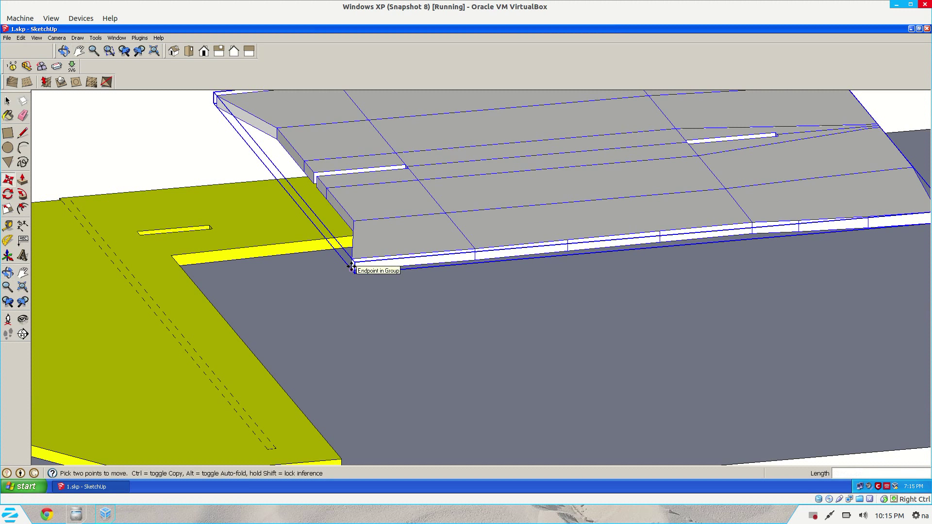
pyautogui.click(352, 266)
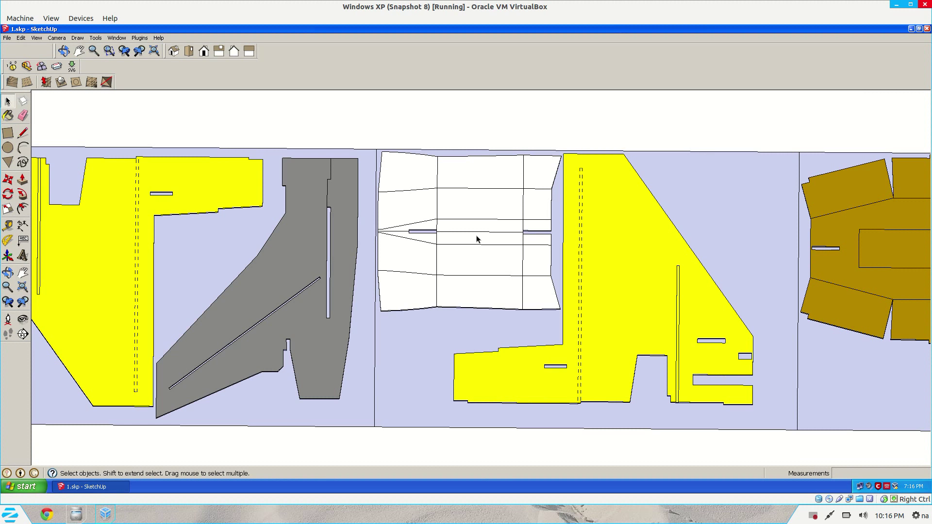
# Select the placed fuselage skin and browse the Colors materials for a paint colour.
pyautogui.click(476, 238)
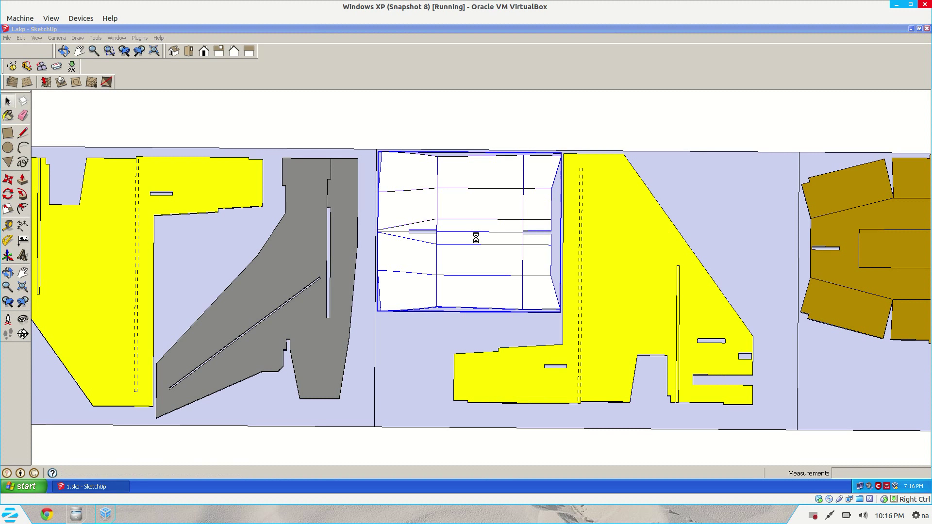
pyautogui.press('b')
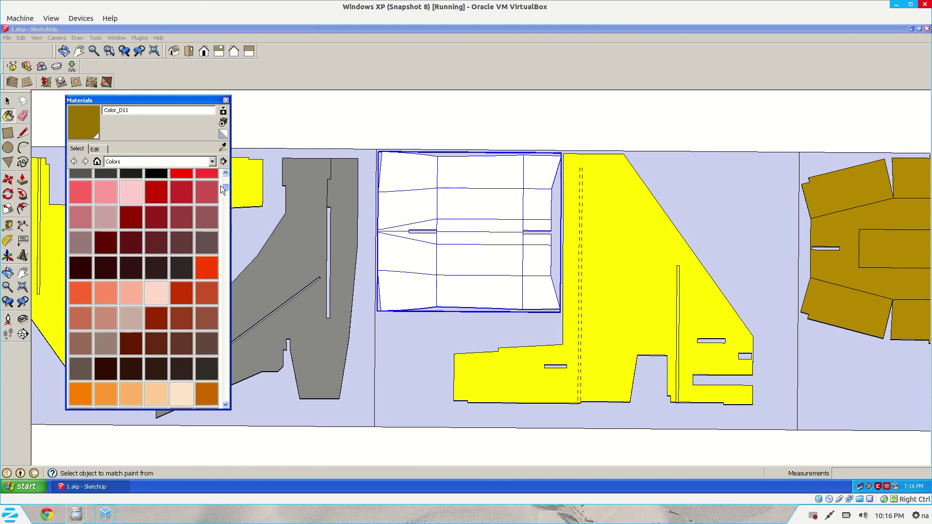